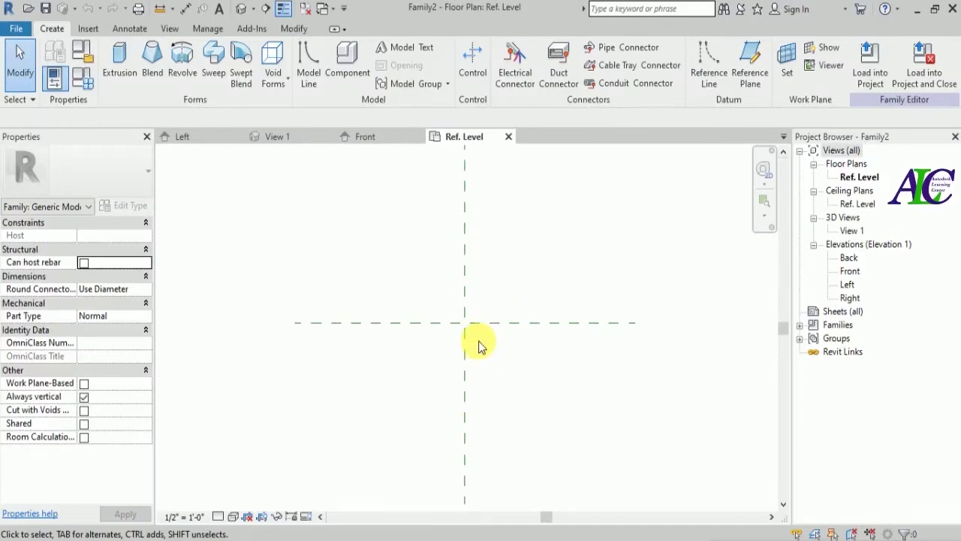
# - Set the family's length units to millimetres in the project units
pyautogui.press('u')
pyautogui.press('n')
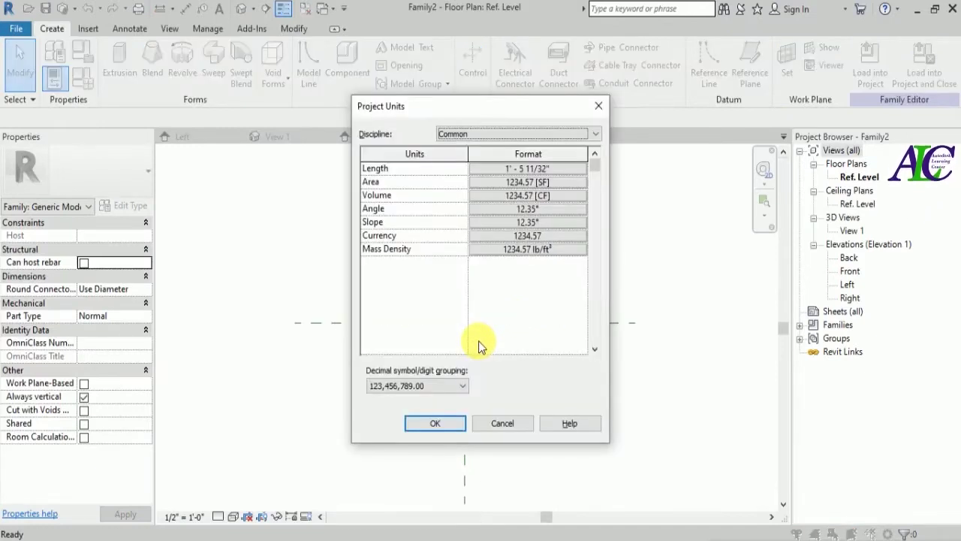
pyautogui.click(558, 168)
pyautogui.click(575, 195)
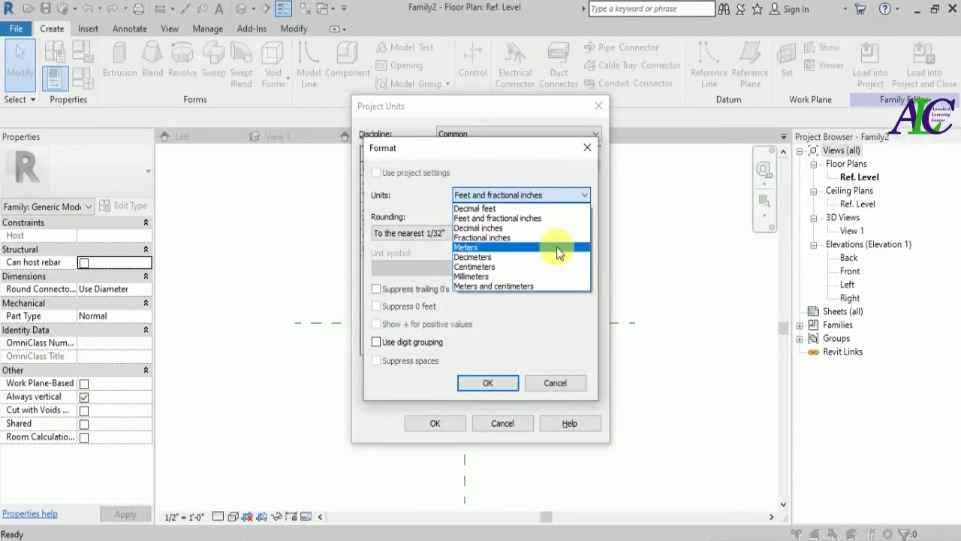
pyautogui.click(533, 277)
pyautogui.click(496, 384)
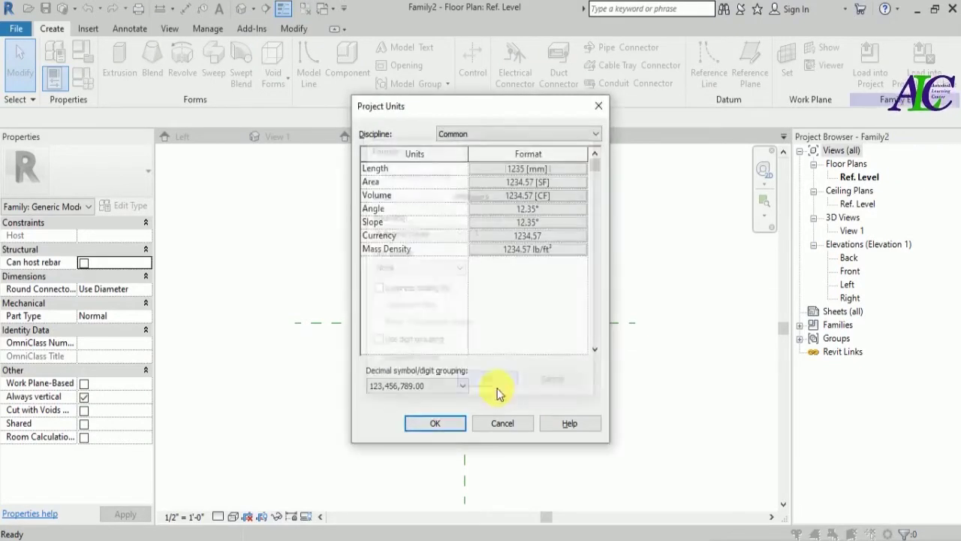
pyautogui.click(438, 422)
# - Start an extrusion sketch and add lines offset 1 mm on both sides of the horizontal Center (Front/Back) reference plane using Pick Lines
pyautogui.scroll(3, 464, 342)
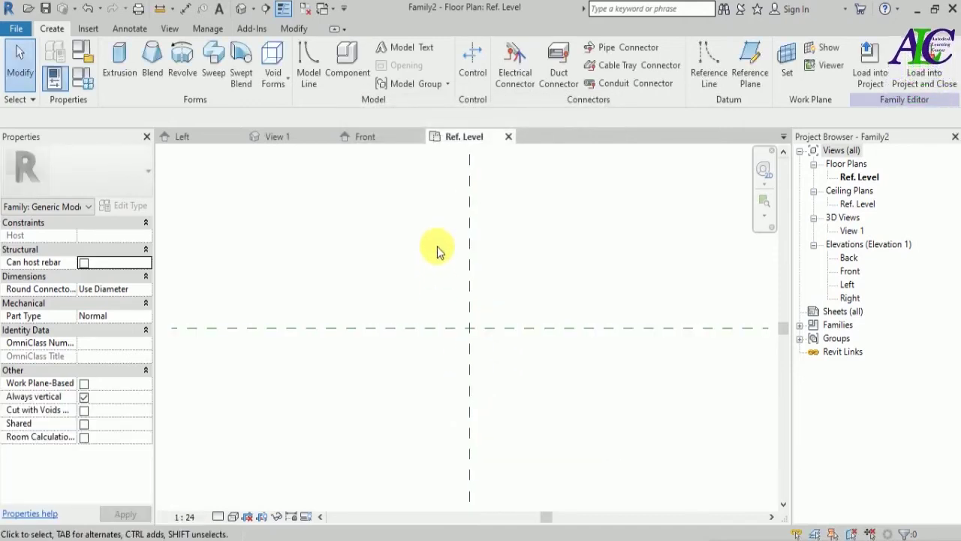
pyautogui.click(116, 70)
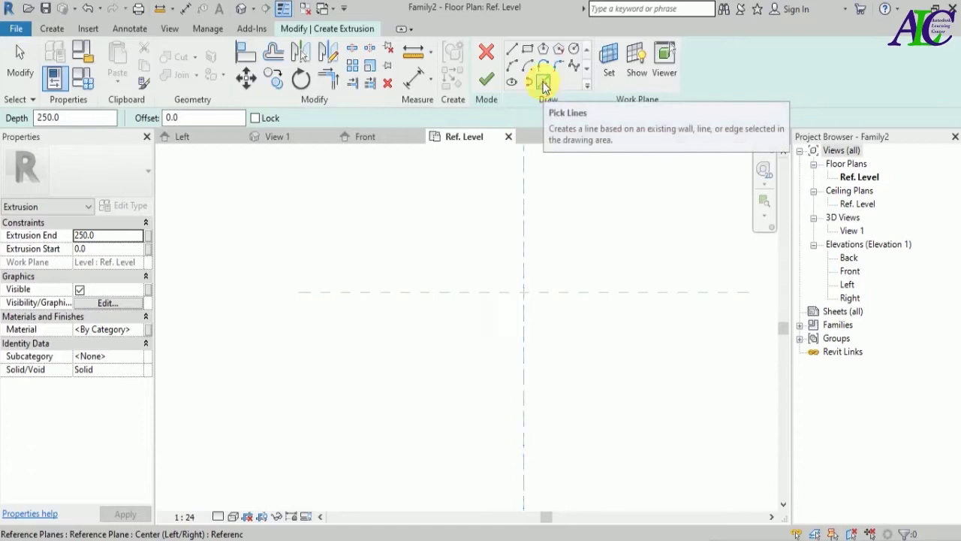
pyautogui.click(543, 81)
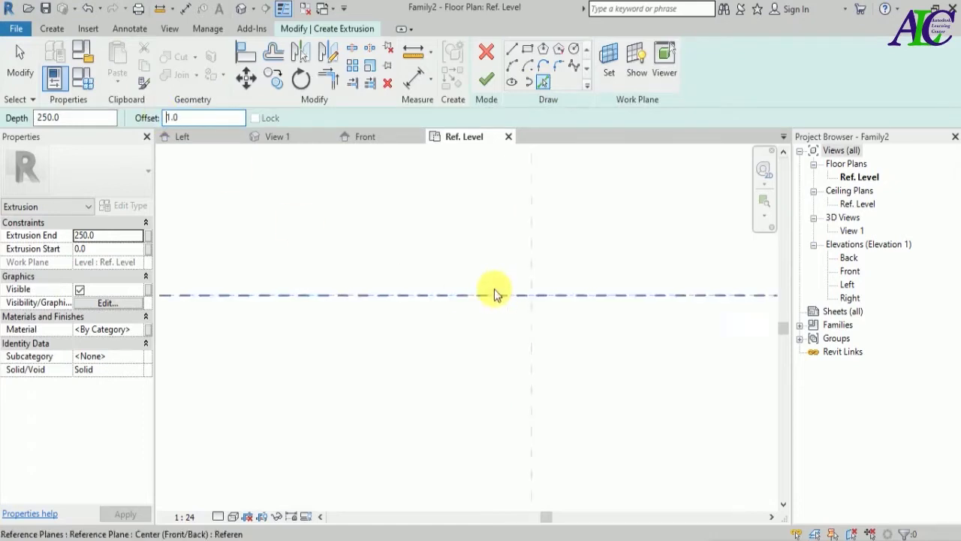
pyautogui.scroll(4, 455, 286)
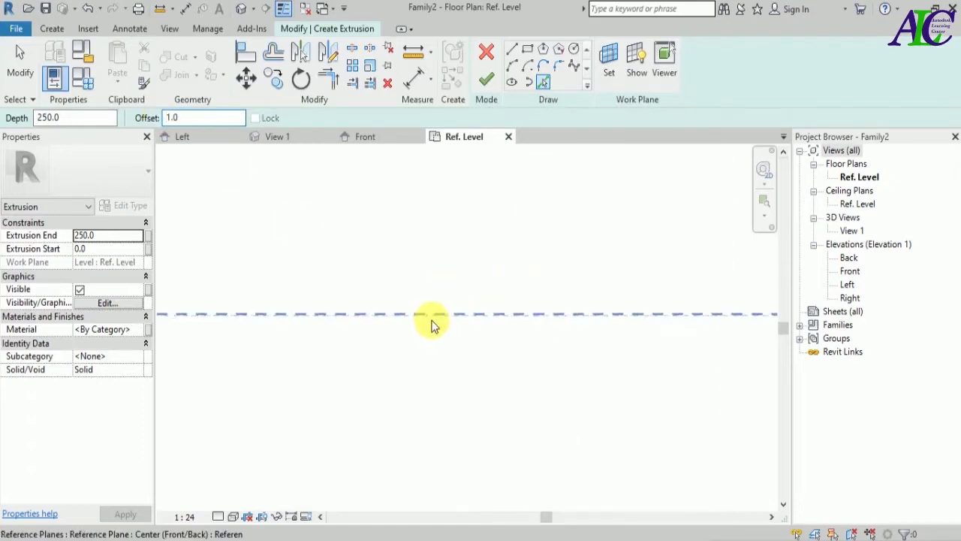
pyautogui.scroll(3, 433, 322)
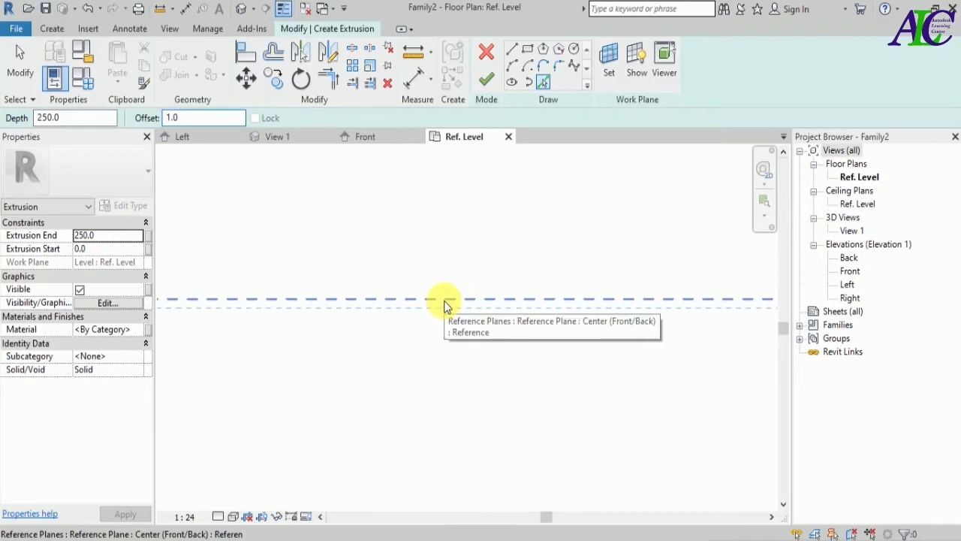
pyautogui.click(448, 299)
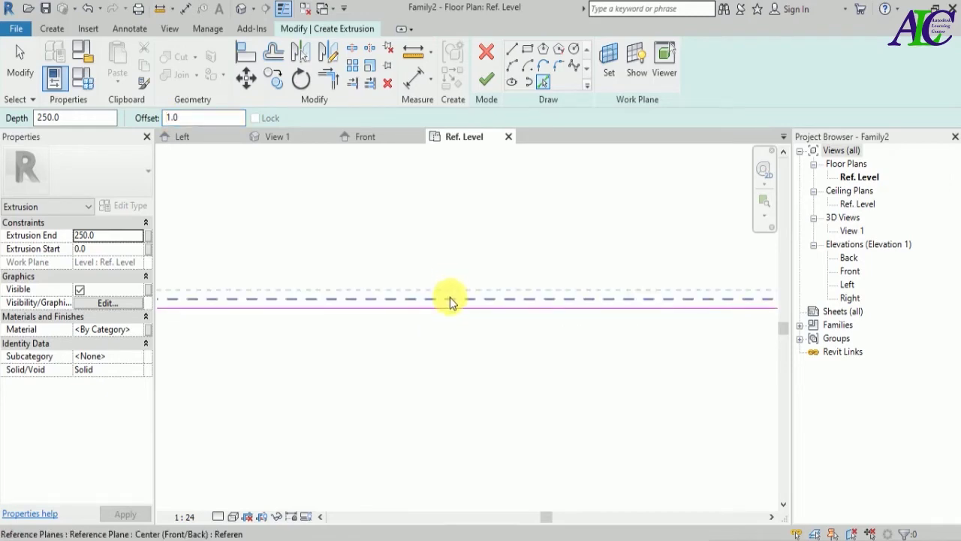
# - Add vertical sketch lines offset 1000 mm on both sides of the Center (Left/Right) reference plane
pyautogui.scroll(-5, 412, 369)
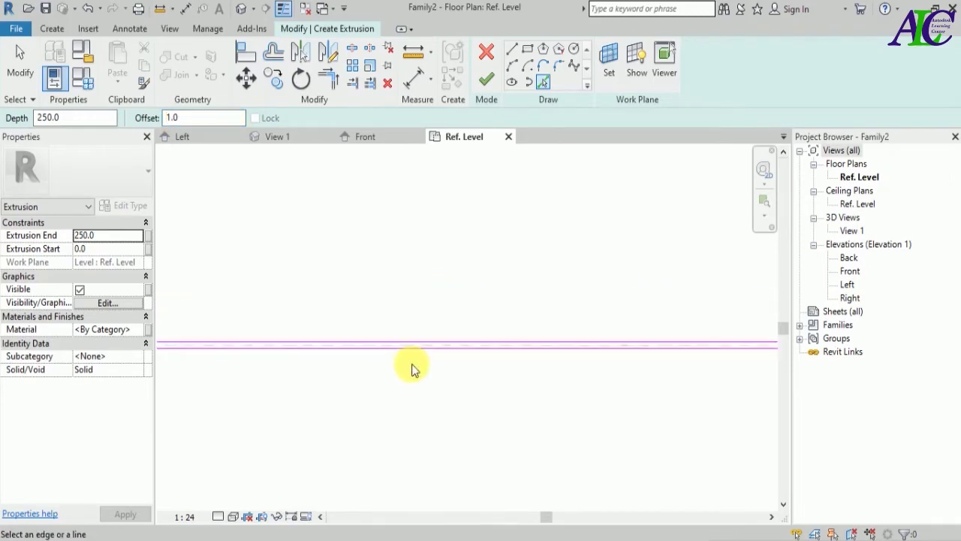
pyautogui.scroll(-3, 371, 330)
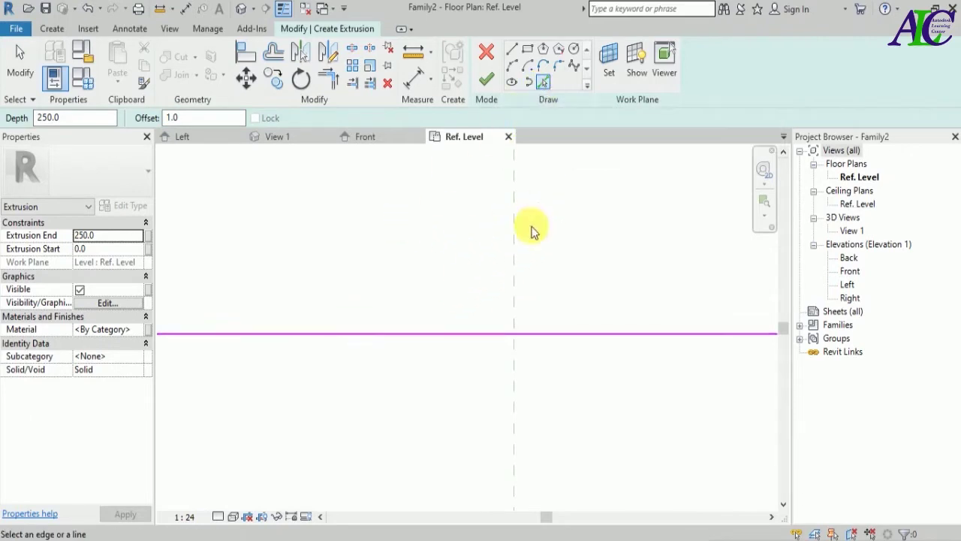
pyautogui.doubleClick(192, 120)
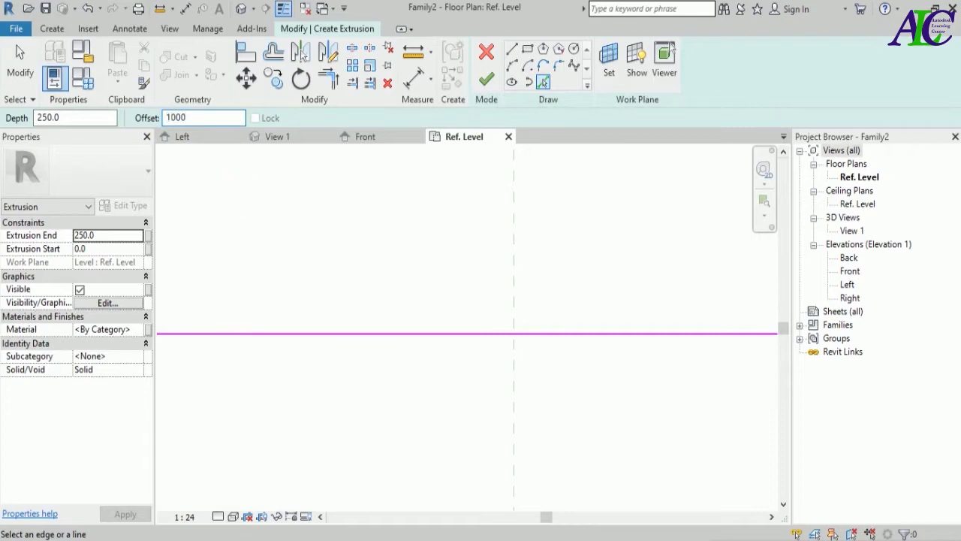
pyautogui.scroll(3, 523, 238)
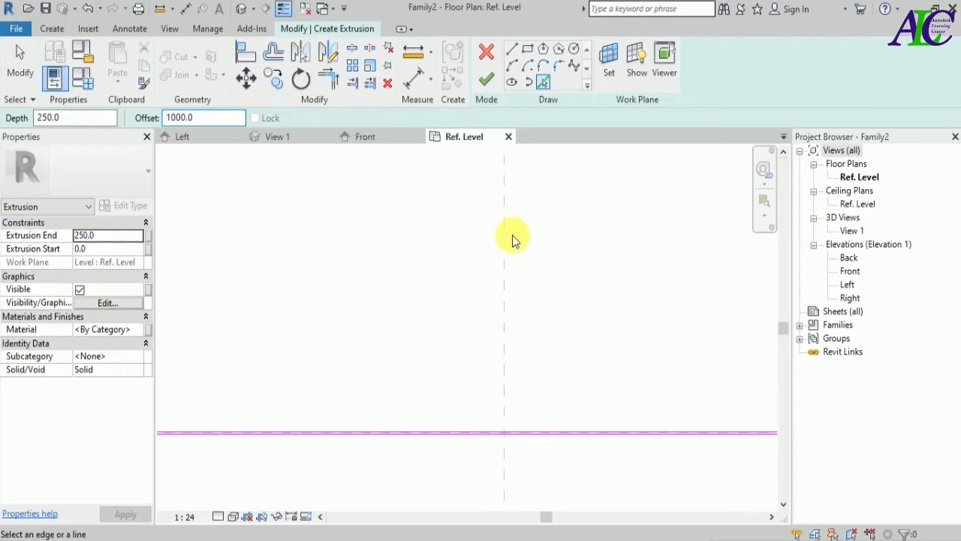
pyautogui.scroll(-3, 447, 276)
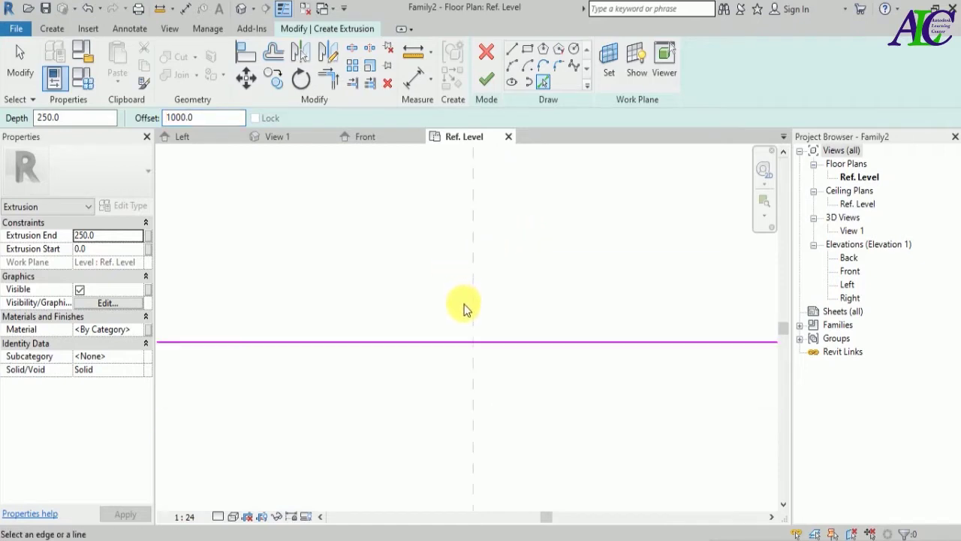
pyautogui.click(466, 265)
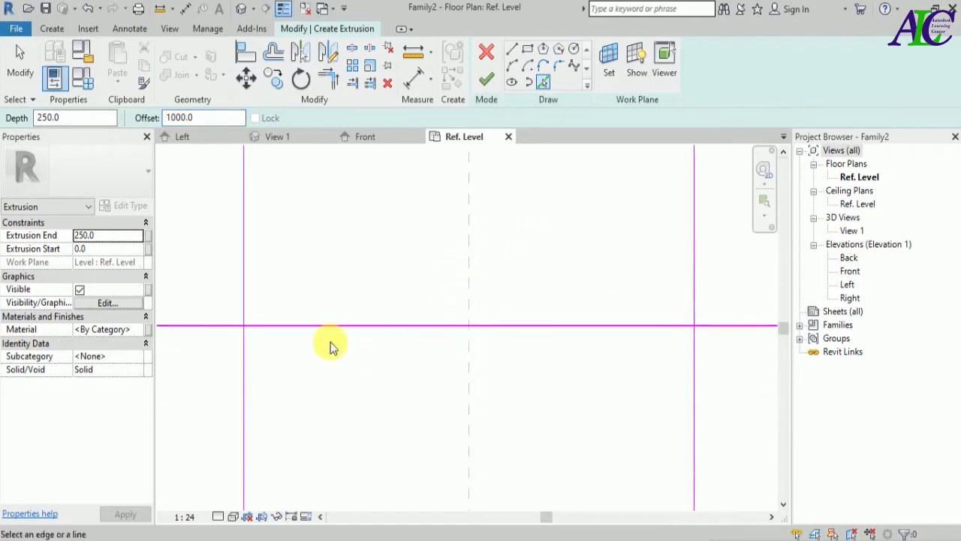
pyautogui.press('Escape')
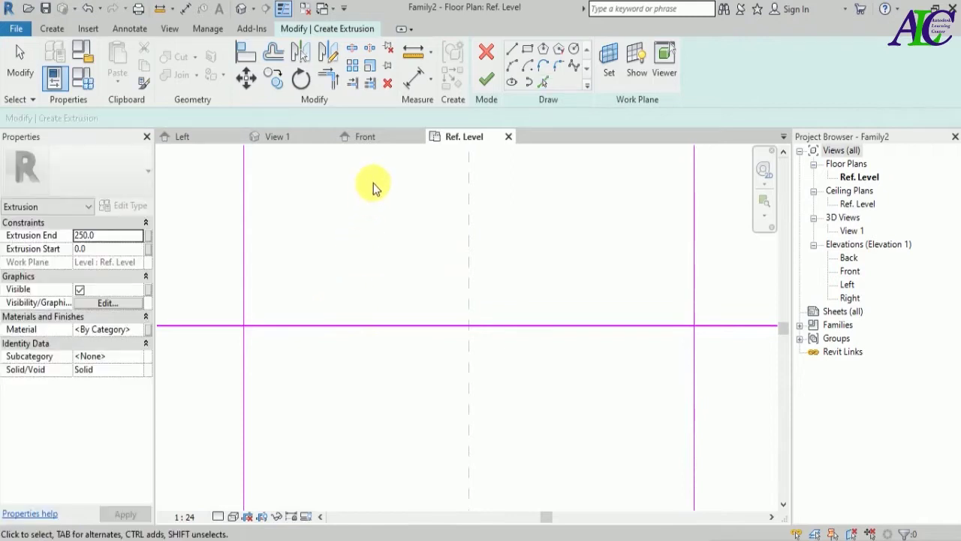
# - Trim both horizontal sketch lines to corners with the left vertical line, closing the left end of the thin profile
pyautogui.click(329, 82)
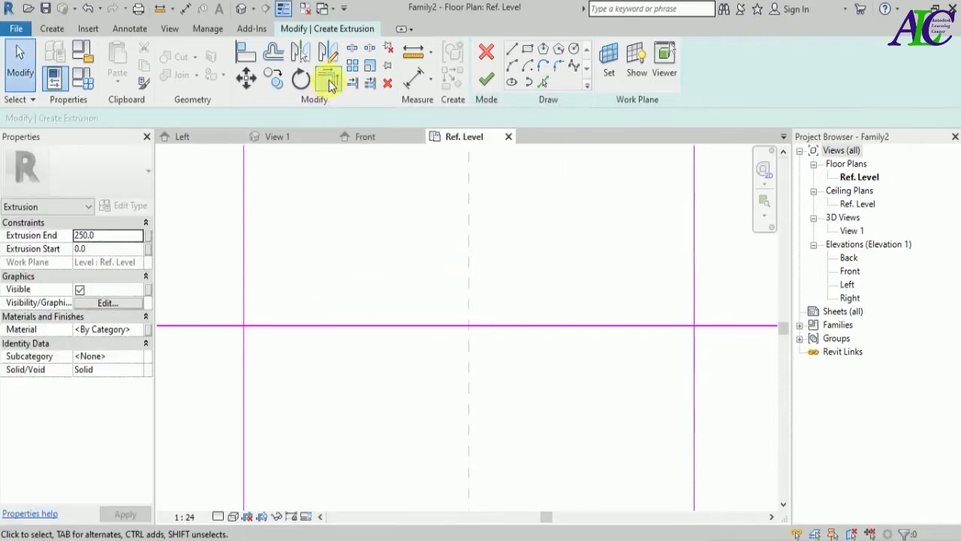
pyautogui.scroll(5, 247, 330)
pyautogui.scroll(5, 275, 306)
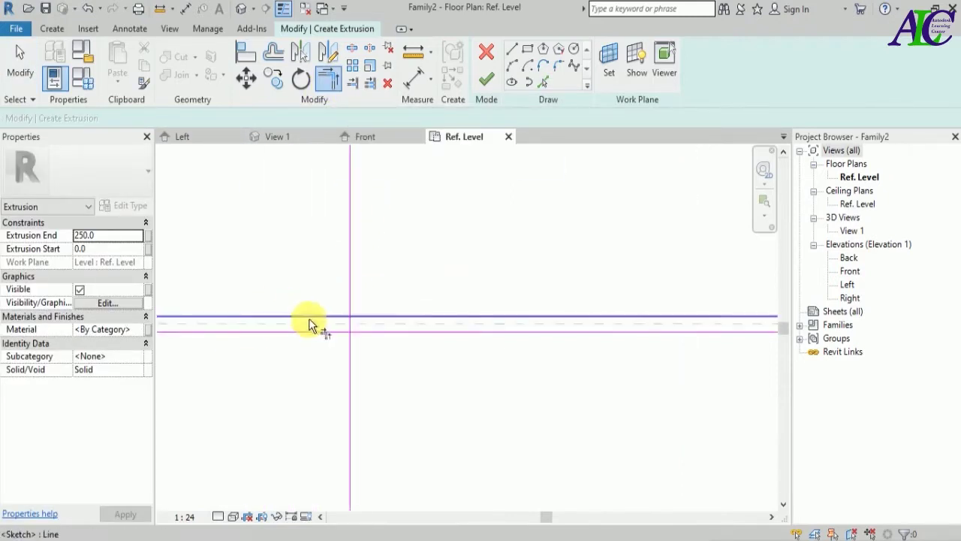
pyautogui.click(448, 313)
pyautogui.click(460, 286)
pyautogui.click(505, 360)
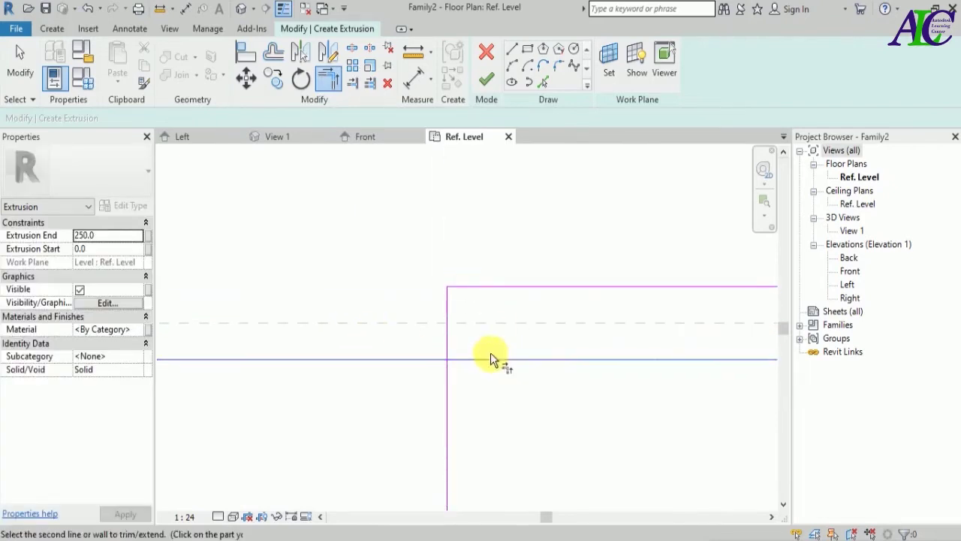
pyautogui.click(448, 339)
# - Trim both horizontal sketch lines to corners with the right vertical line and finish the extrusion
pyautogui.scroll(-5, 343, 337)
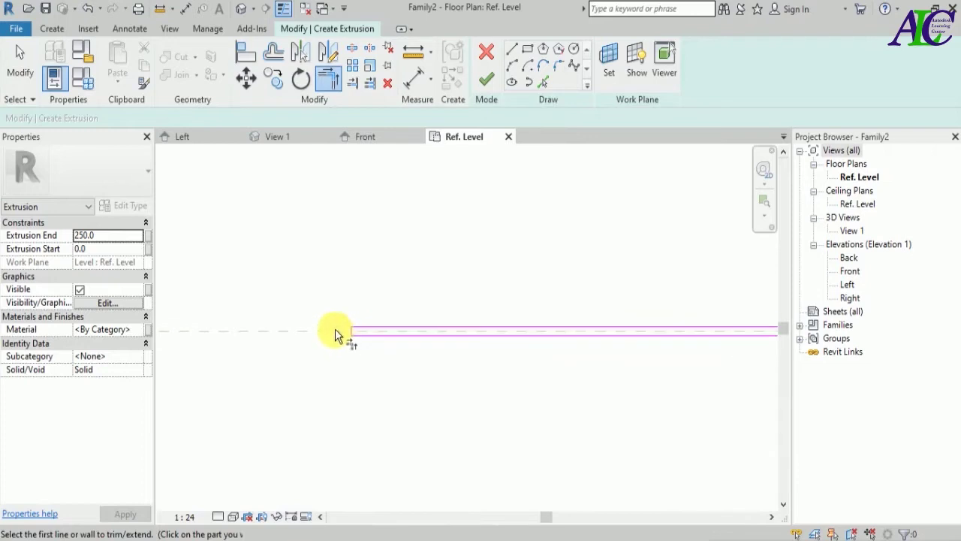
pyautogui.scroll(-2, 322, 331)
pyautogui.scroll(-5, 277, 366)
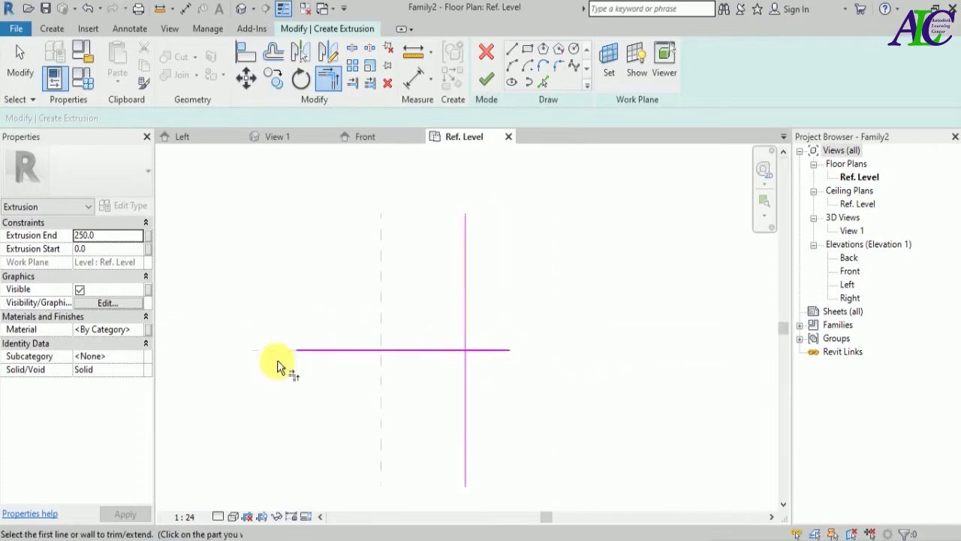
pyautogui.scroll(5, 479, 358)
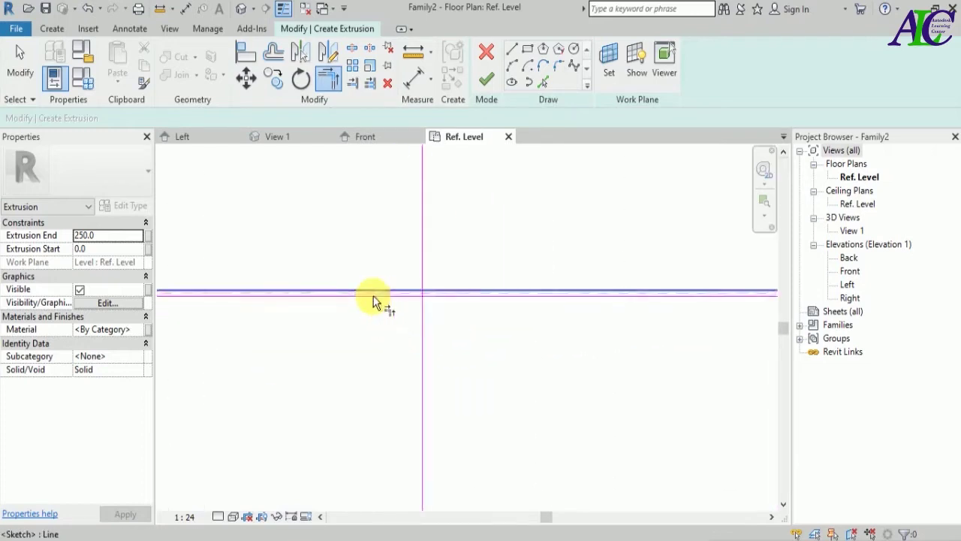
pyautogui.scroll(4, 446, 268)
pyautogui.click(463, 243)
pyautogui.click(480, 259)
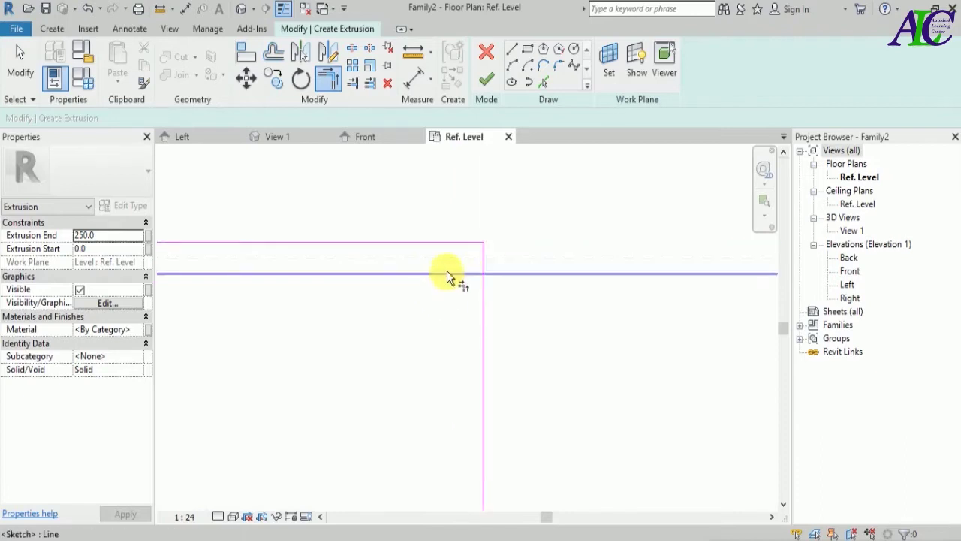
pyautogui.scroll(-8, 525, 354)
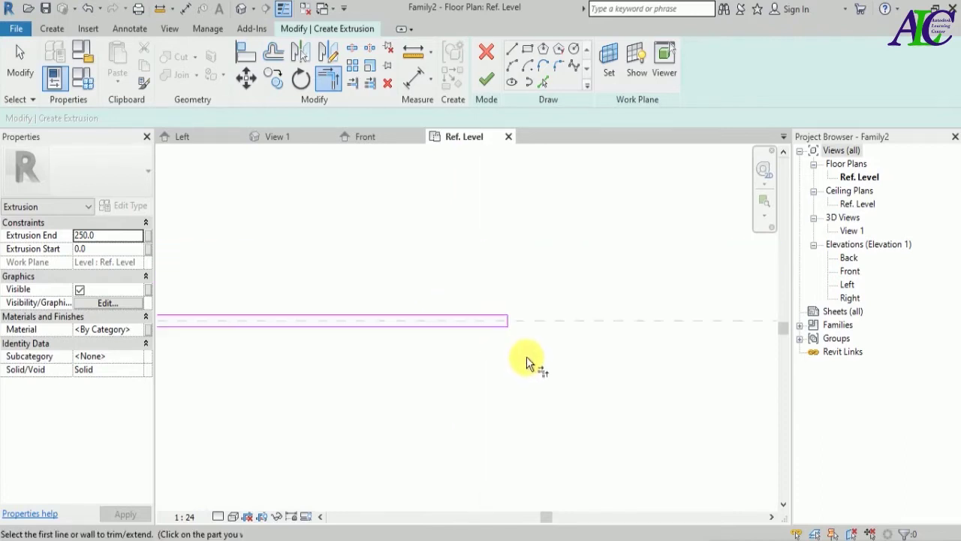
pyautogui.scroll(-5, 555, 254)
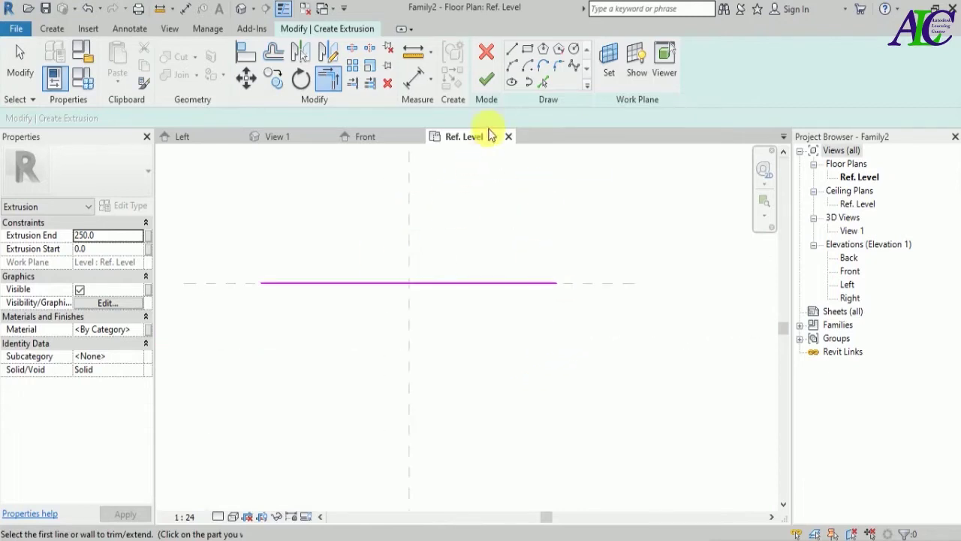
pyautogui.click(487, 79)
# - Show the extrusion in the default 3D view, oriented to the front
pyautogui.click(550, 283)
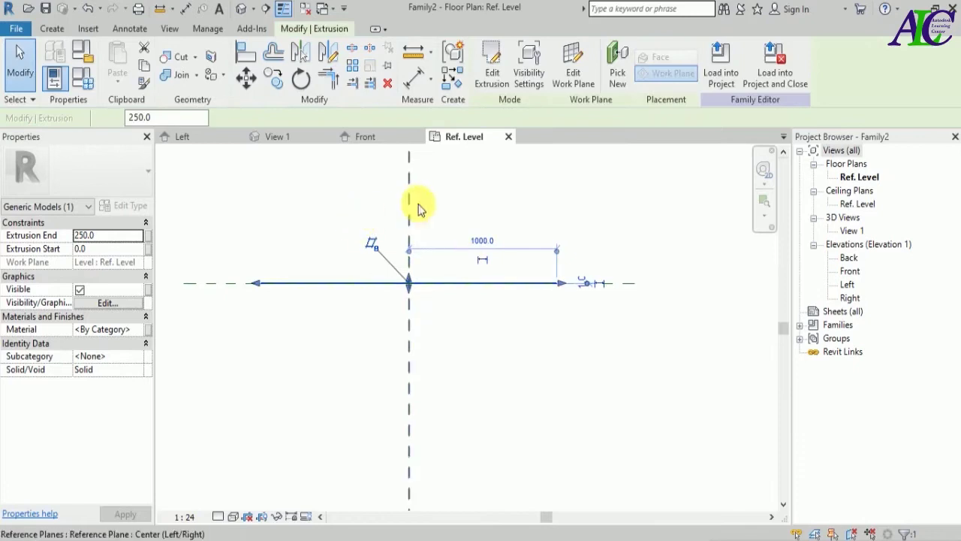
pyautogui.click(241, 10)
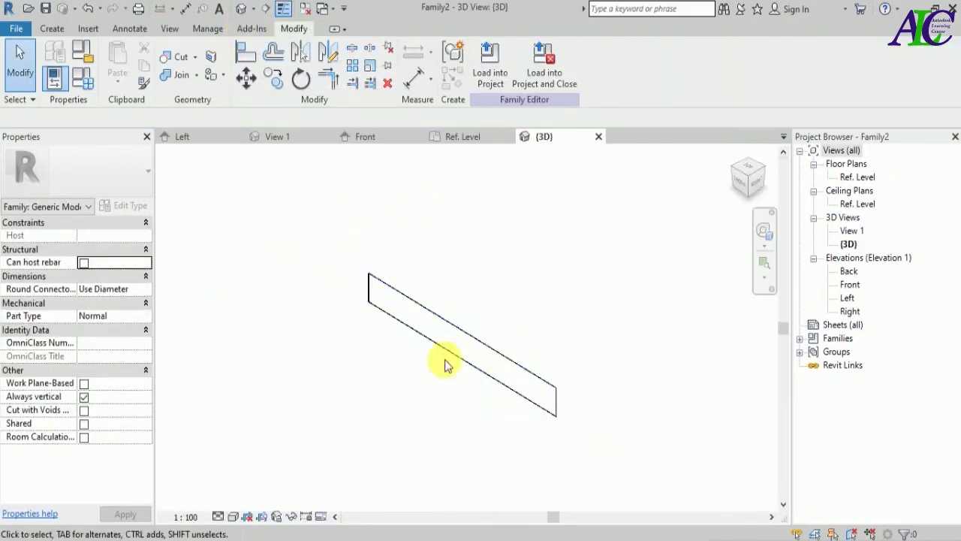
pyautogui.click(746, 184)
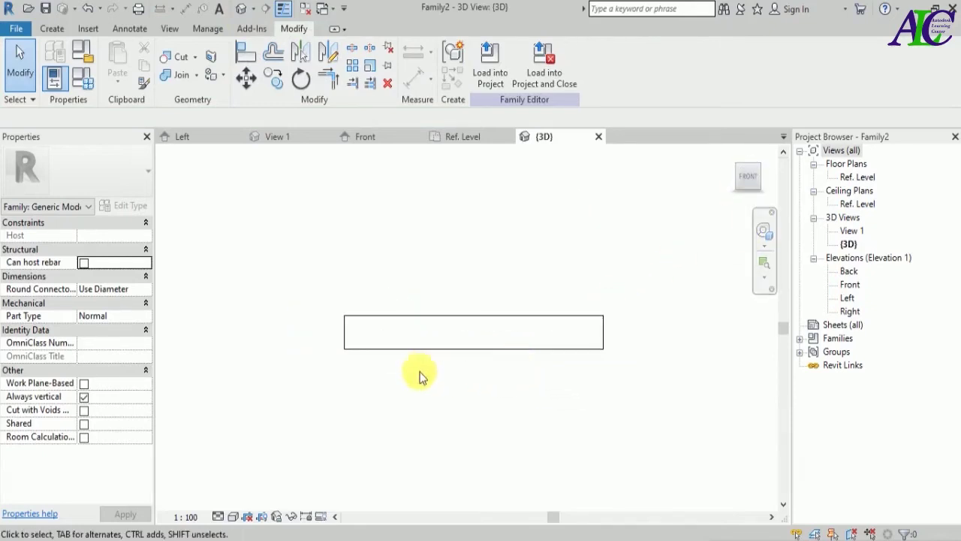
# - Set the panel extrusion's Extrusion End to 1800 mm and deselect it
pyautogui.click(422, 348)
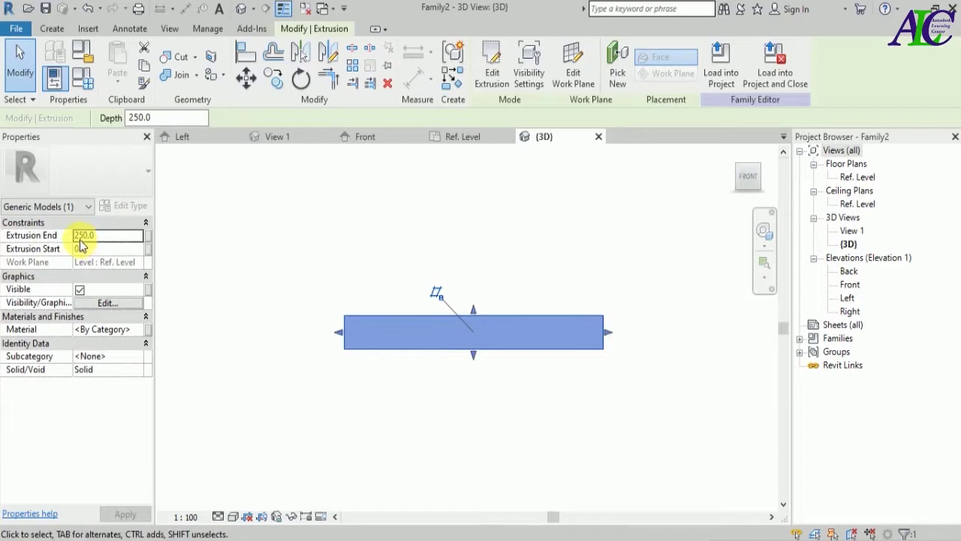
pyautogui.press('BackSpace')
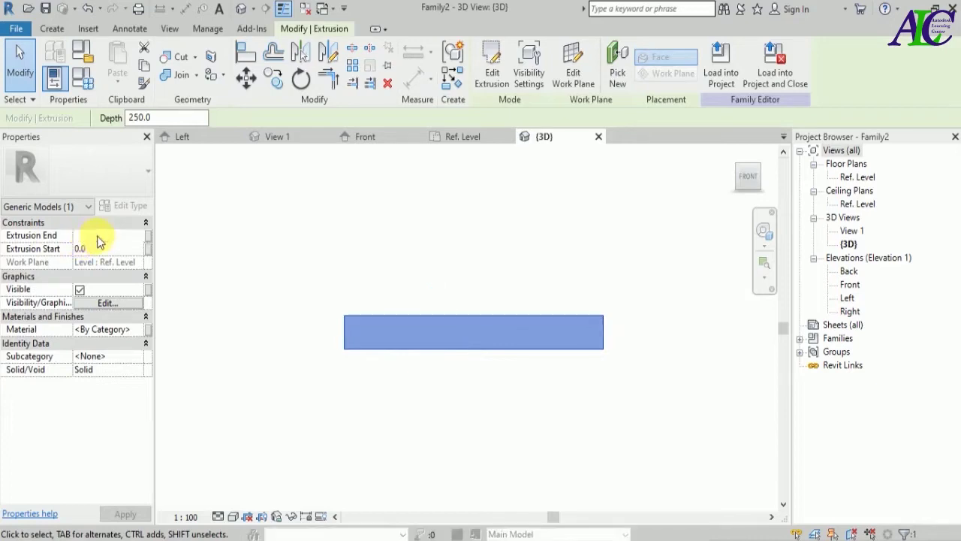
pyautogui.write('250.0')
pyautogui.moveTo(121, 241); pyautogui.dragTo(81, 245)
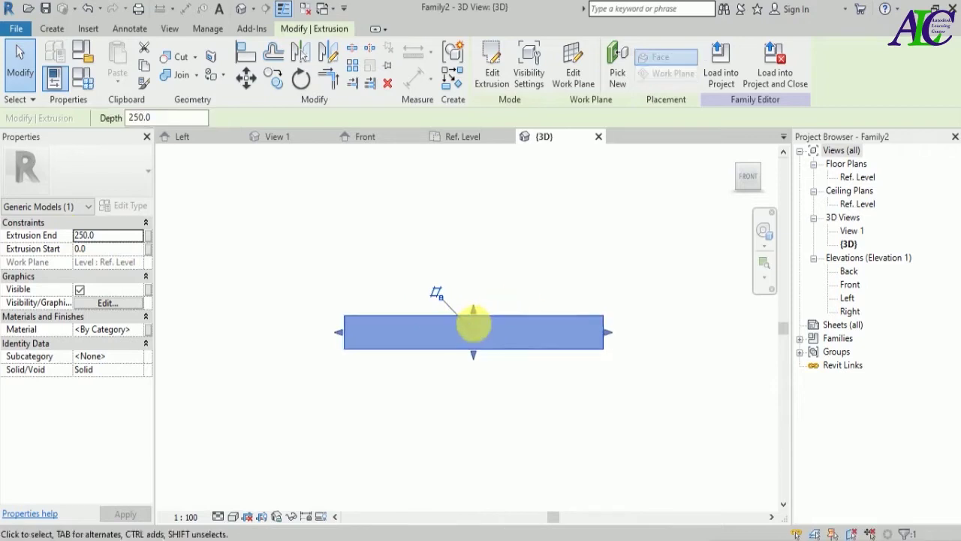
pyautogui.click(103, 239)
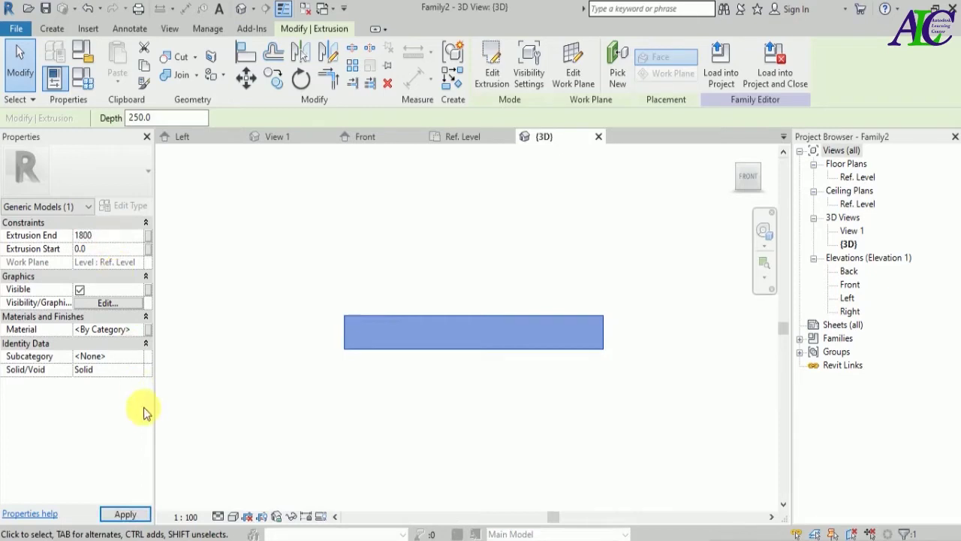
pyautogui.click(128, 515)
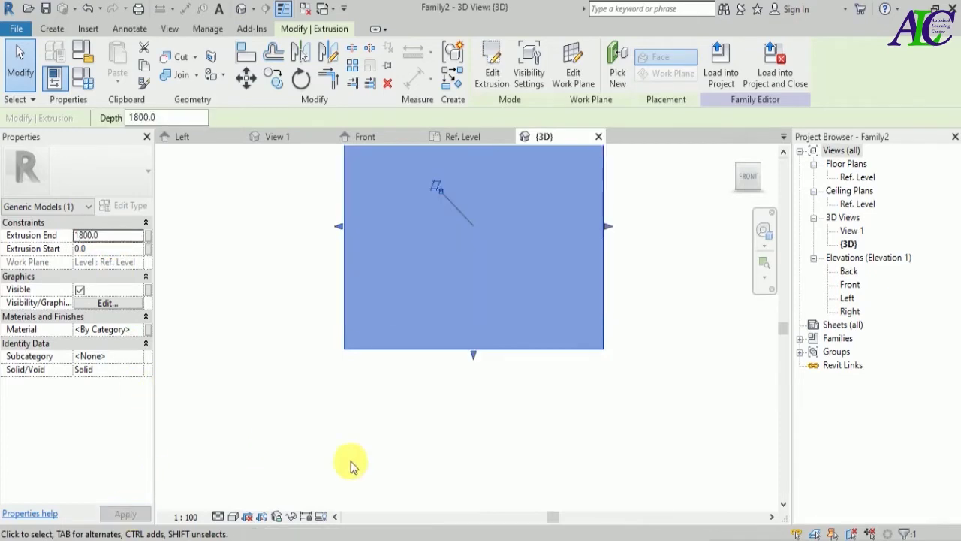
pyautogui.scroll(-3, 466, 465)
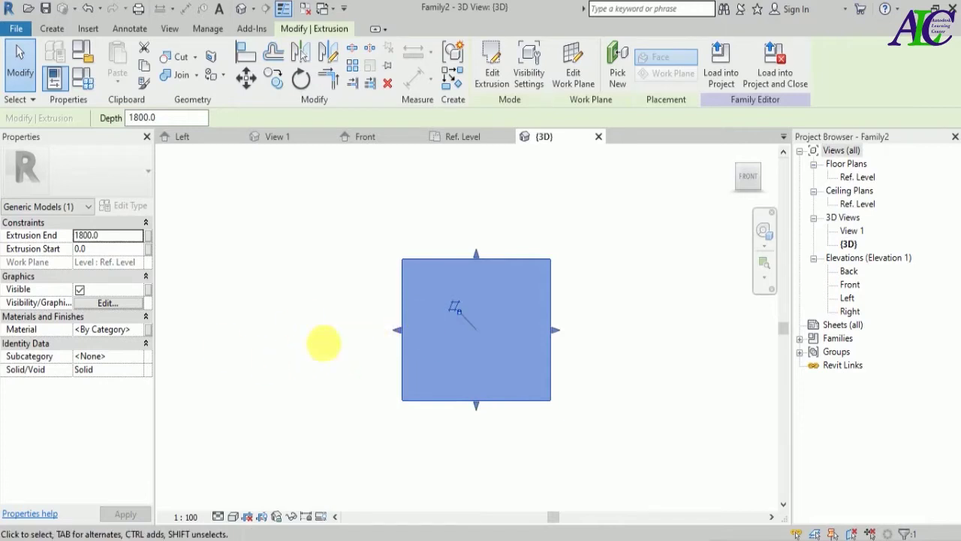
pyautogui.click(345, 374)
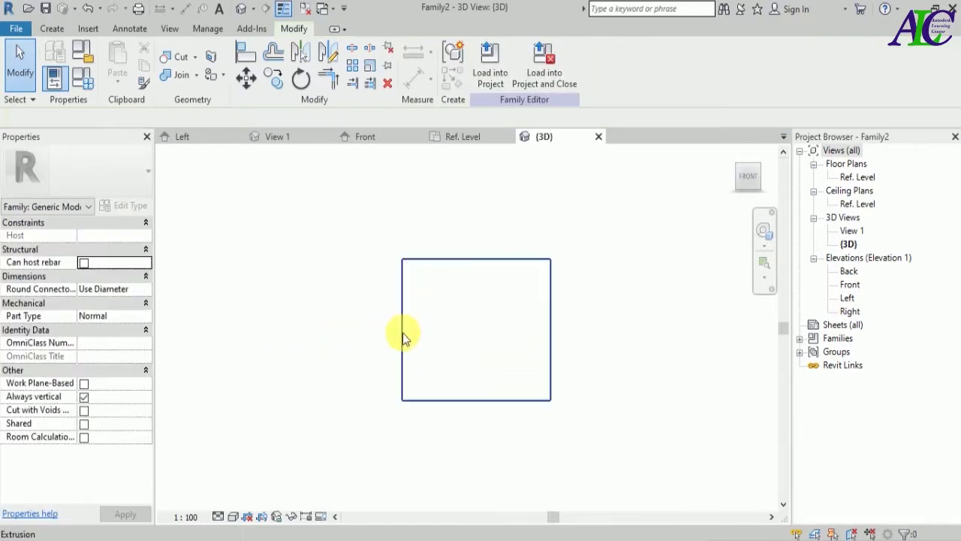
# - Set the 3D view's visual style to Realistic and deselect the panel extrusion
pyautogui.click(465, 324)
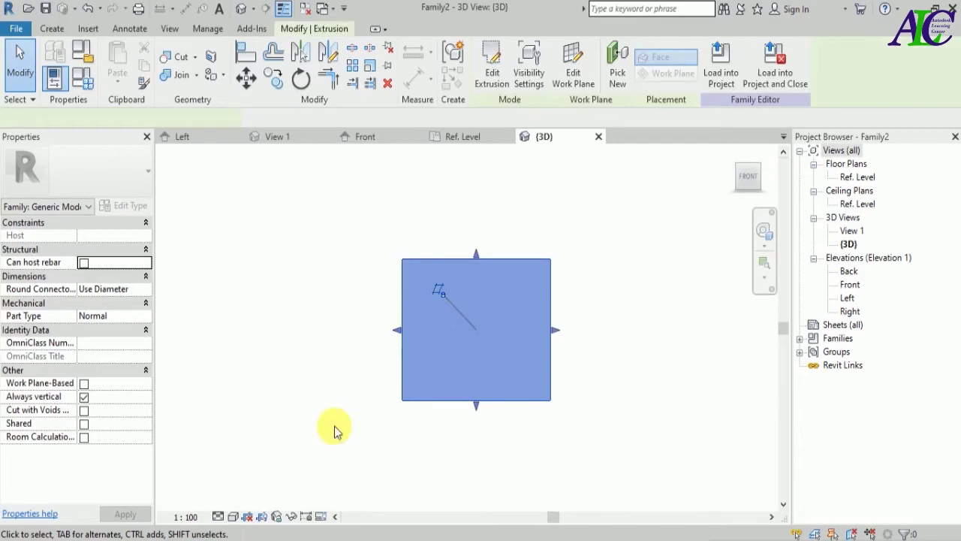
pyautogui.click(235, 517)
pyautogui.click(253, 486)
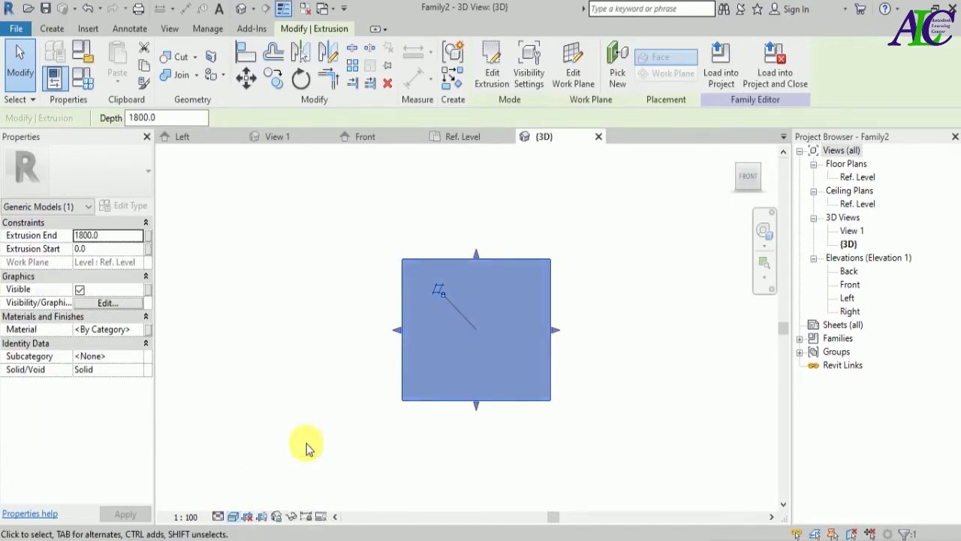
pyautogui.click(365, 401)
pyautogui.scroll(1, 414, 345)
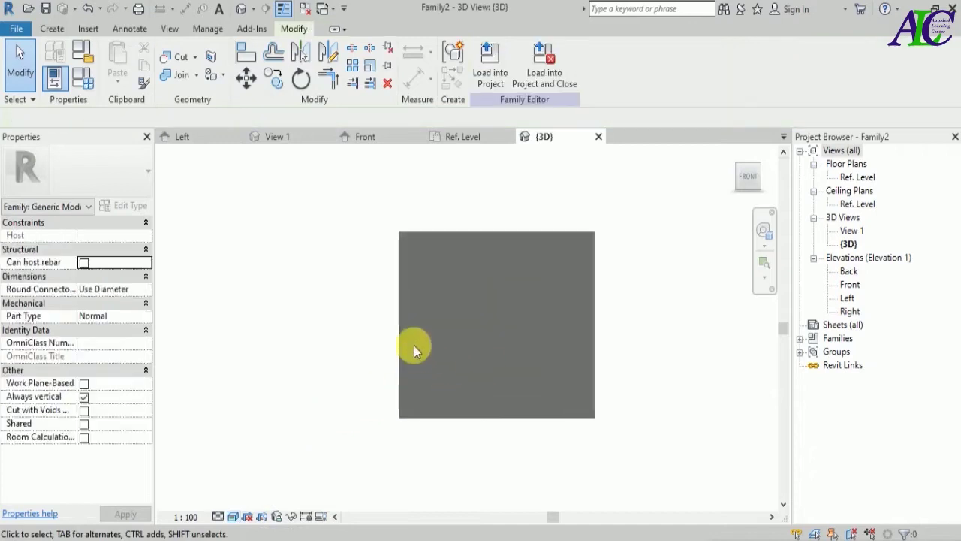
pyautogui.scroll(1, 413, 346)
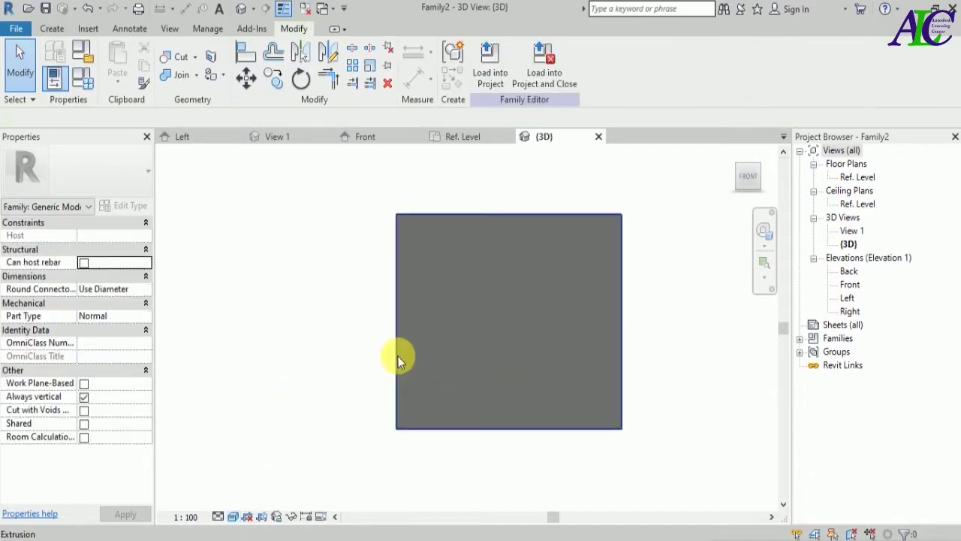
# - Open the material selection for the panel extrusion, create a new material and rename it "fence"
pyautogui.click(396, 356)
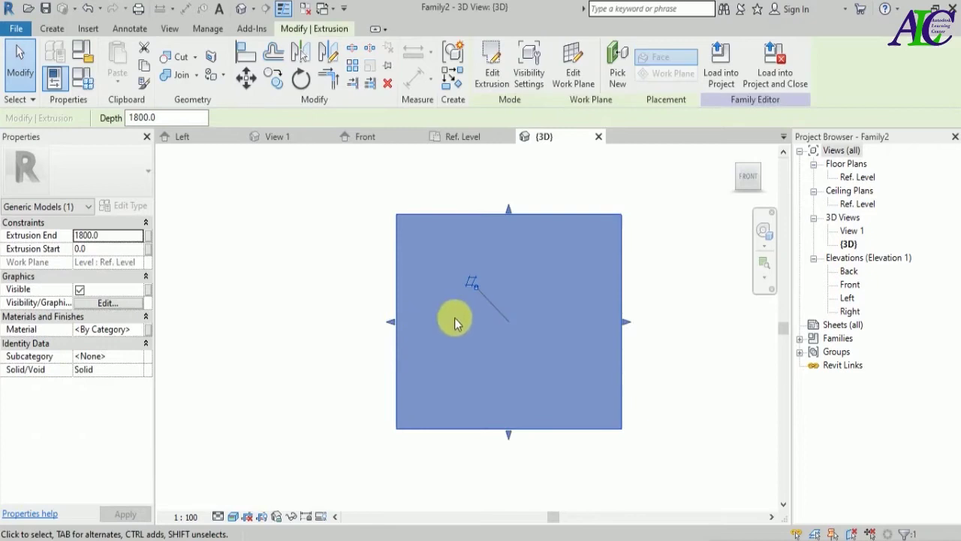
pyautogui.click(133, 336)
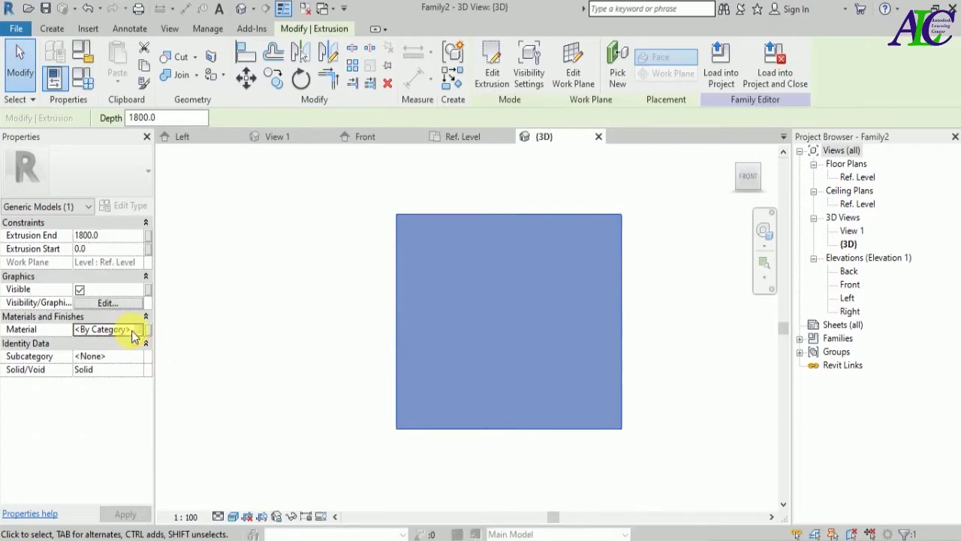
pyautogui.click(138, 330)
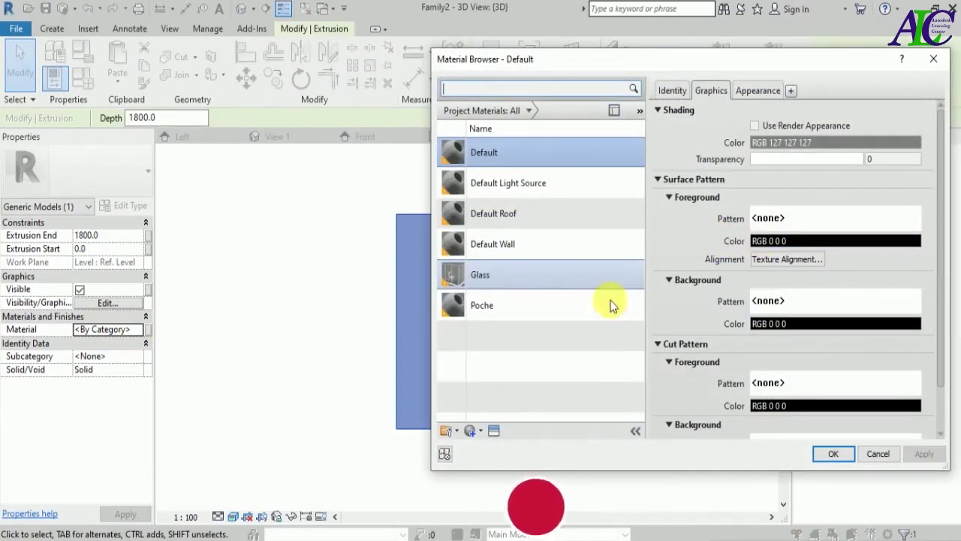
pyautogui.click(482, 432)
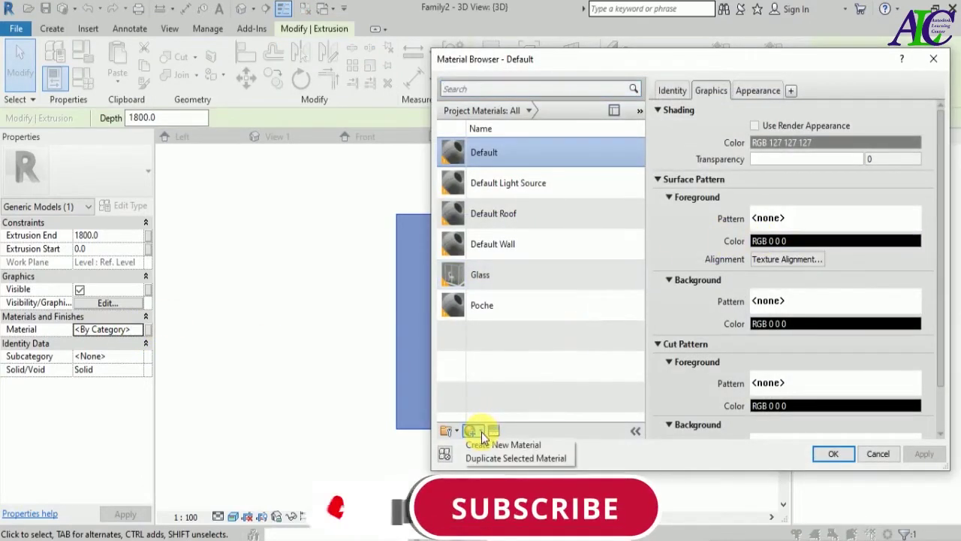
pyautogui.click(524, 442)
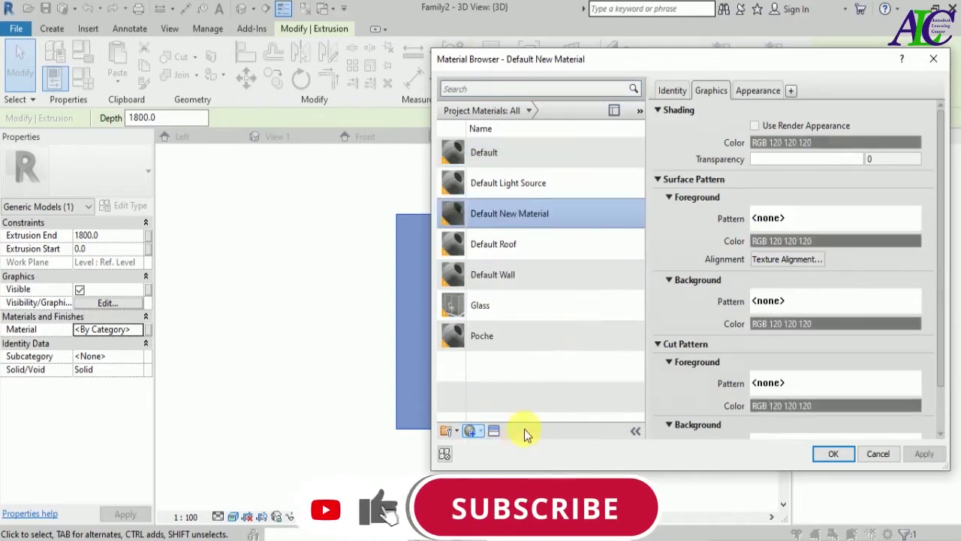
pyautogui.rightClick(525, 214)
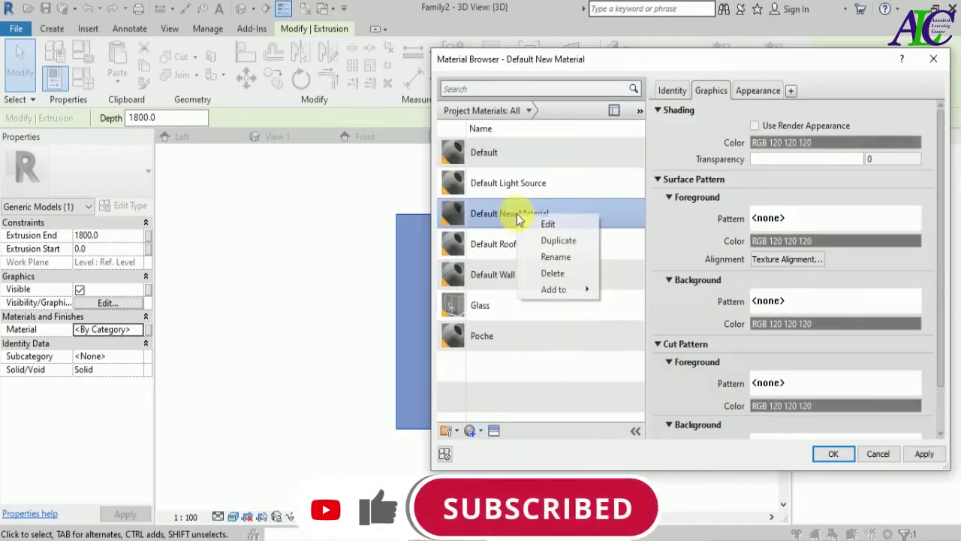
pyautogui.click(539, 256)
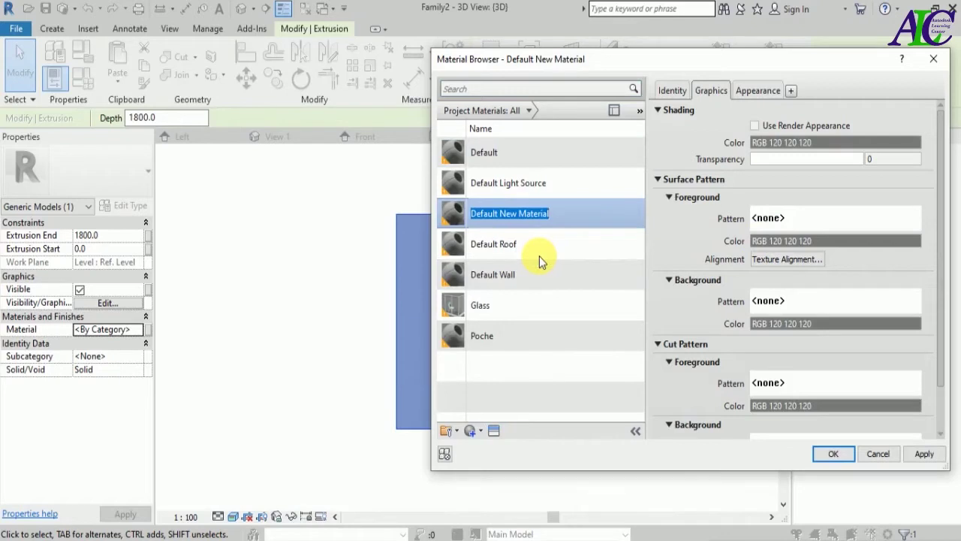
pyautogui.write('fence')
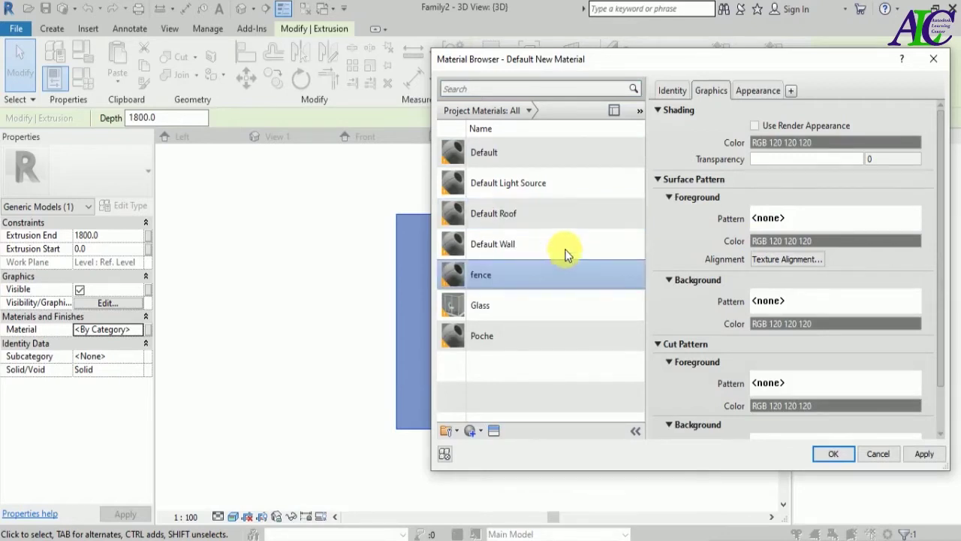
# - Enable Use Render Appearance for the fence material and search the Appearance Library for "fence" to replace its appearance asset
pyautogui.click(755, 126)
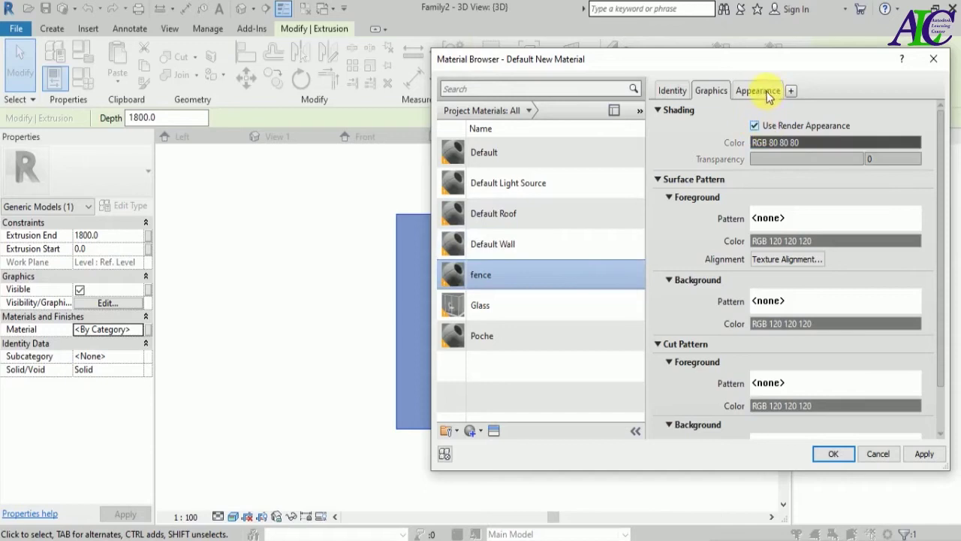
pyautogui.click(766, 92)
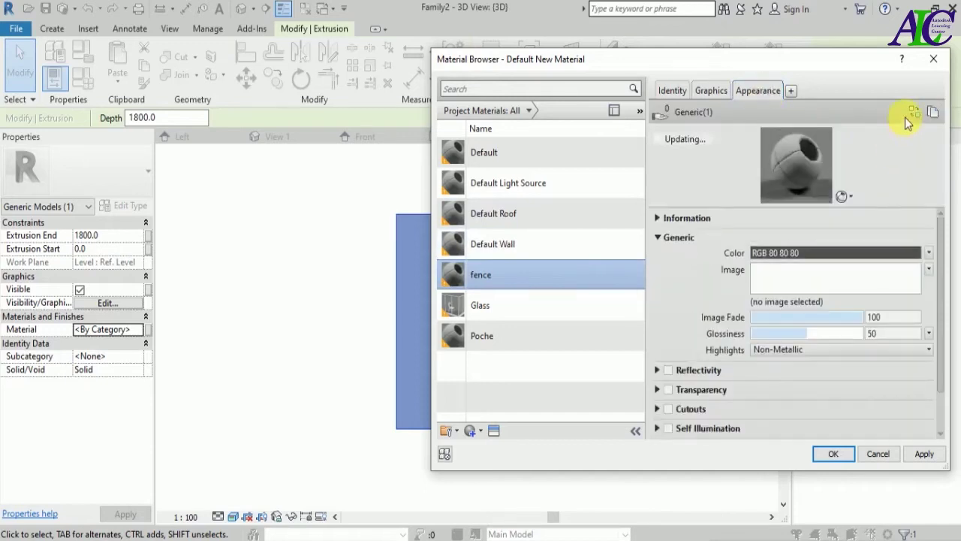
pyautogui.click(913, 113)
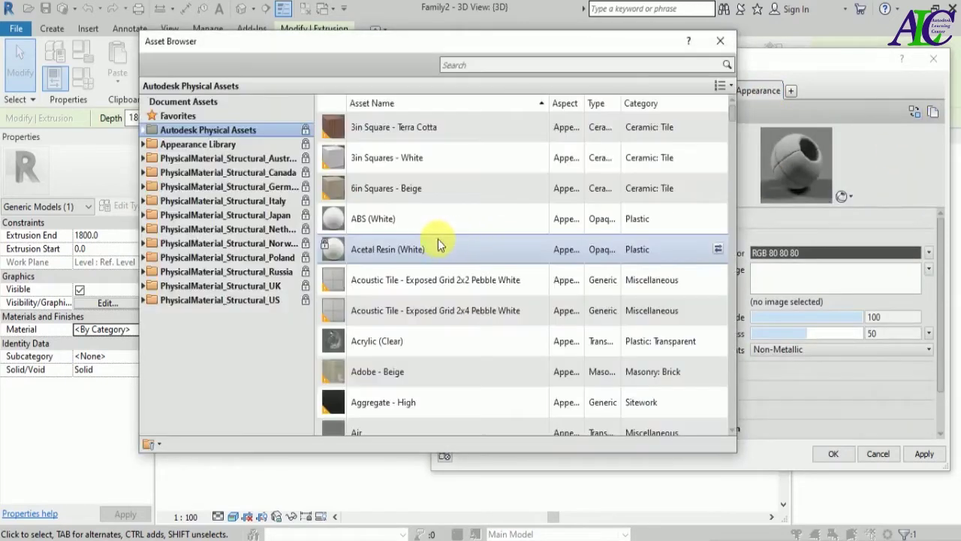
pyautogui.click(159, 147)
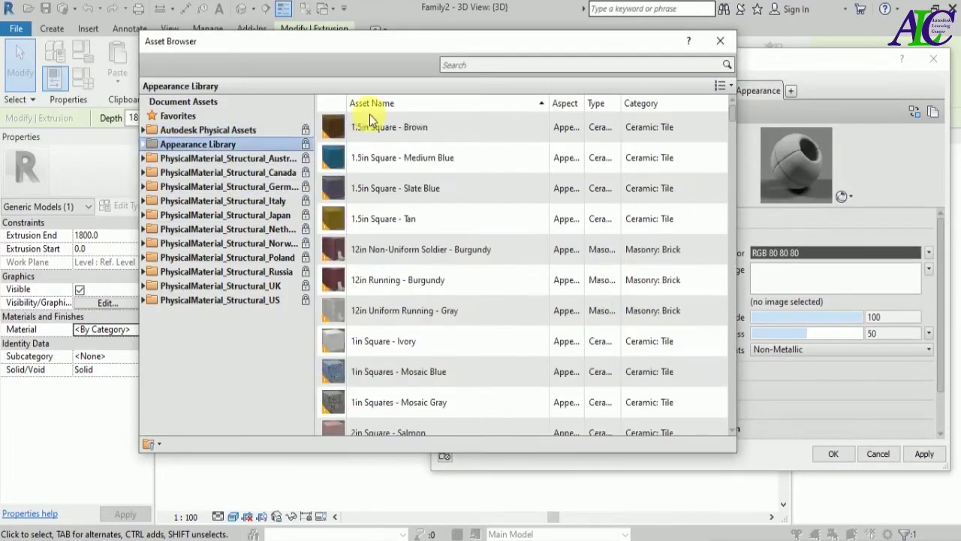
pyautogui.click(517, 65)
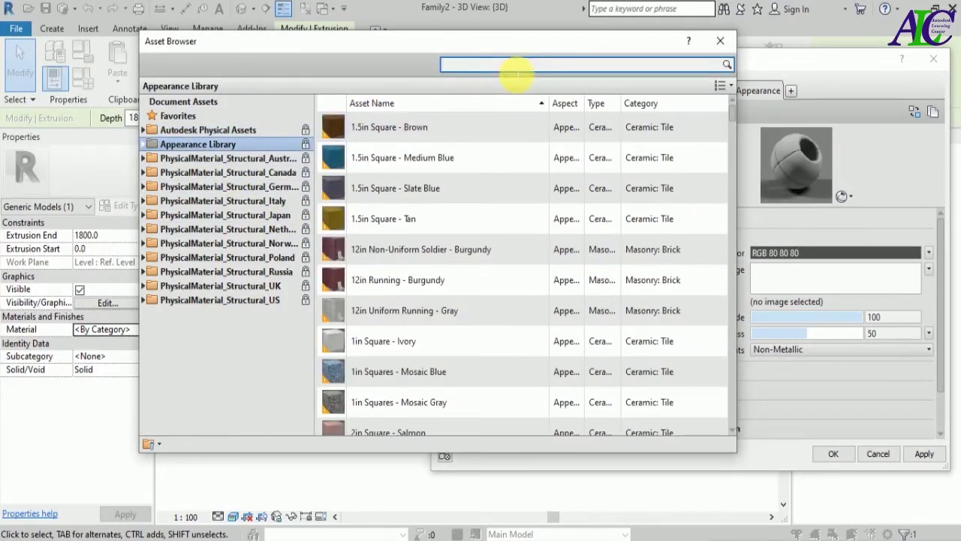
pyautogui.write('fence')
pyautogui.press('Return')
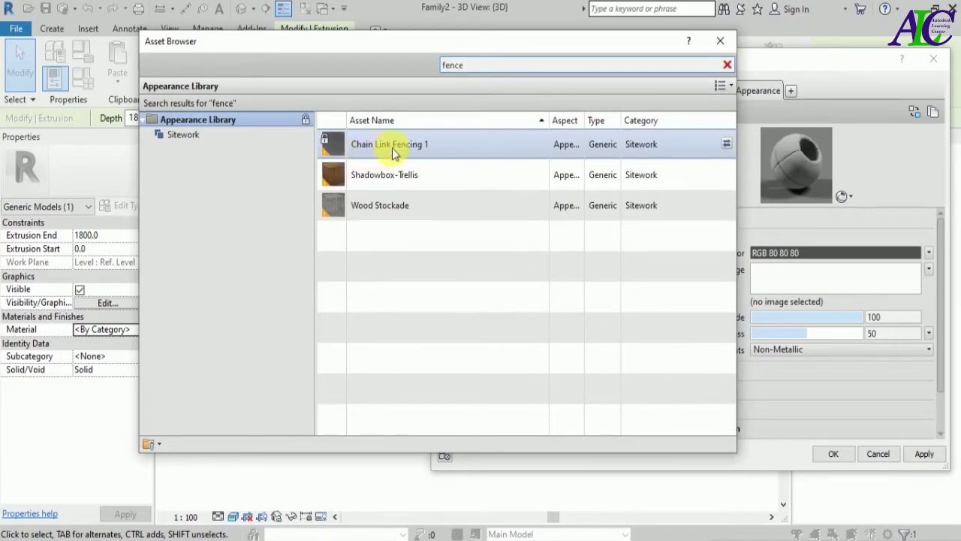
# - Replace the fence material's appearance with the Chain Link Fencing 1 asset and accept the material changes
pyautogui.click(725, 141)
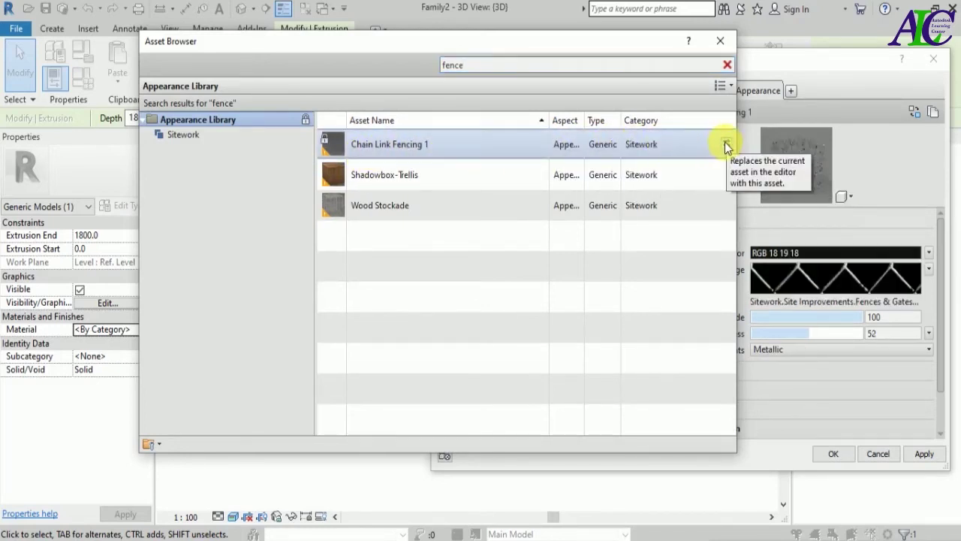
pyautogui.click(718, 42)
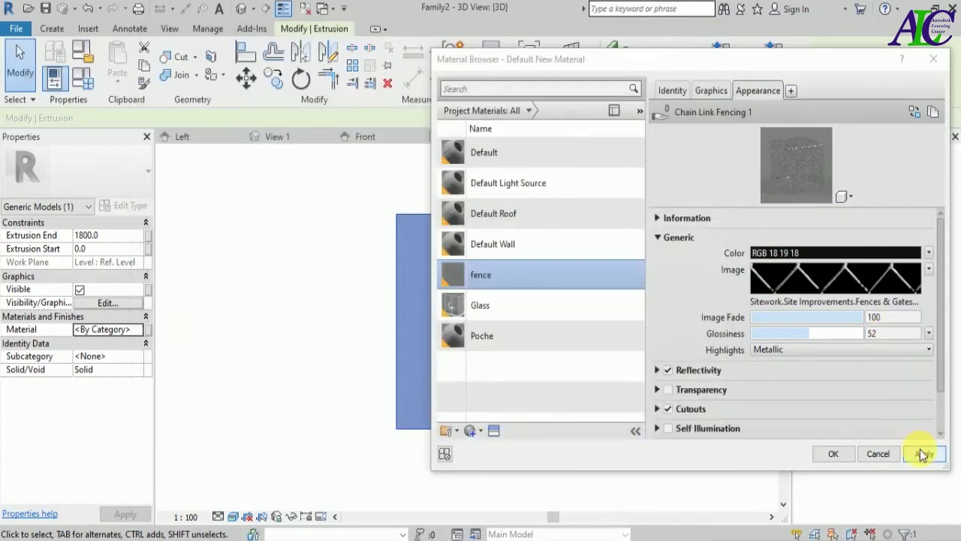
pyautogui.click(833, 453)
pyautogui.click(708, 444)
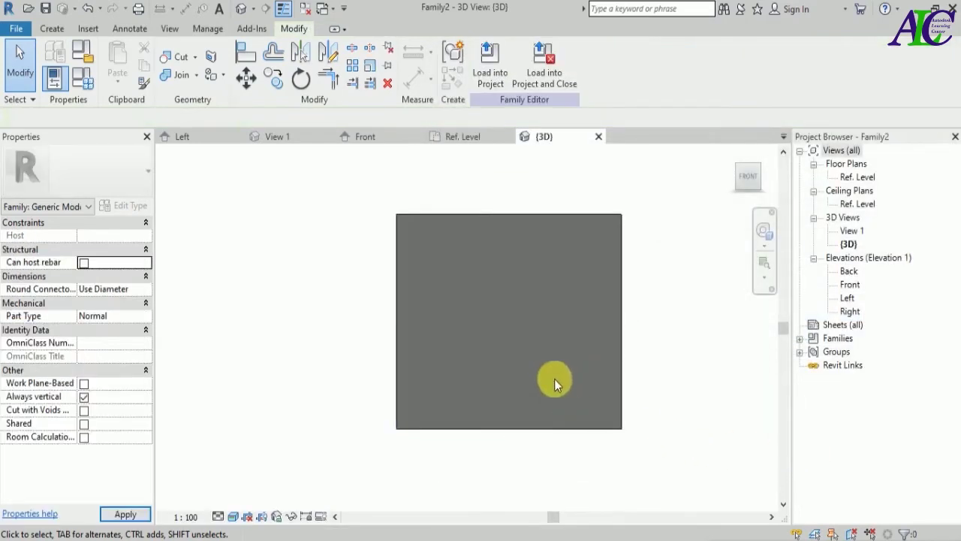
# - Assign the fence material to the panel extrusion and deselect it
pyautogui.click(397, 326)
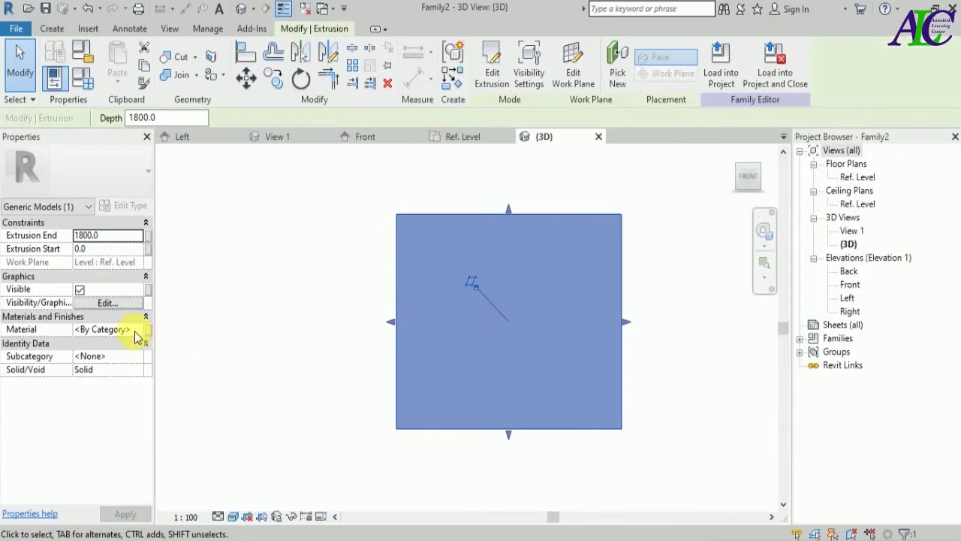
pyautogui.click(138, 329)
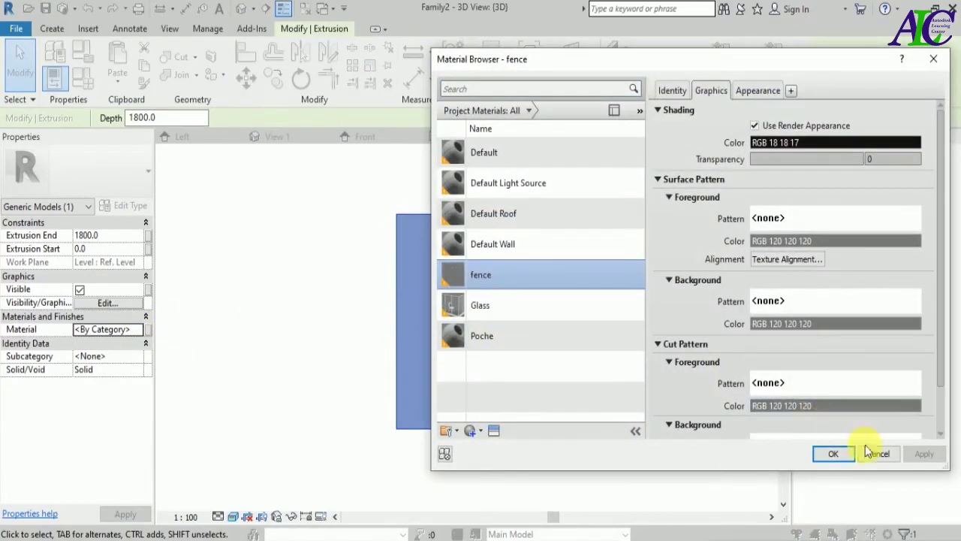
pyautogui.click(833, 454)
pyautogui.click(685, 413)
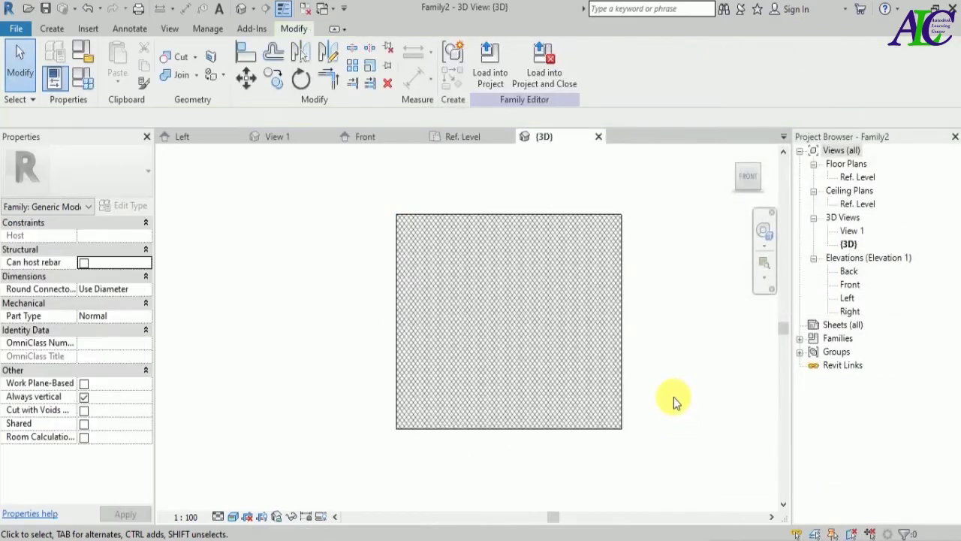
pyautogui.scroll(2, 519, 324)
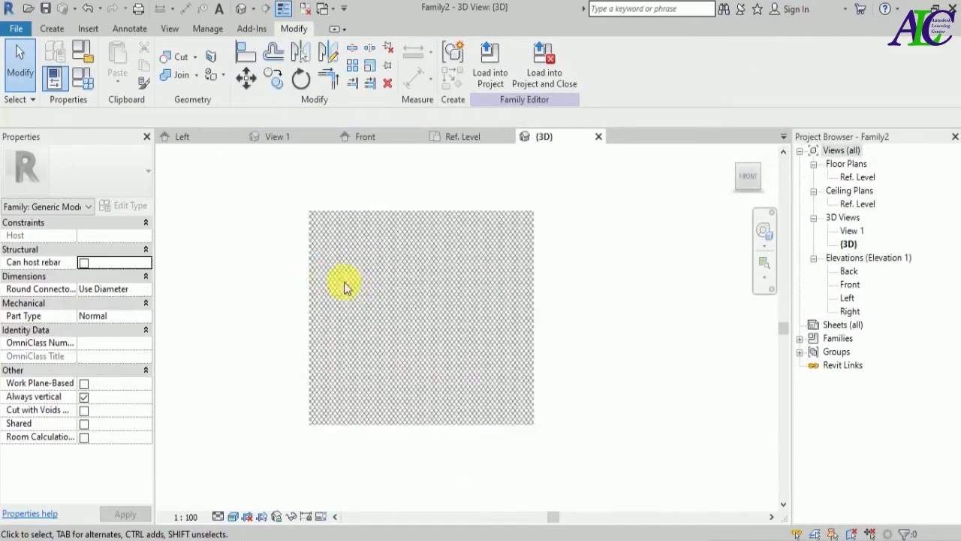
pyautogui.scroll(1, 321, 275)
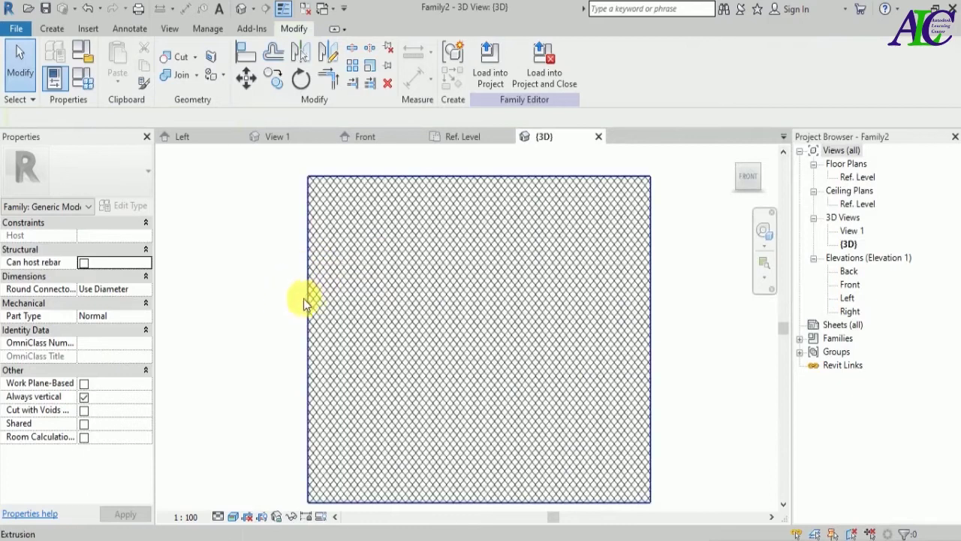
pyautogui.scroll(-3, 377, 323)
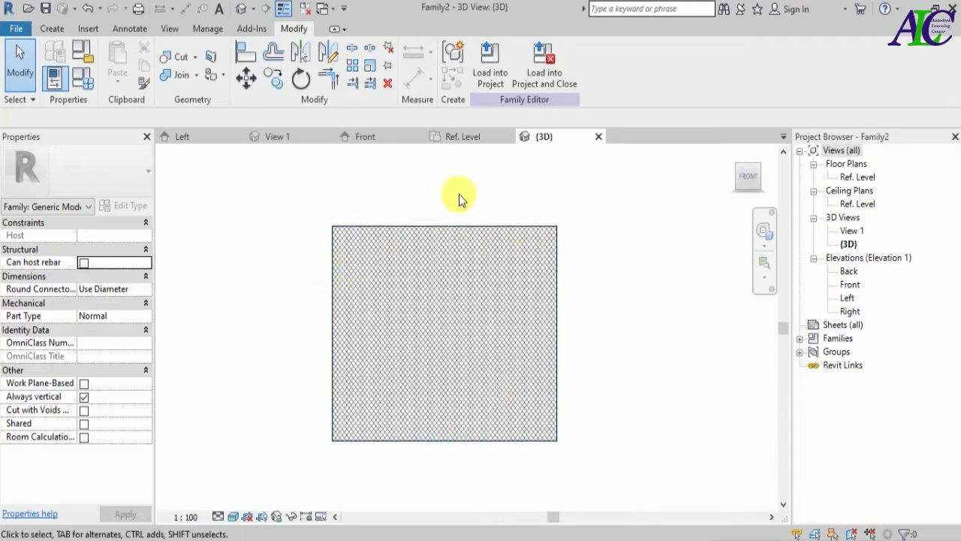
# - Start a new extrusion in the Ref. Level plan and sketch a 2.5 mm radius circle centred on the midpoint of the panel's left end
pyautogui.click(470, 139)
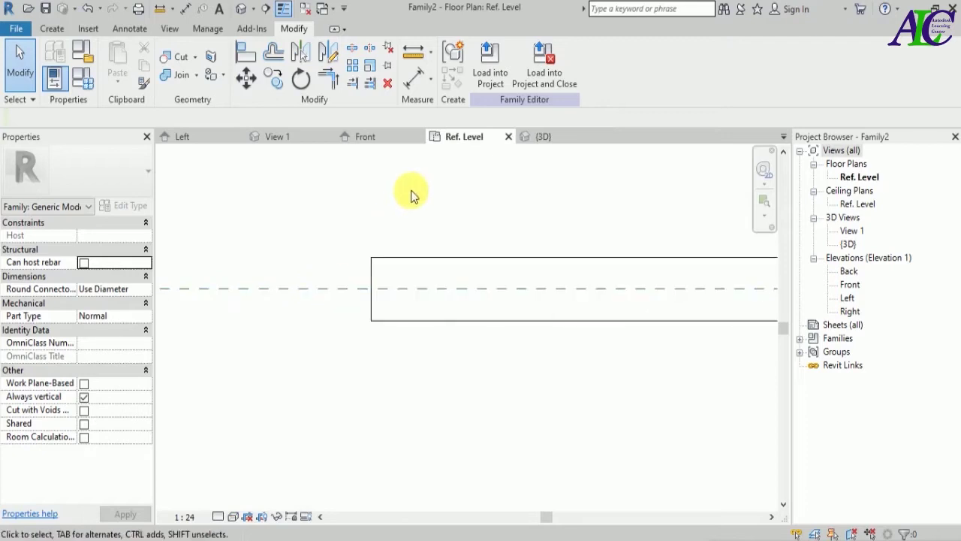
pyautogui.click(53, 28)
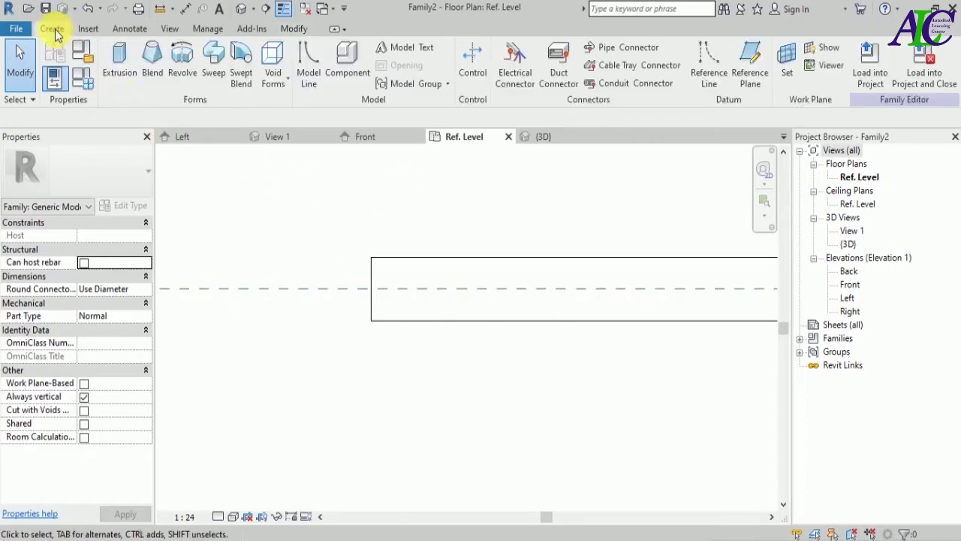
pyautogui.click(119, 63)
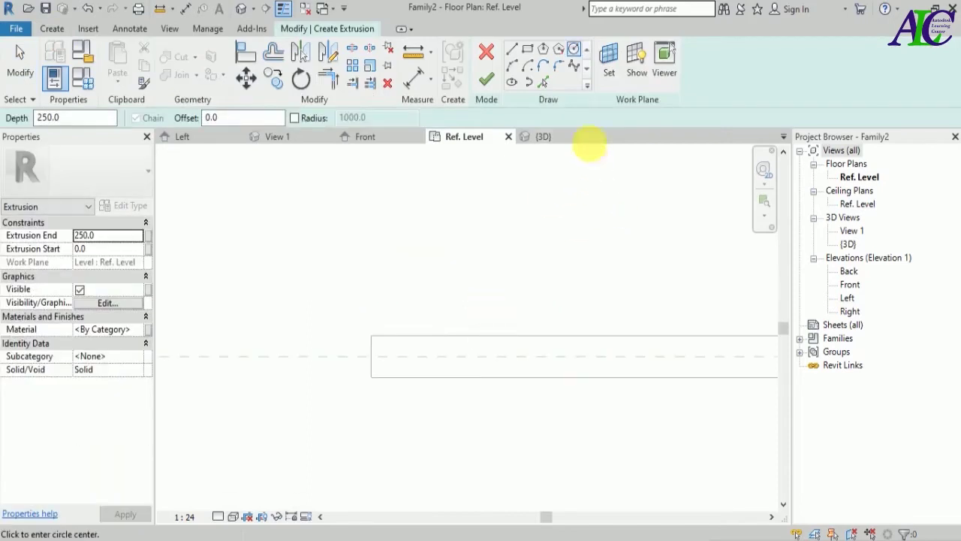
pyautogui.click(575, 53)
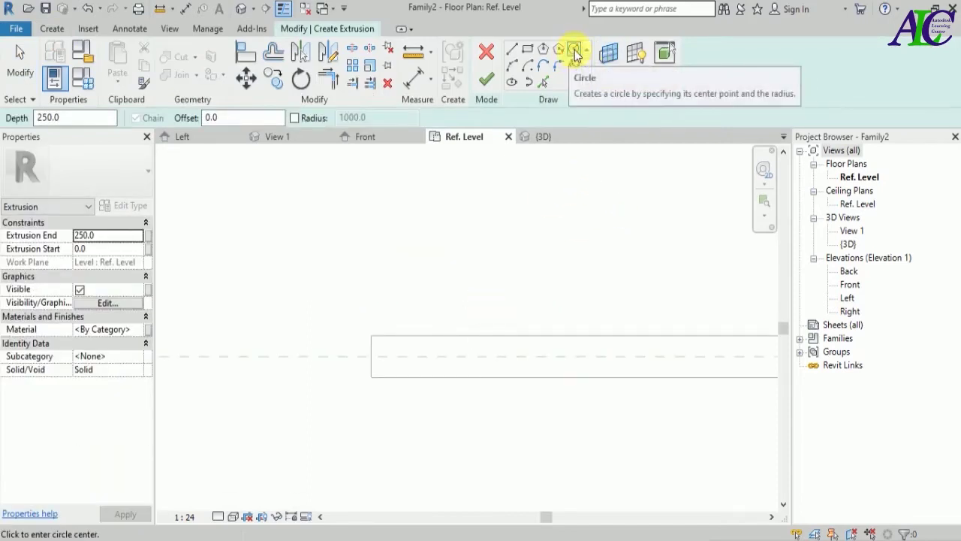
pyautogui.click(371, 357)
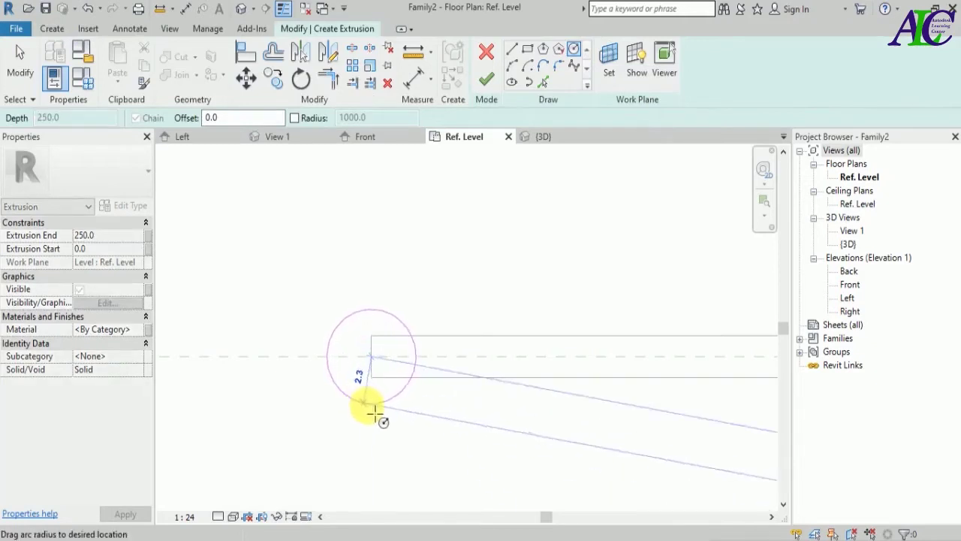
pyautogui.scroll(3, 373, 411)
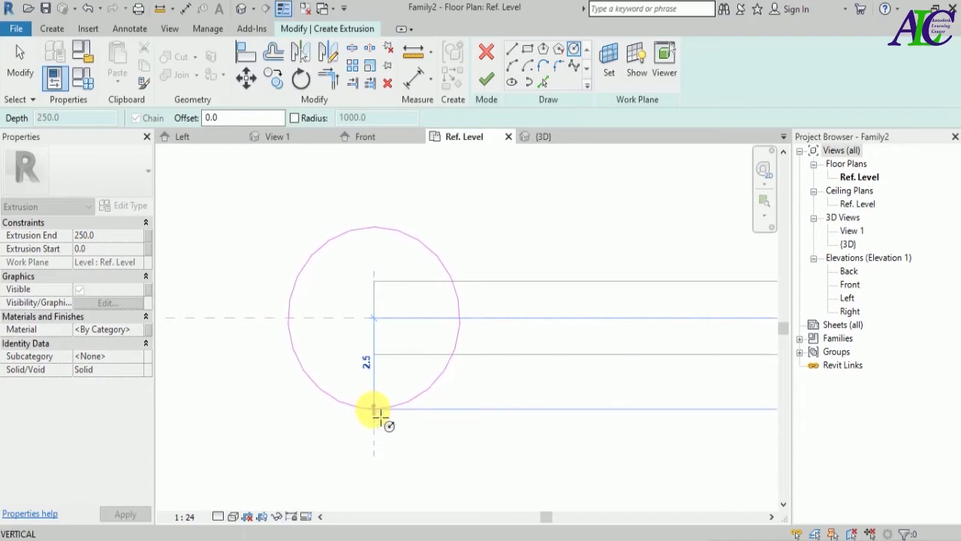
pyautogui.click(378, 411)
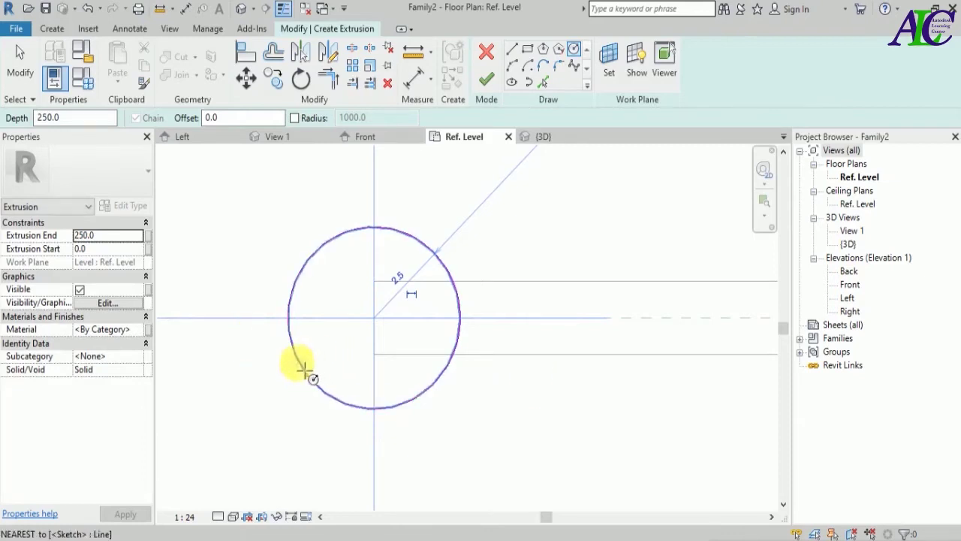
# - Set the post's extrusion start to -100 and extrusion end to 2000, and finish the extrusion
pyautogui.click(88, 249)
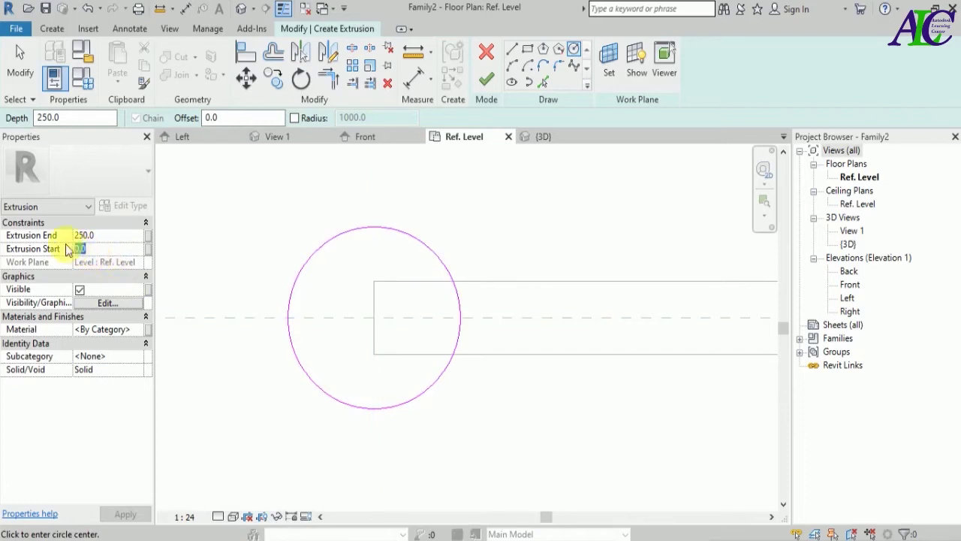
pyautogui.press('BackSpace')
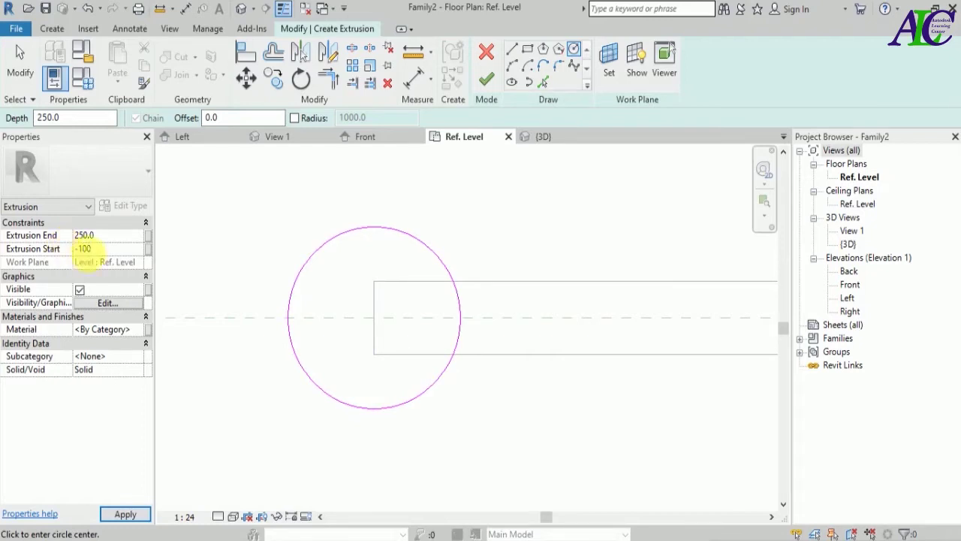
pyautogui.click(78, 235)
pyautogui.write('2')
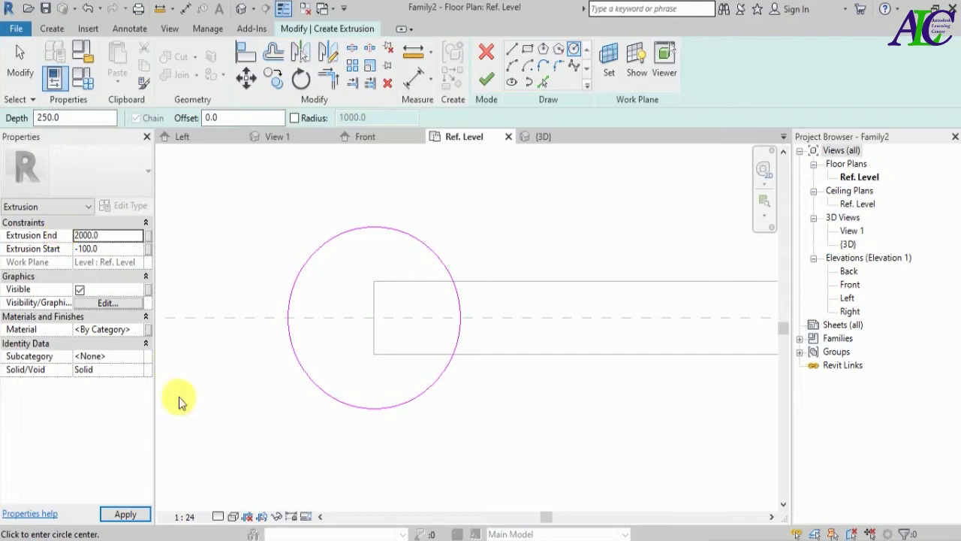
pyautogui.click(126, 514)
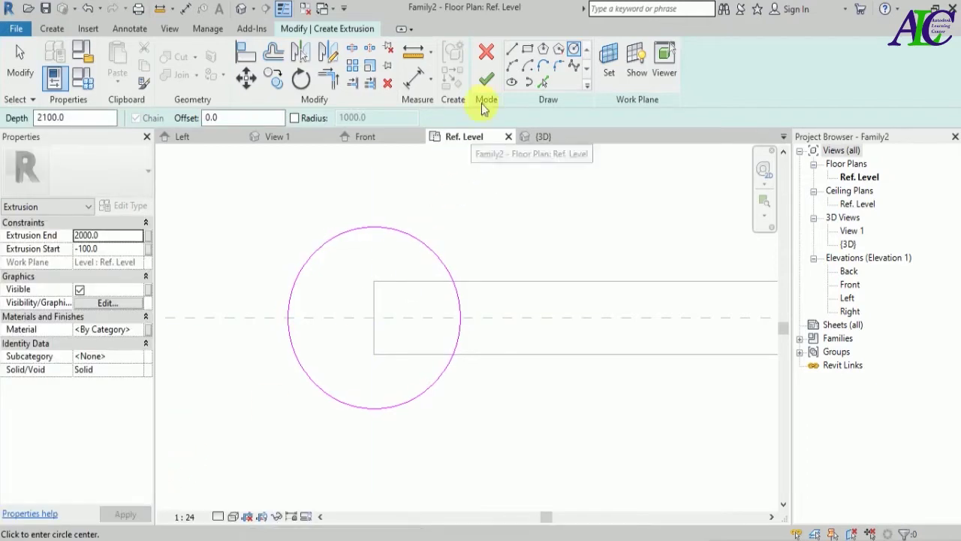
pyautogui.click(486, 79)
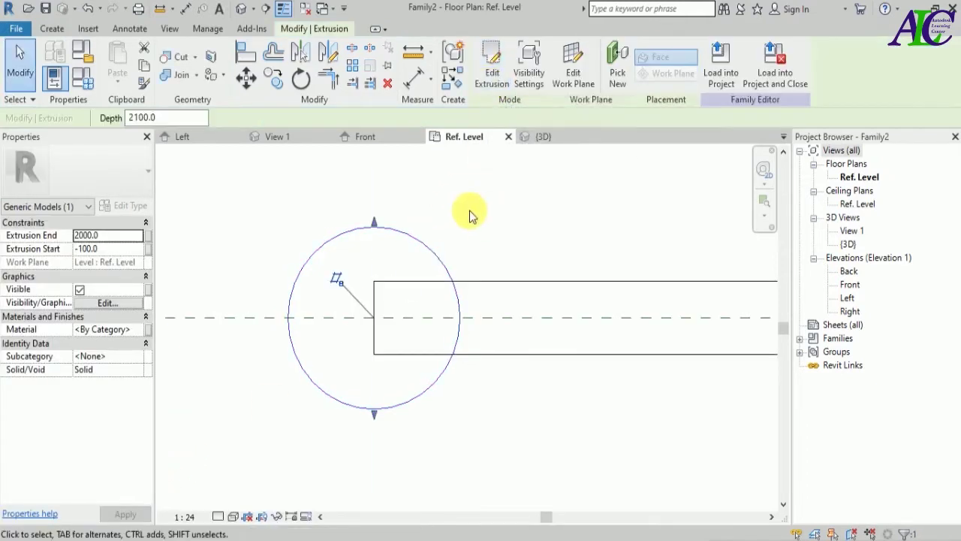
# - Examine the new post's height and its fit against the chain-link panel in the 3D view
pyautogui.click(543, 137)
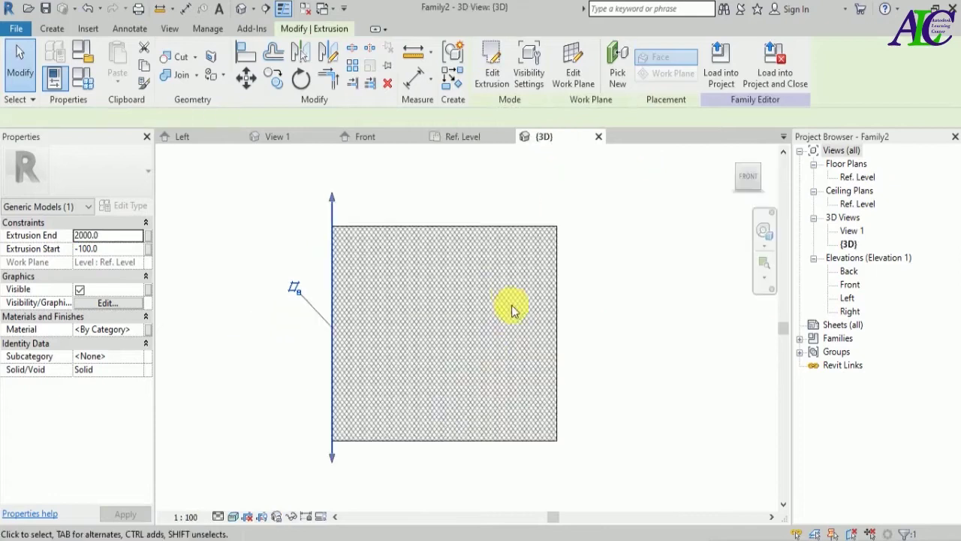
pyautogui.click(313, 273)
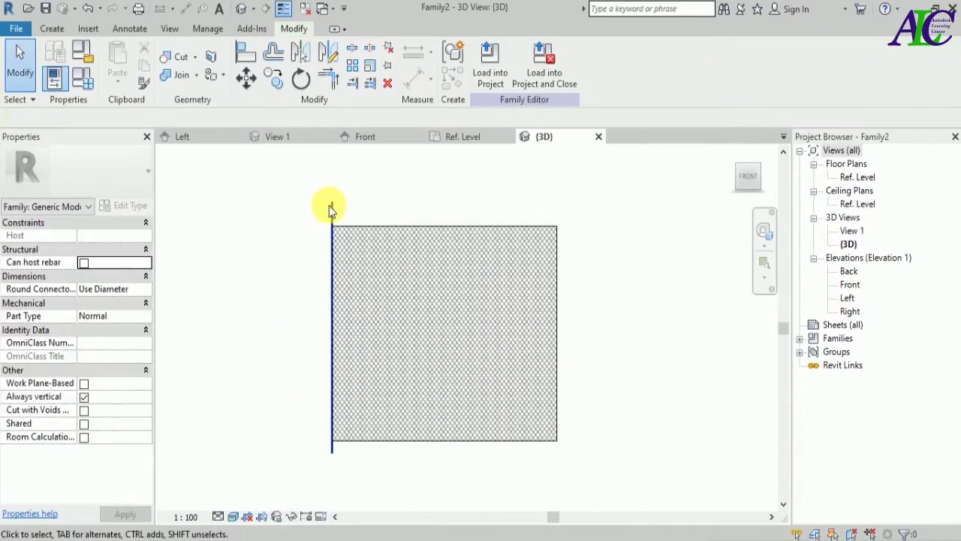
pyautogui.keyDown('shift'); pyautogui.moveTo(581, 304); pyautogui.dragTo(509, 358, button='middle'); pyautogui.keyUp('shift')
pyautogui.scroll(8, 455, 239)
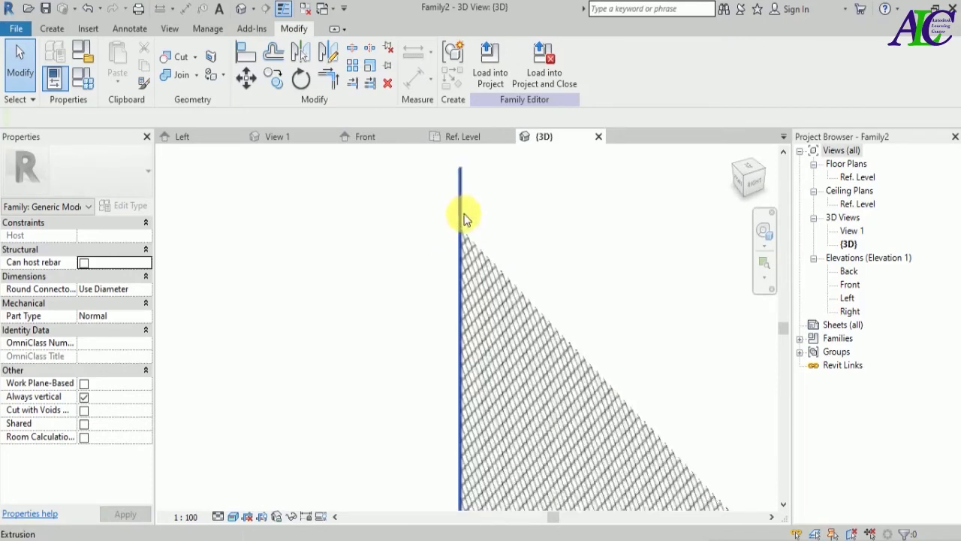
pyautogui.scroll(3, 488, 270)
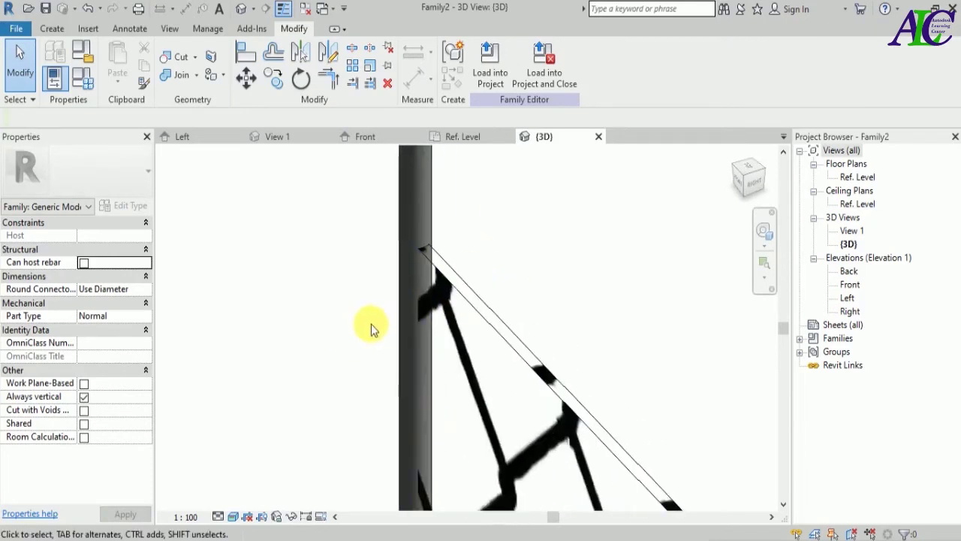
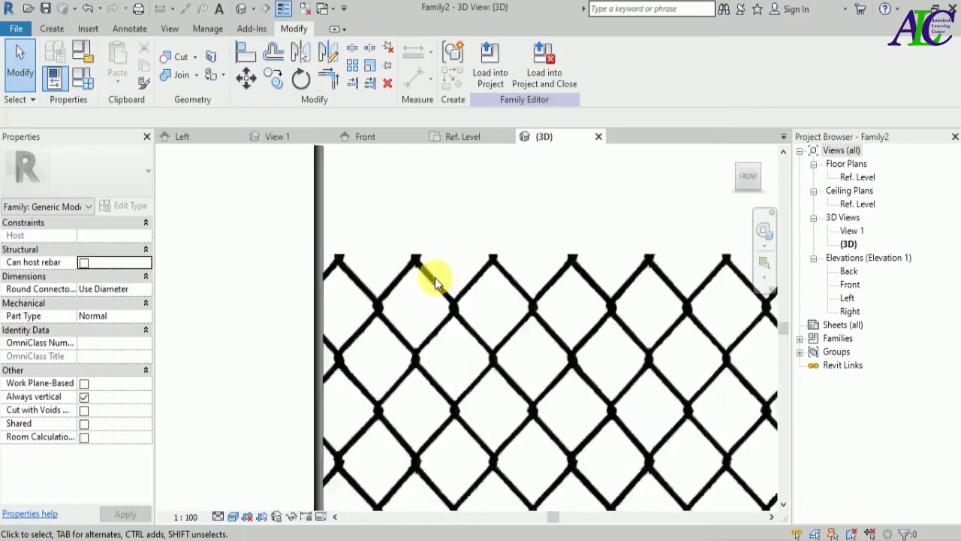
pyautogui.scroll(-6, 338, 248)
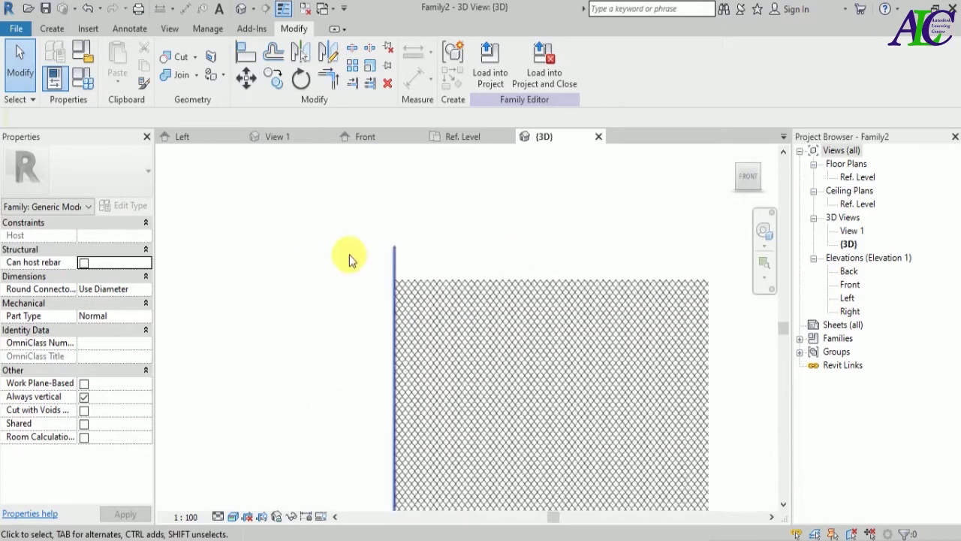
pyautogui.scroll(-3, 380, 390)
pyautogui.scroll(1, 382, 396)
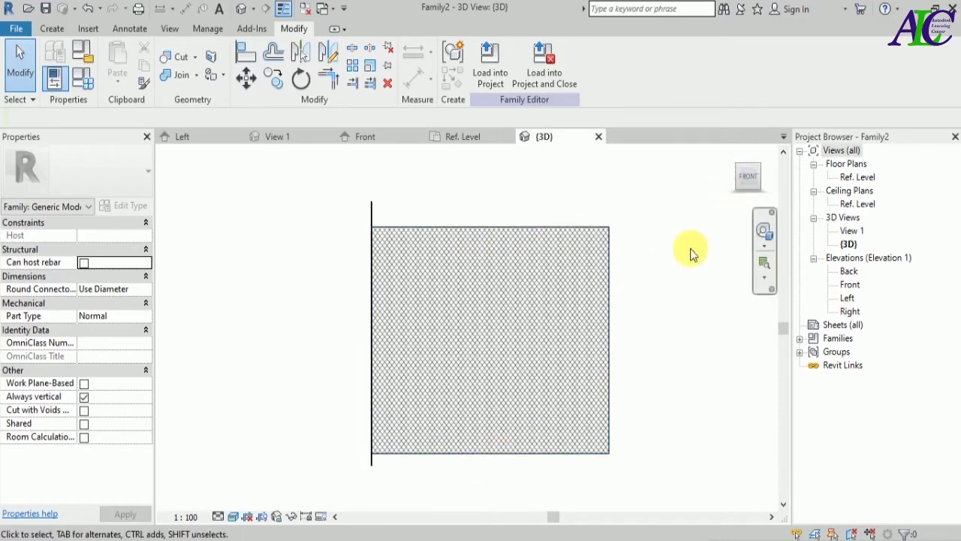
pyautogui.keyDown('shift'); pyautogui.moveTo(698, 259); pyautogui.dragTo(668, 300, button='middle'); pyautogui.keyUp('shift')
pyautogui.keyDown('shift'); pyautogui.moveTo(657, 239); pyautogui.dragTo(526, 278, button='middle'); pyautogui.keyUp('shift')
pyautogui.scroll(5, 417, 214)
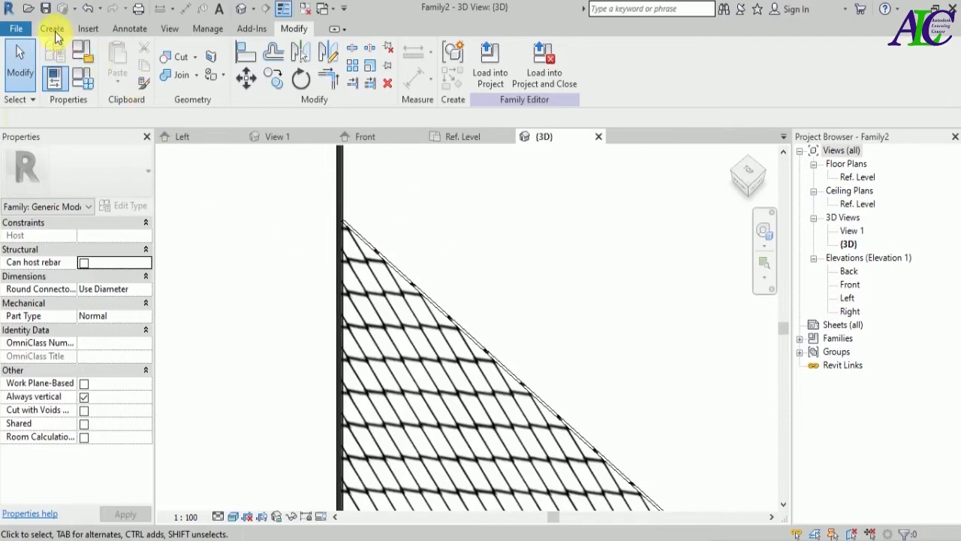
# - Start a sweep, pick the panel's upper long edge as its path, and finish the path in a right-side view
pyautogui.click(53, 28)
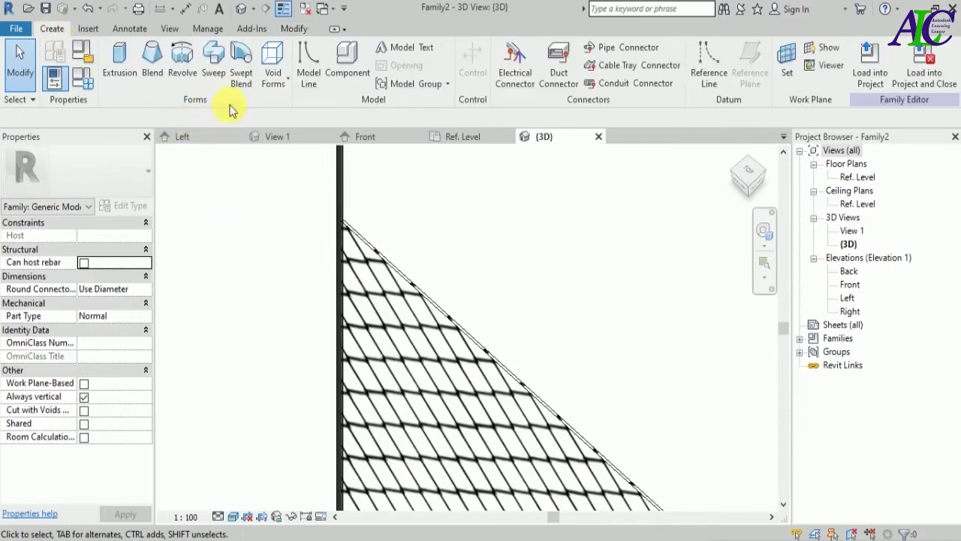
pyautogui.click(214, 72)
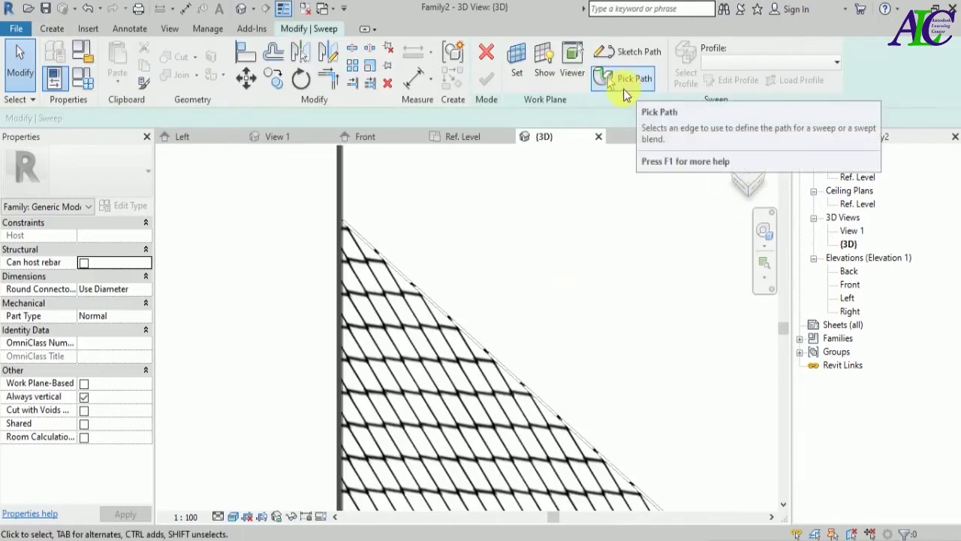
pyautogui.click(626, 85)
pyautogui.scroll(2, 360, 233)
pyautogui.scroll(3, 353, 233)
pyautogui.click(348, 283)
pyautogui.scroll(-2, 394, 214)
pyautogui.scroll(-4, 390, 210)
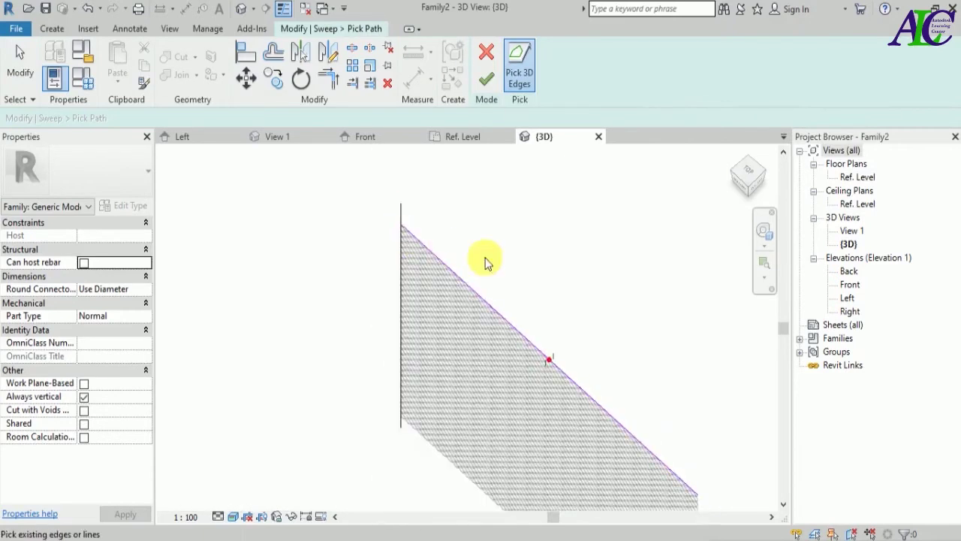
pyautogui.click(752, 183)
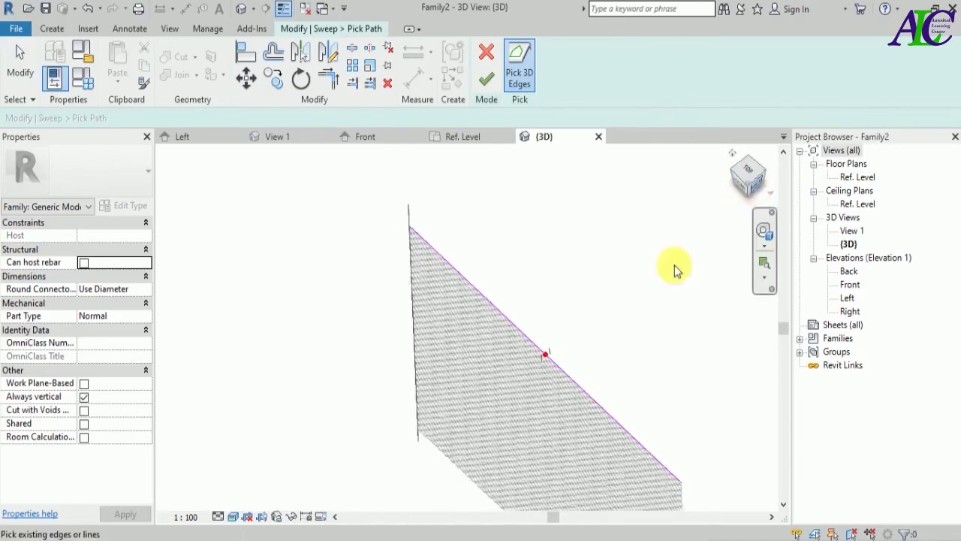
pyautogui.click(470, 214)
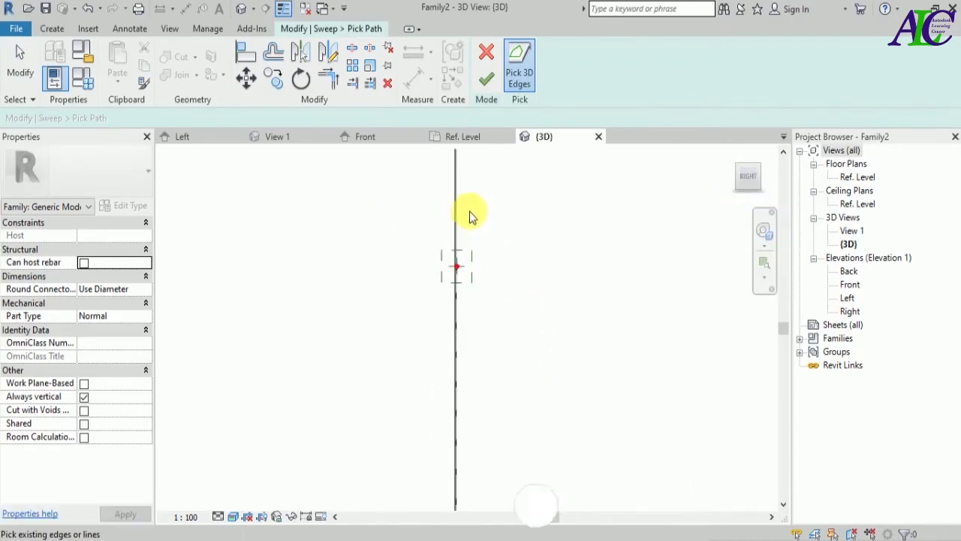
pyautogui.click(486, 81)
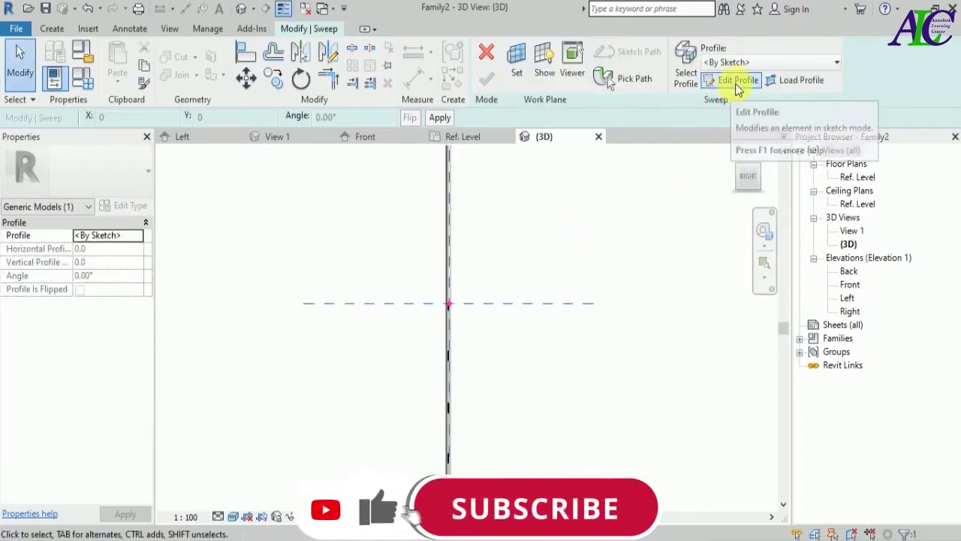
# - Edit the sweep profile and sketch a 2.5 mm radius circle centred on the post's top end
pyautogui.click(735, 81)
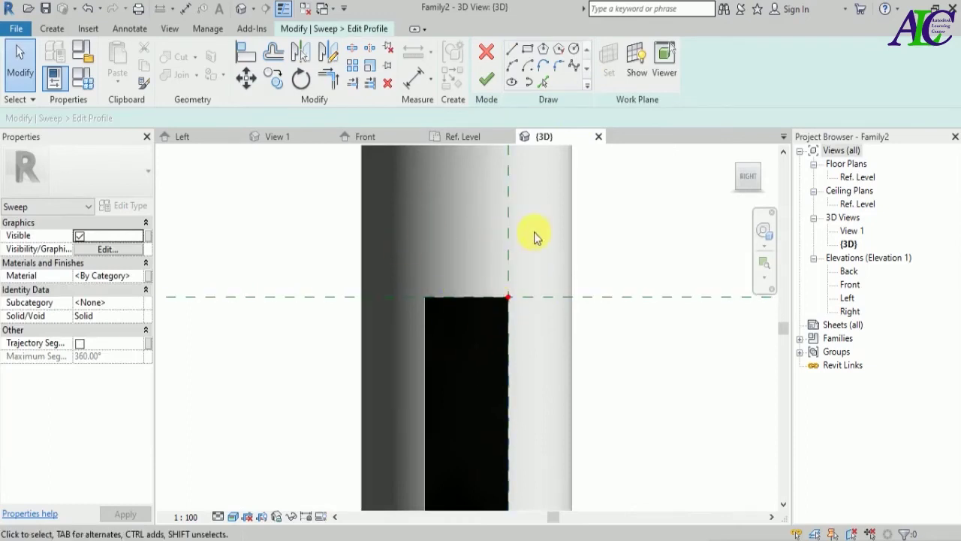
pyautogui.click(574, 50)
pyautogui.scroll(-4, 472, 365)
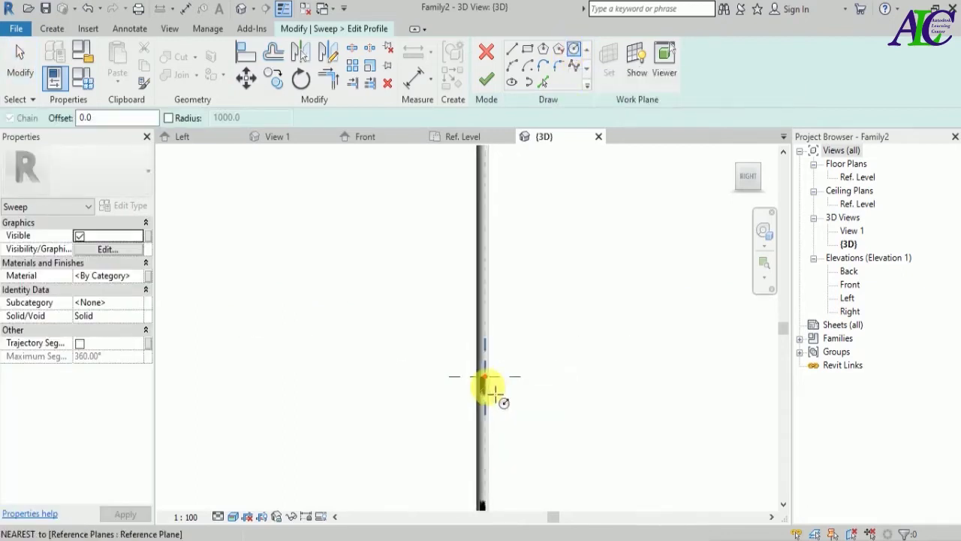
pyautogui.scroll(5, 495, 276)
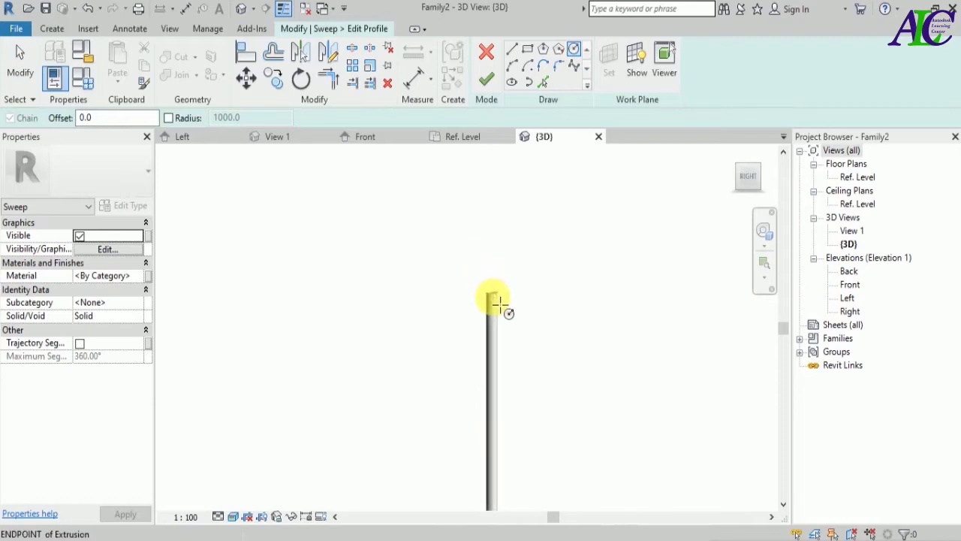
pyautogui.scroll(3, 498, 283)
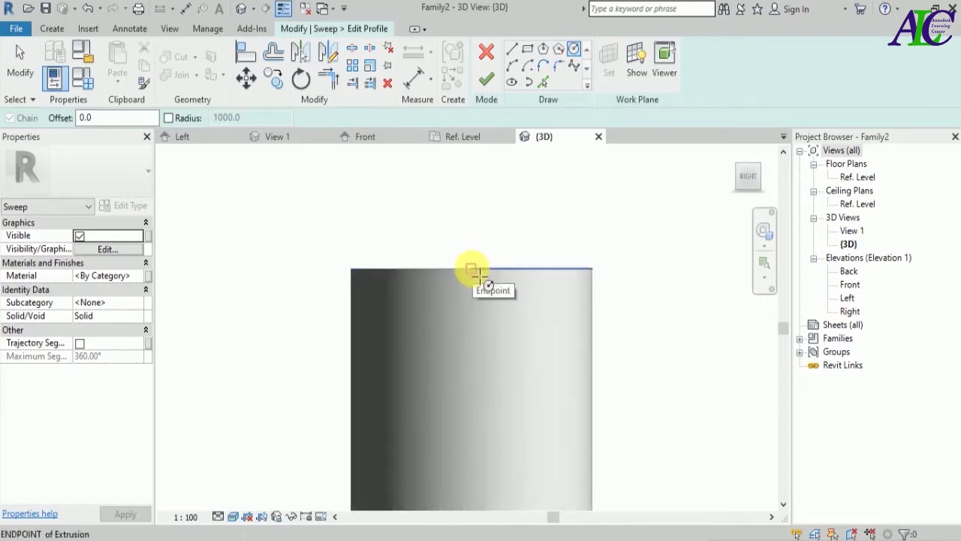
pyautogui.scroll(2, 521, 319)
pyautogui.click(512, 312)
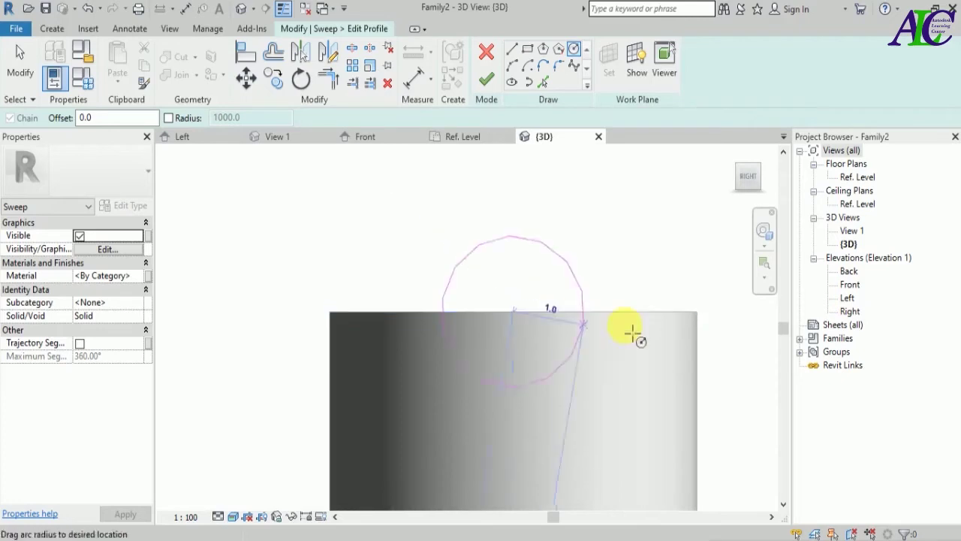
pyautogui.click(663, 323)
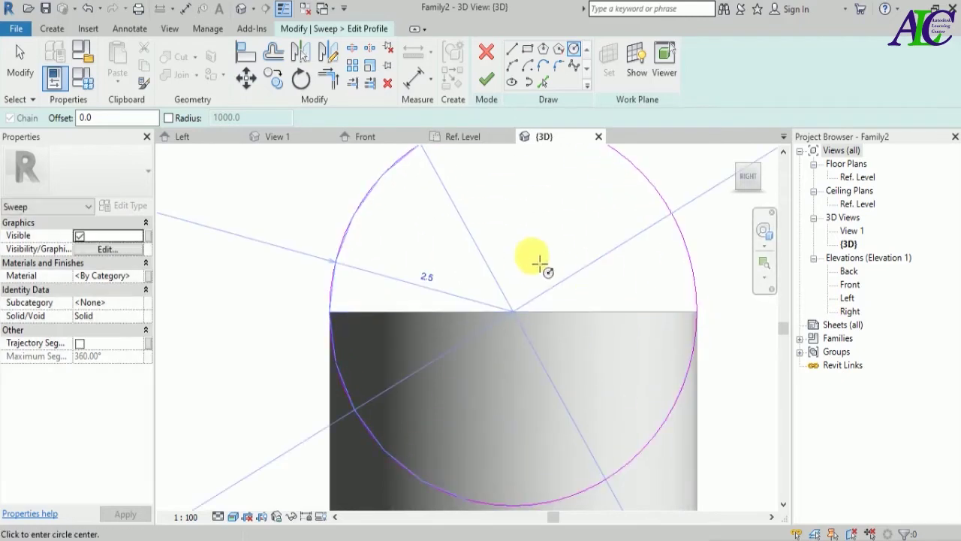
pyautogui.press('Escape')
pyautogui.press('Escape')
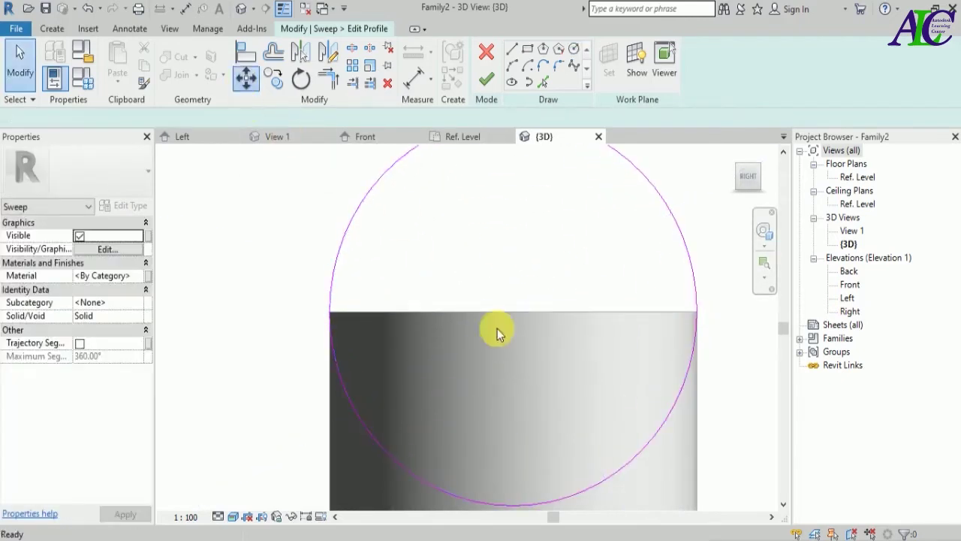
# - Move the profile circle down so it is centred on the panel's top edge across its thickness, and finish the profile
pyautogui.scroll(-3, 446, 239)
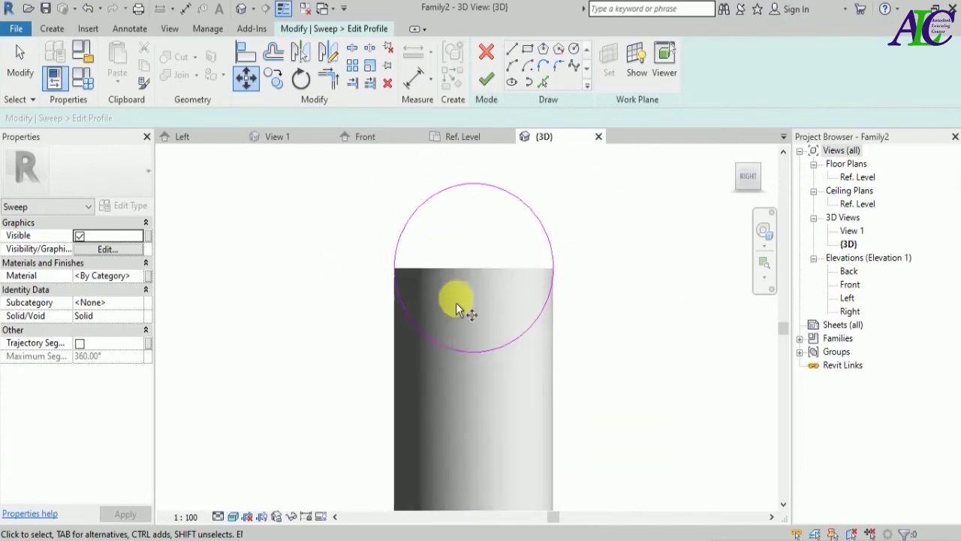
pyautogui.click(478, 350)
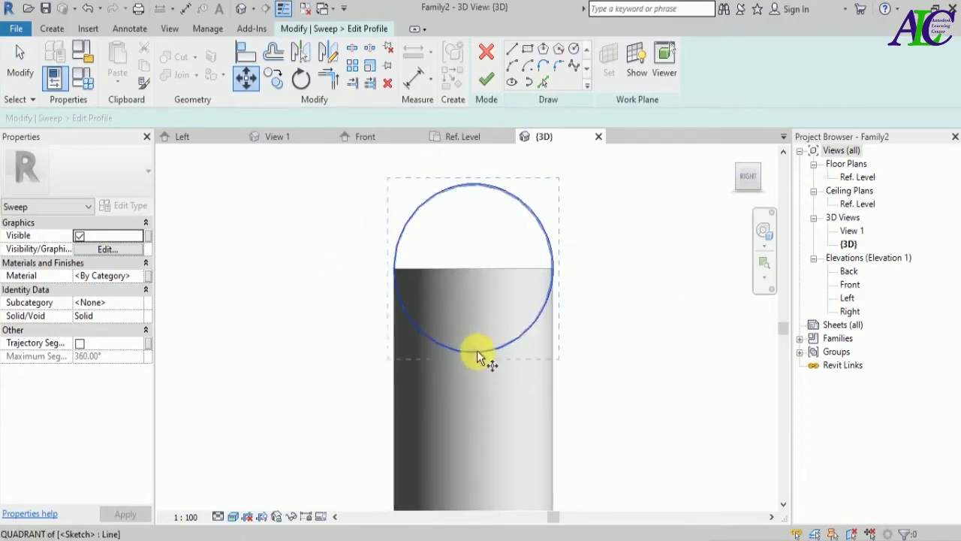
pyautogui.press('m')
pyautogui.press('v')
pyautogui.click(472, 351)
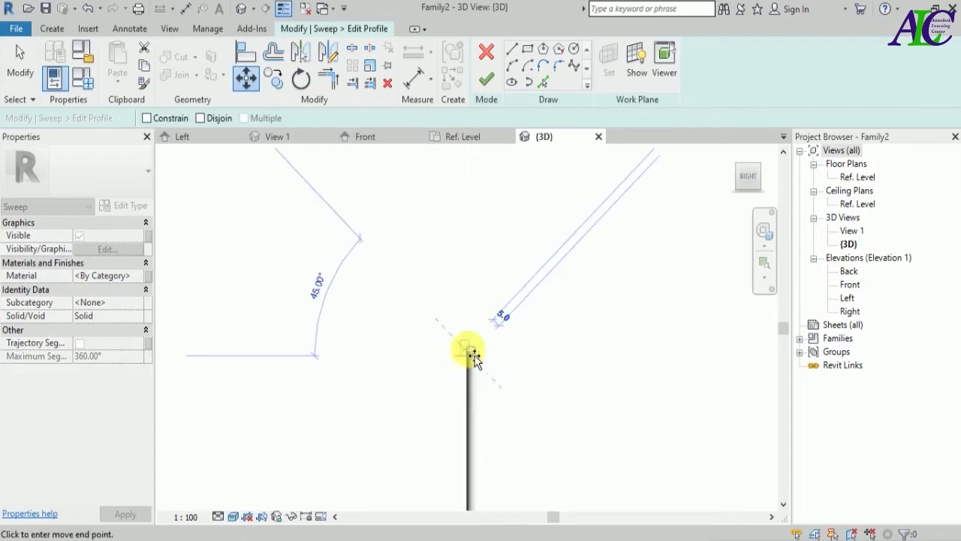
pyautogui.scroll(5, 458, 430)
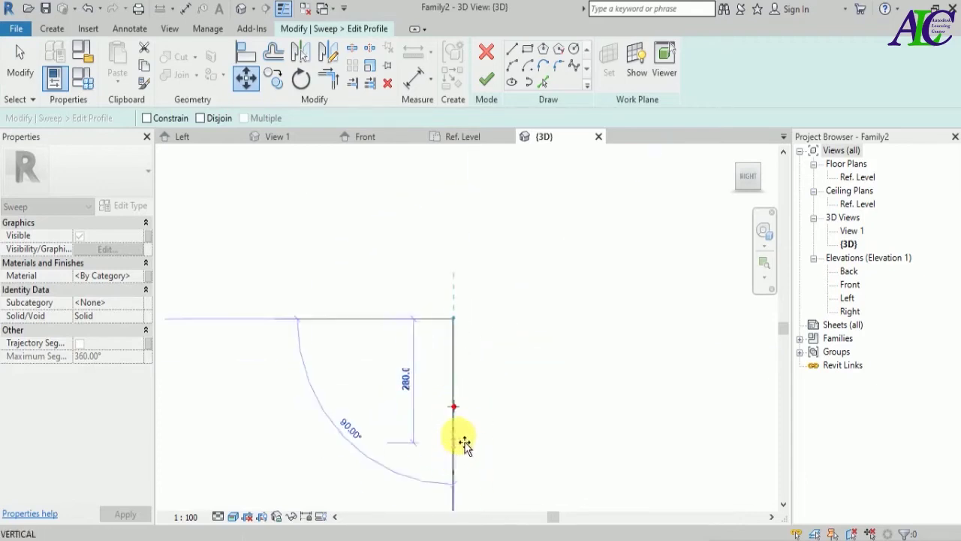
pyautogui.scroll(3, 477, 347)
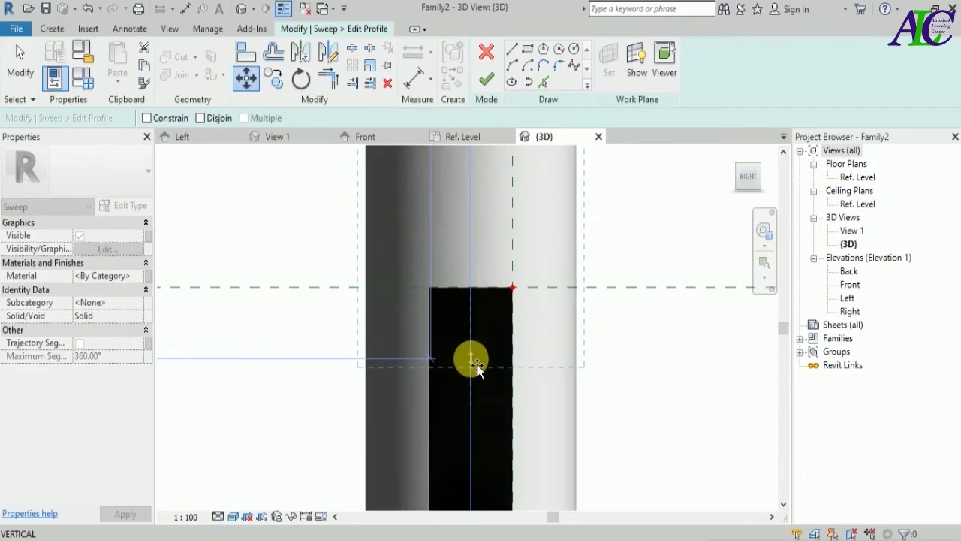
pyautogui.click(479, 405)
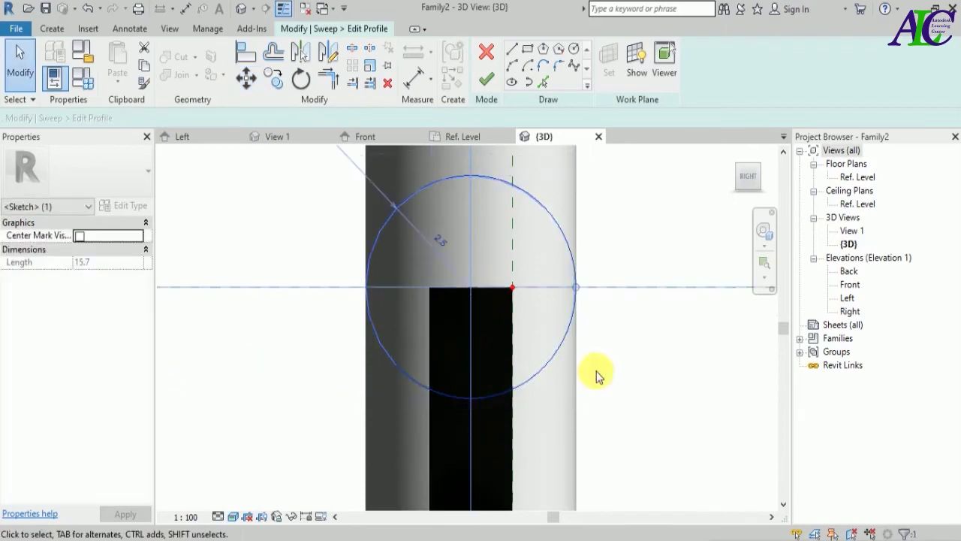
pyautogui.click(660, 352)
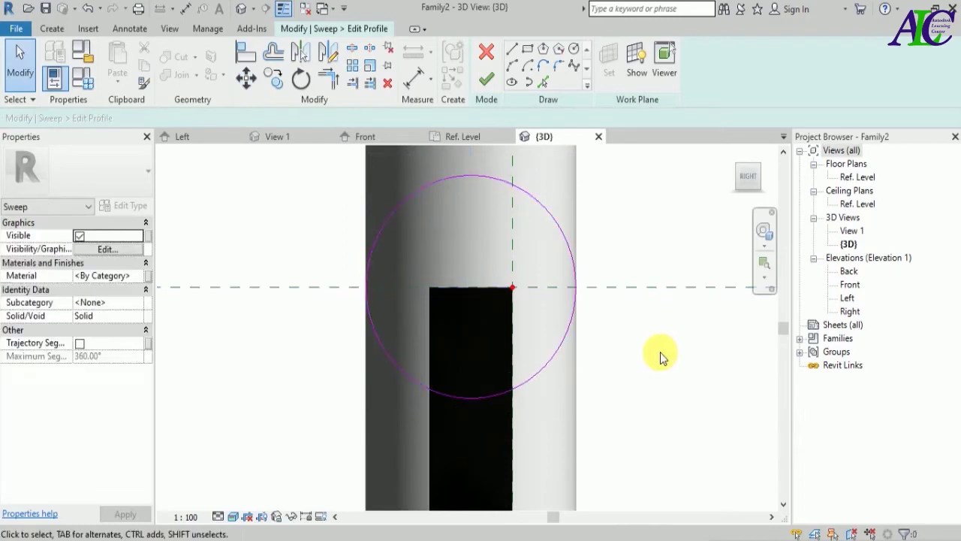
pyautogui.scroll(-3, 535, 363)
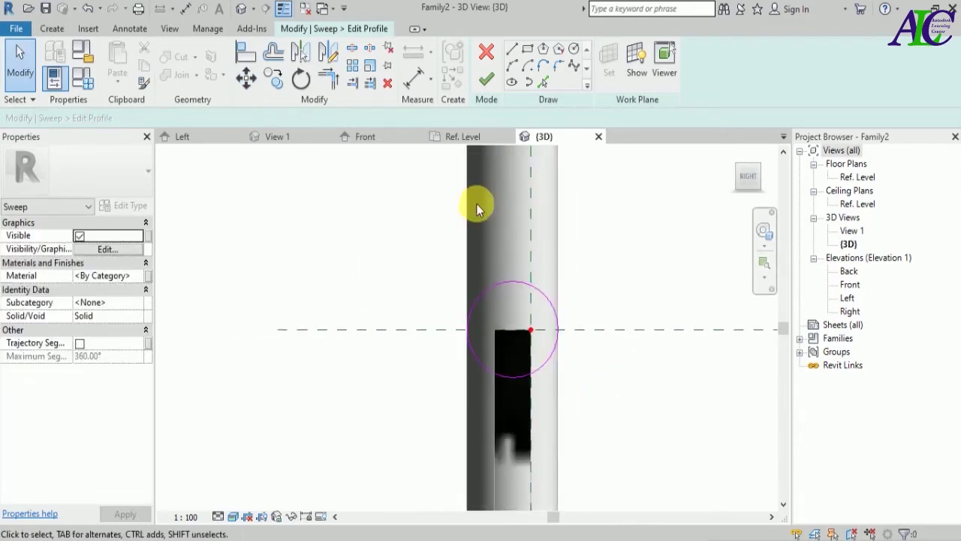
pyautogui.click(486, 79)
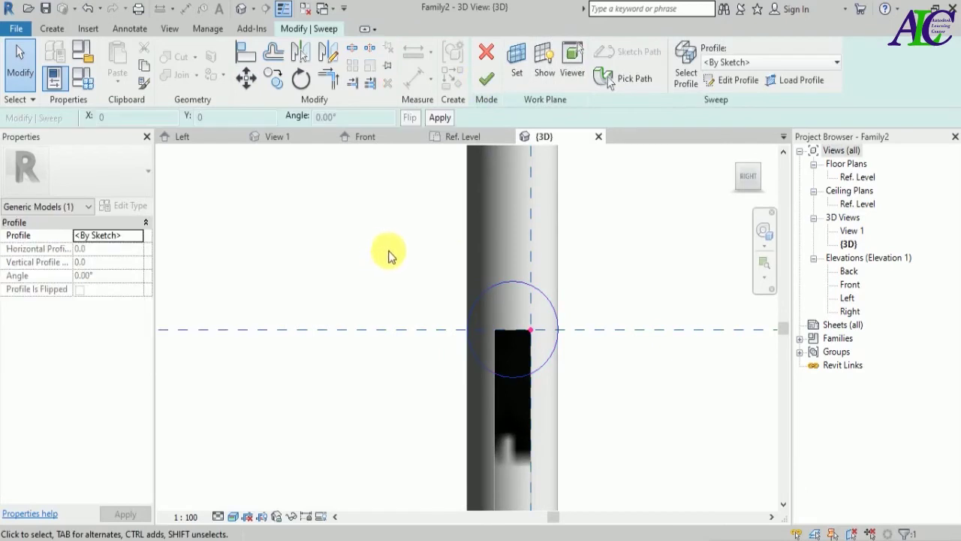
# - Finish the sweep that forms the round top rail and inspect it along the panel's upper edge
pyautogui.click(487, 78)
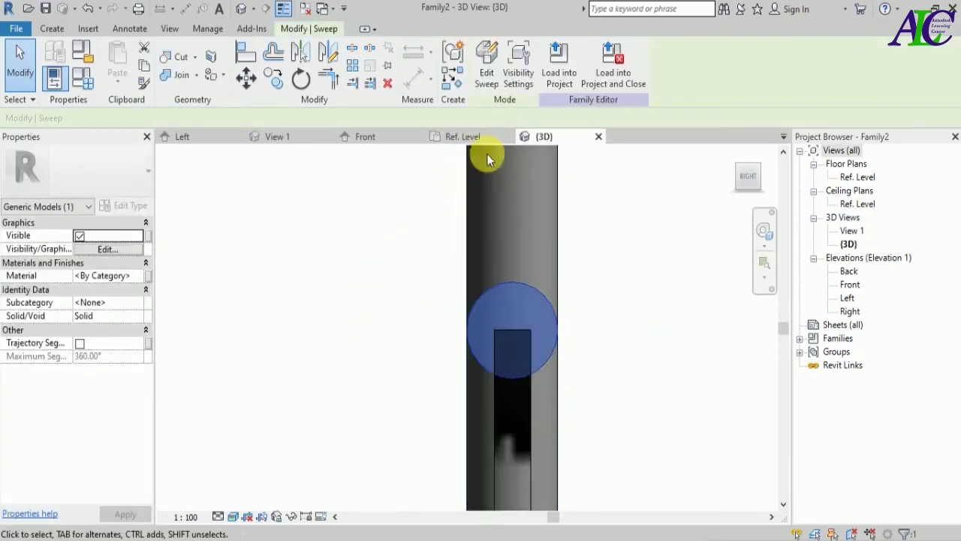
pyautogui.click(742, 175)
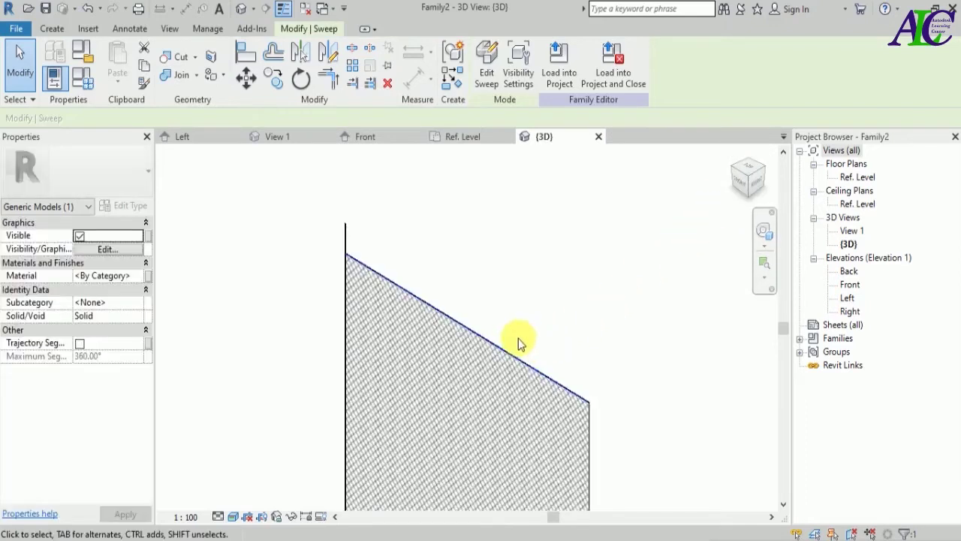
pyautogui.scroll(5, 624, 406)
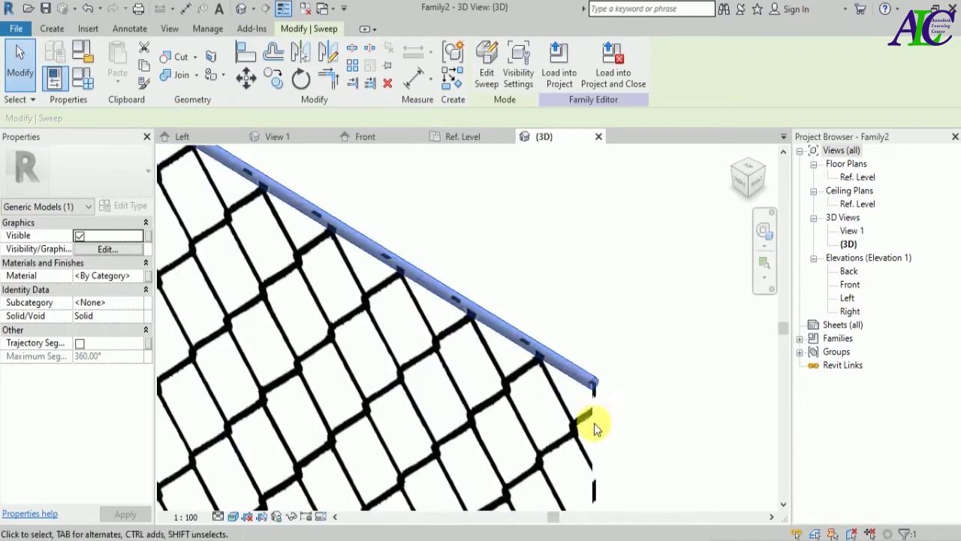
pyautogui.scroll(-4, 562, 248)
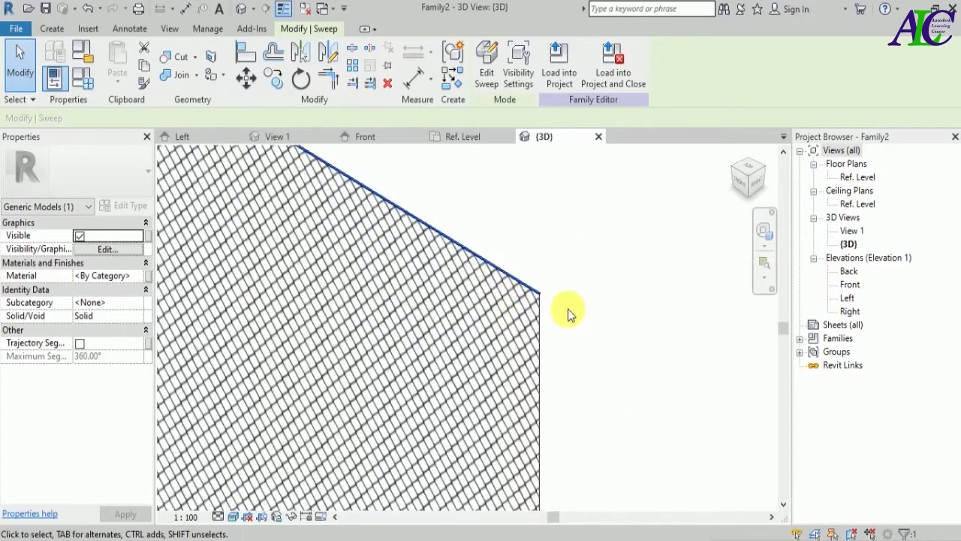
pyautogui.scroll(-3, 521, 290)
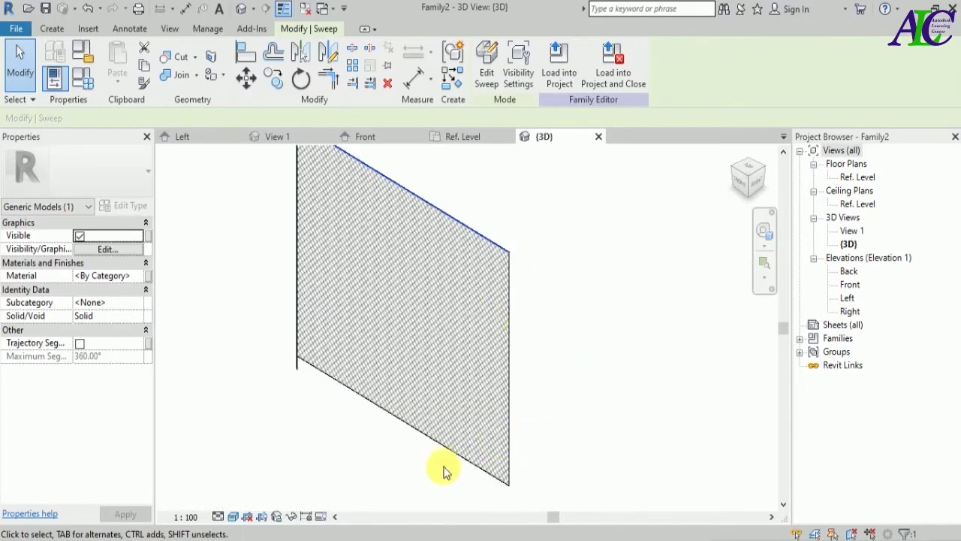
# - Copy the top rail straight down to the panel's lower edge, snapping it to the panel's bottom corner at the post
pyautogui.click(760, 194)
pyautogui.scroll(5, 479, 349)
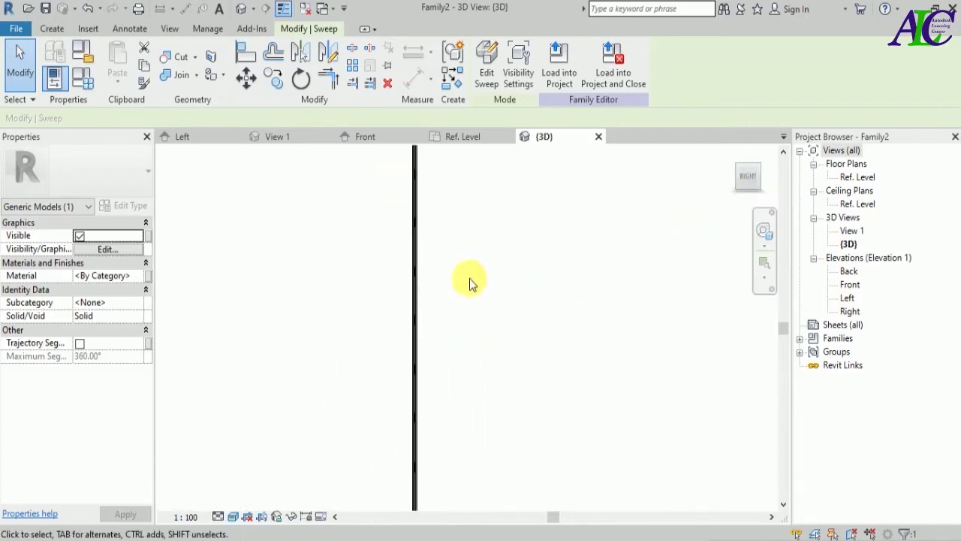
pyautogui.click(734, 175)
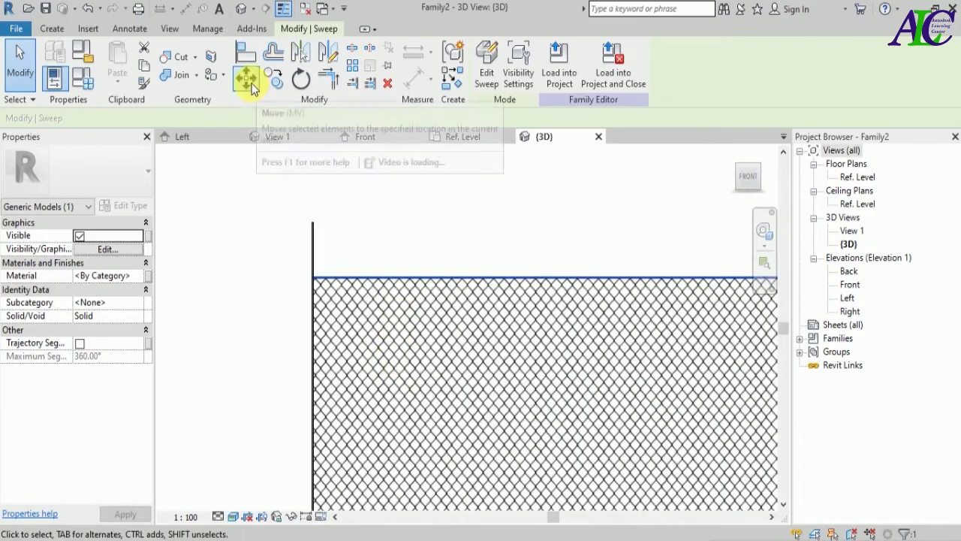
pyautogui.click(274, 80)
pyautogui.scroll(4, 311, 301)
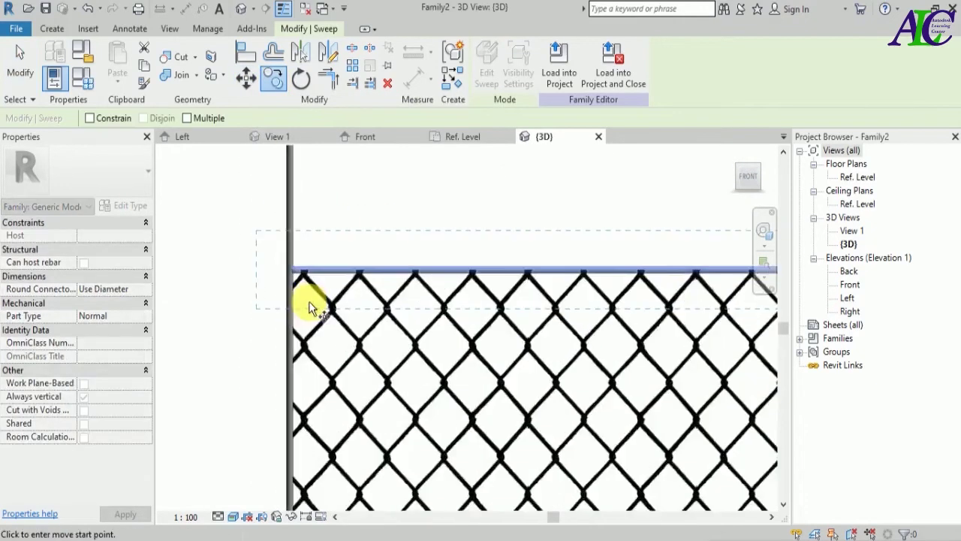
pyautogui.scroll(2, 312, 304)
pyautogui.scroll(3, 279, 237)
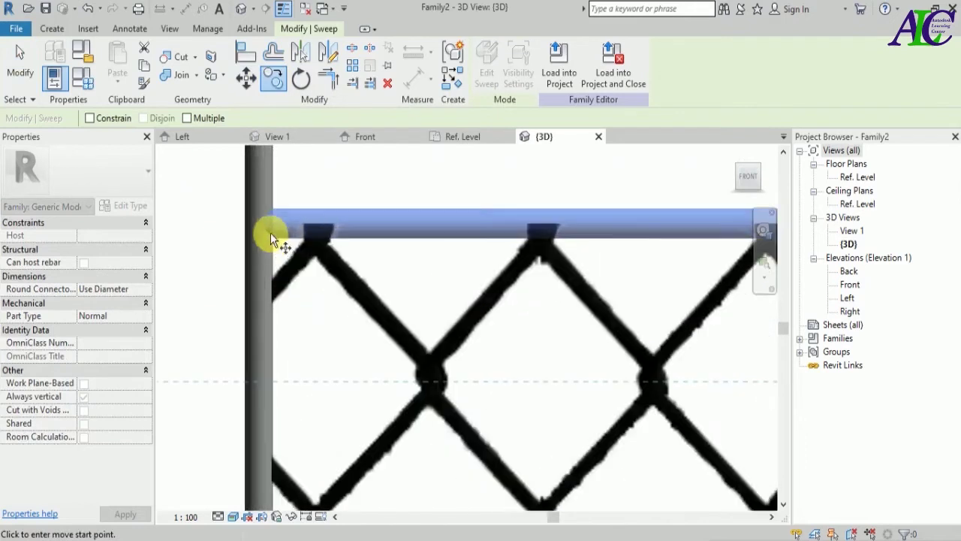
pyautogui.click(261, 225)
pyautogui.scroll(-3, 284, 231)
pyautogui.scroll(-4, 282, 218)
pyautogui.scroll(4, 286, 468)
pyautogui.scroll(5, 291, 474)
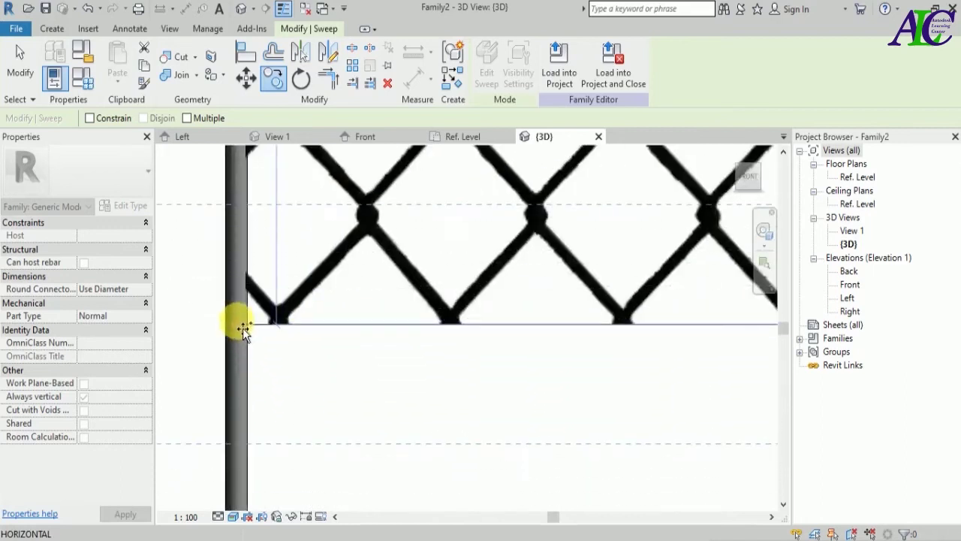
pyautogui.click(240, 331)
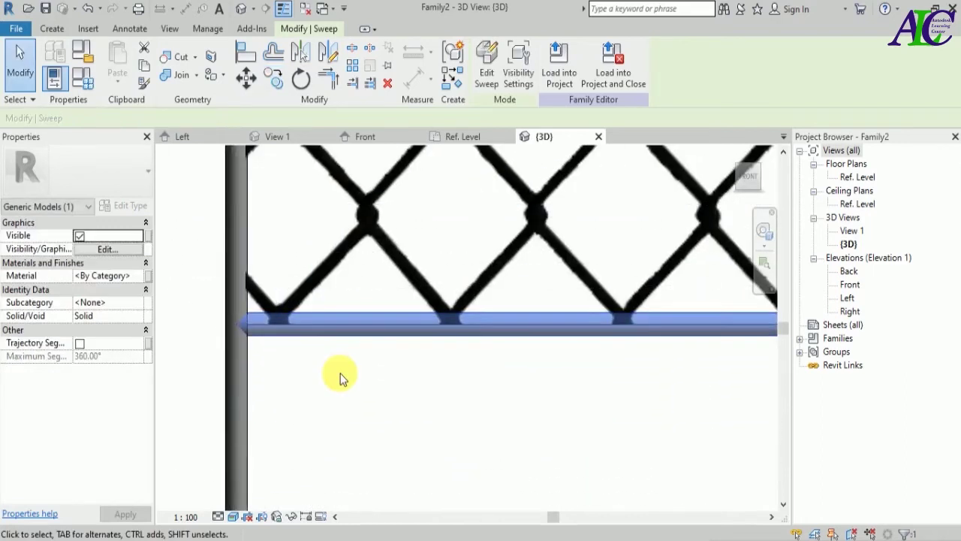
pyautogui.press('Escape')
pyautogui.scroll(-6, 339, 378)
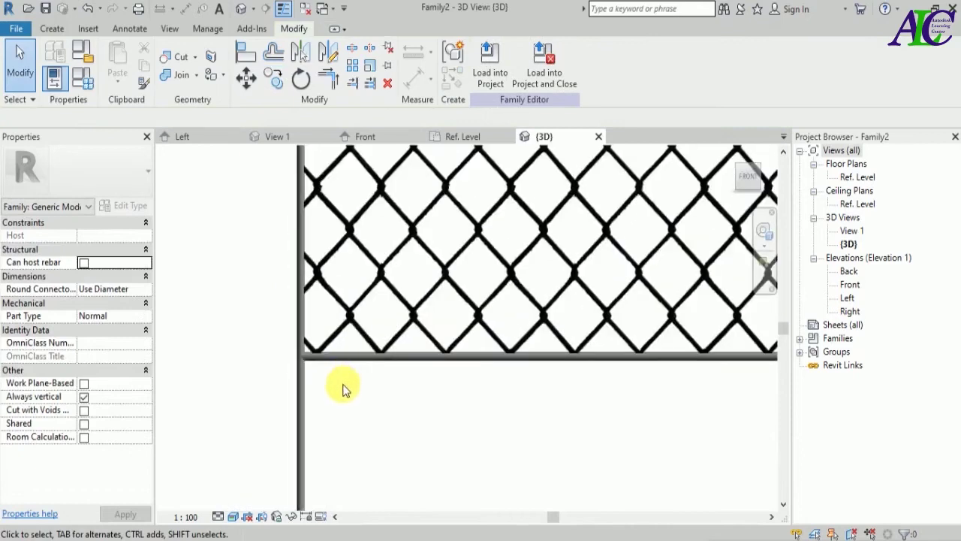
pyautogui.scroll(-3, 337, 387)
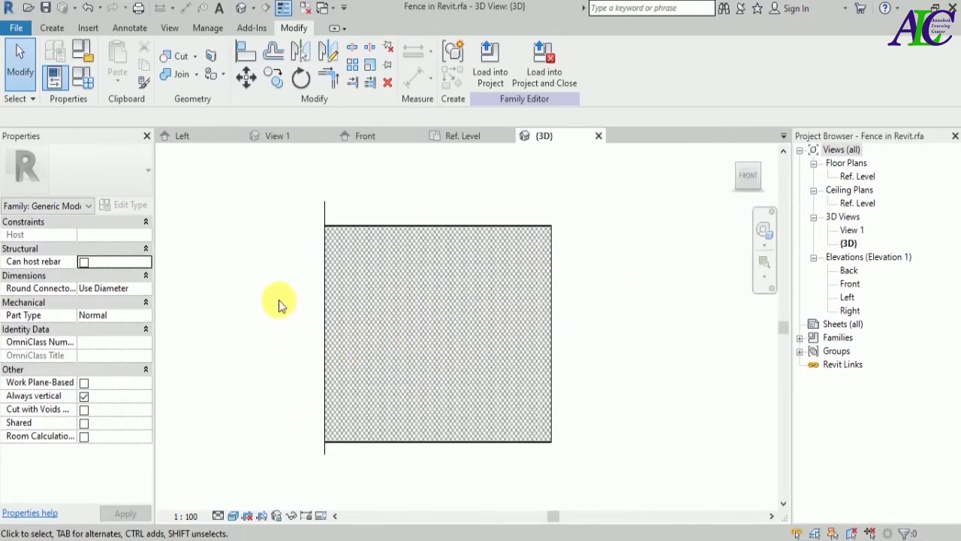
# - Start a new family and show the available template files as a list
pyautogui.click(17, 28)
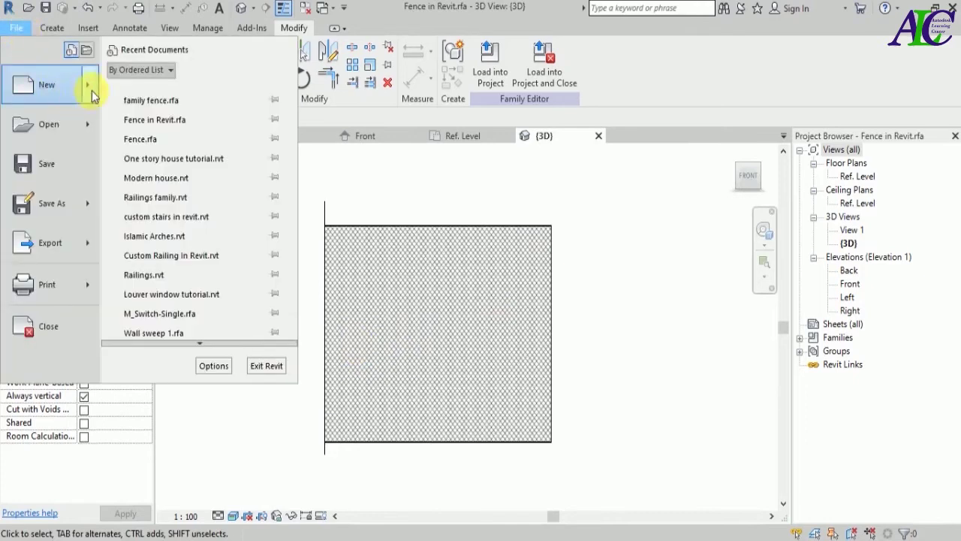
pyautogui.moveTo(91, 88)
pyautogui.click(154, 128)
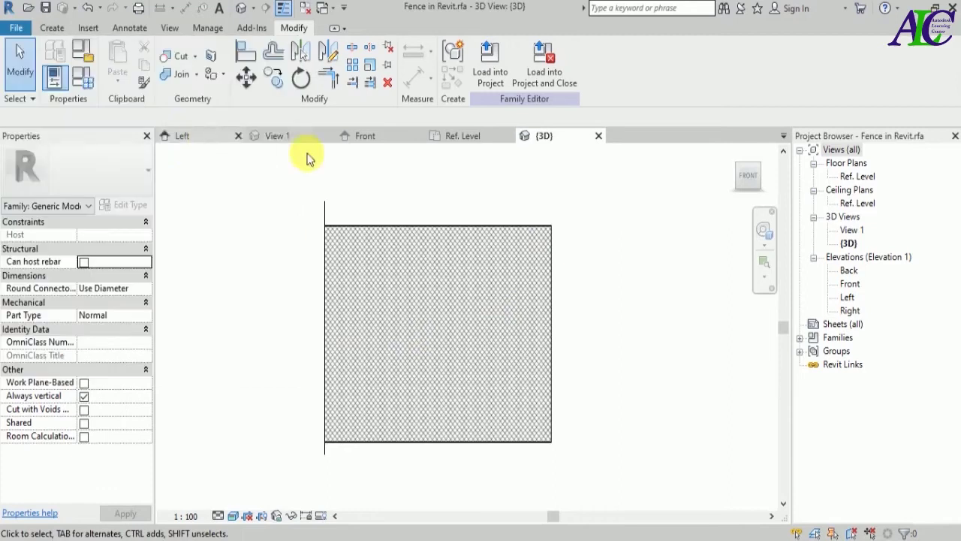
pyautogui.scroll(-10, 600, 330)
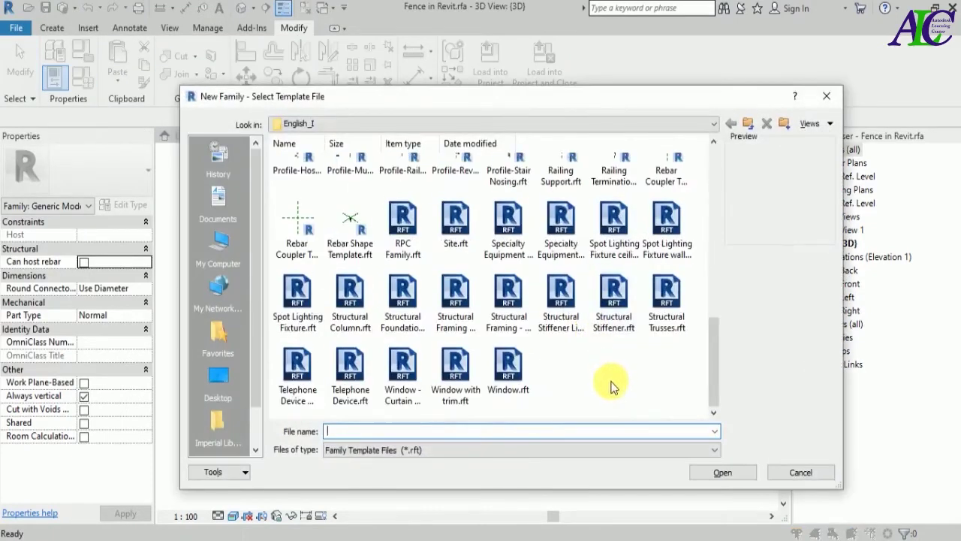
pyautogui.rightClick(615, 396)
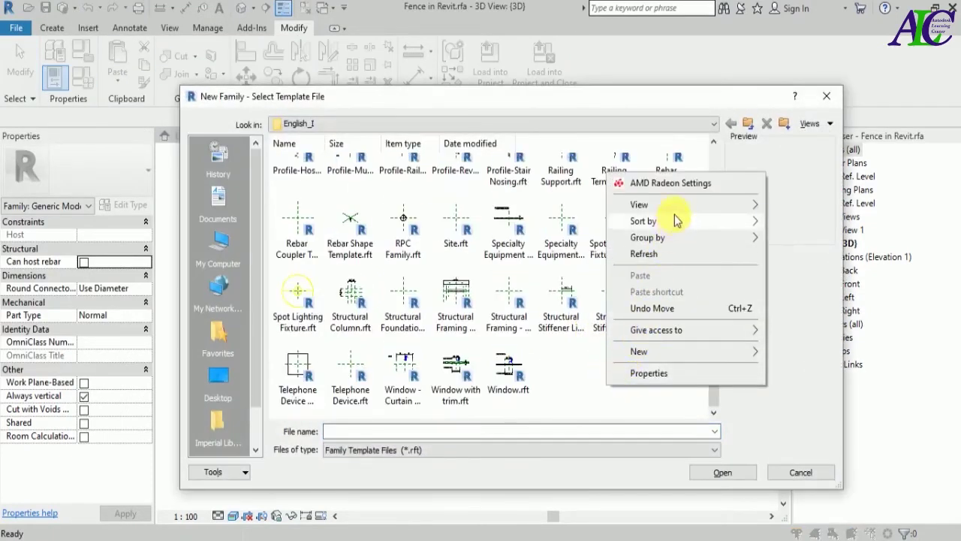
pyautogui.moveTo(705, 210)
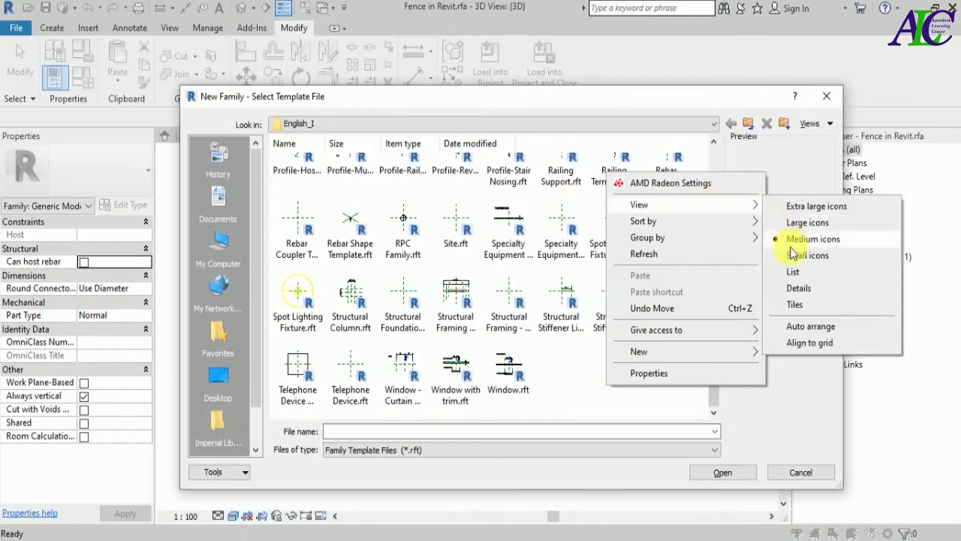
pyautogui.click(793, 271)
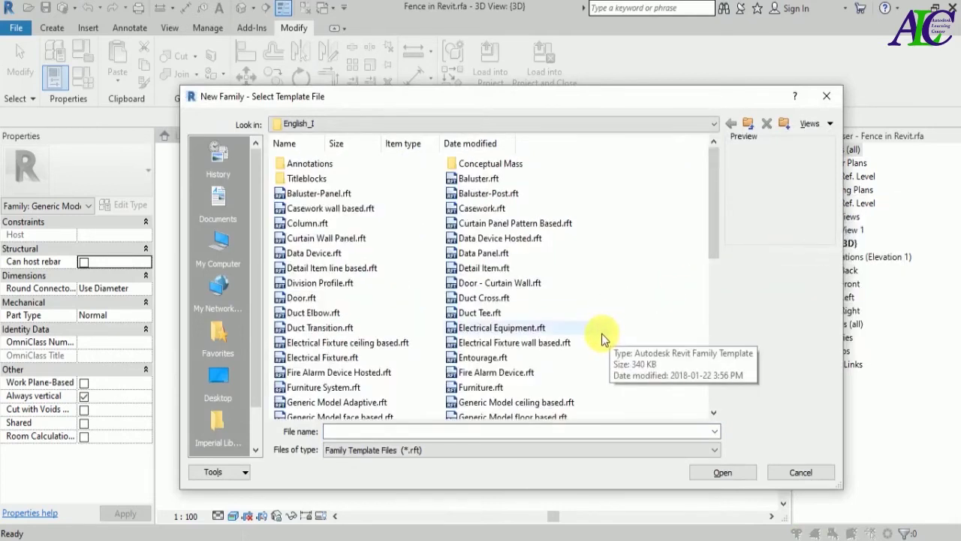
# - Create the new family from the Generic Model line based.rft template
pyautogui.scroll(-7, 370, 375)
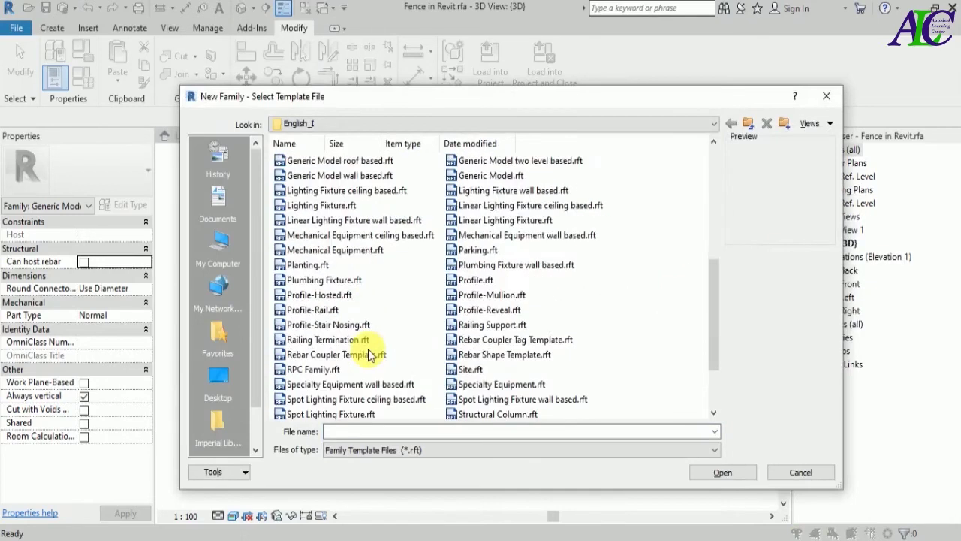
pyautogui.scroll(2, 368, 368)
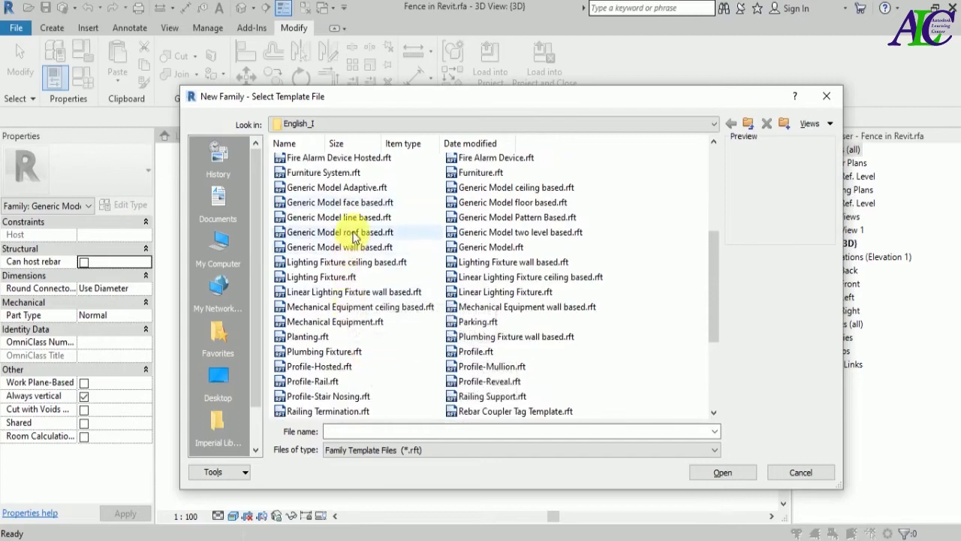
pyautogui.click(315, 218)
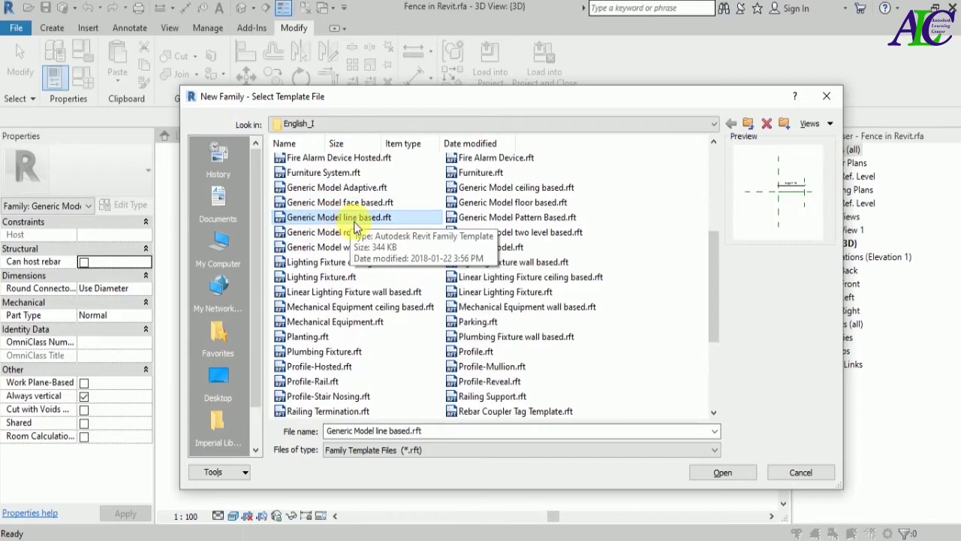
pyautogui.click(718, 474)
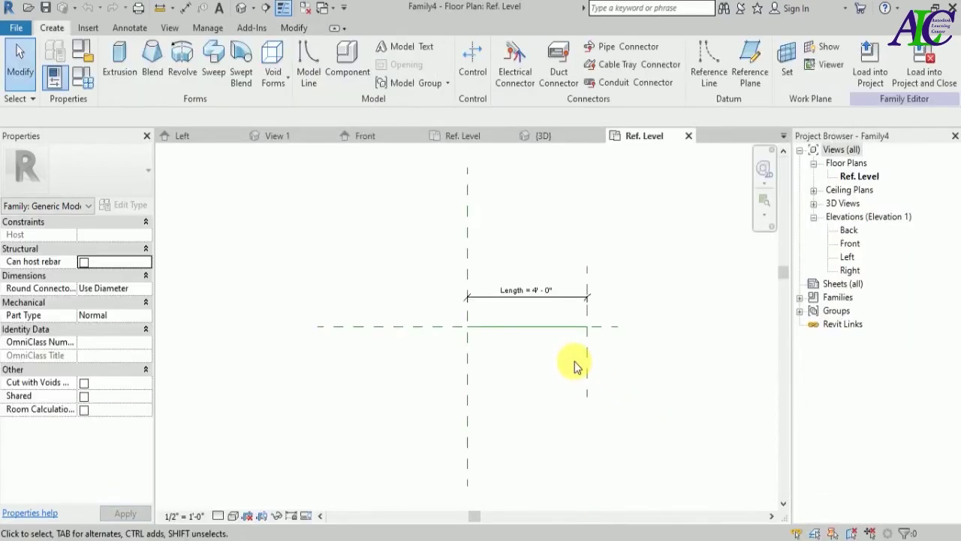
pyautogui.scroll(2, 531, 335)
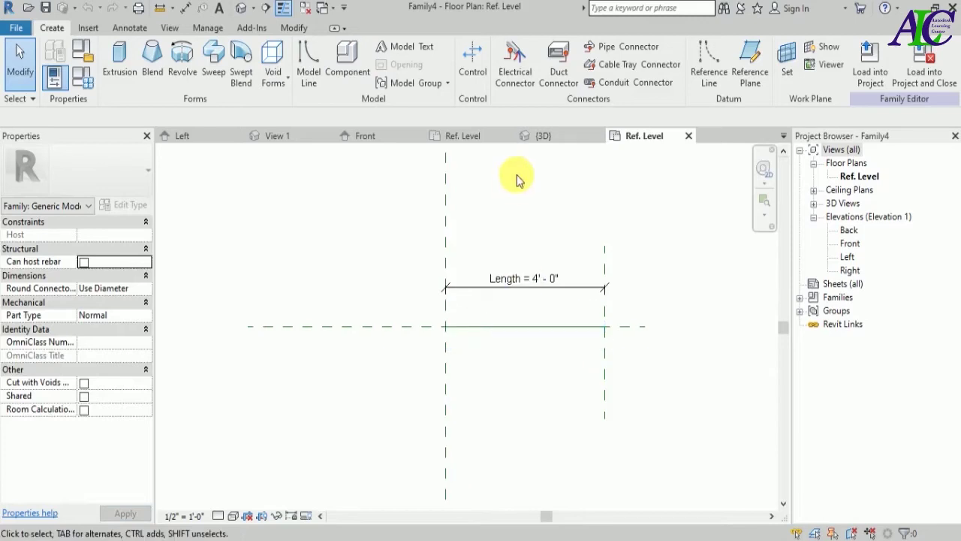
# - Load the Fence in Revit family into the new line-based family and place one instance on the horizontal centre reference plane
pyautogui.click(476, 136)
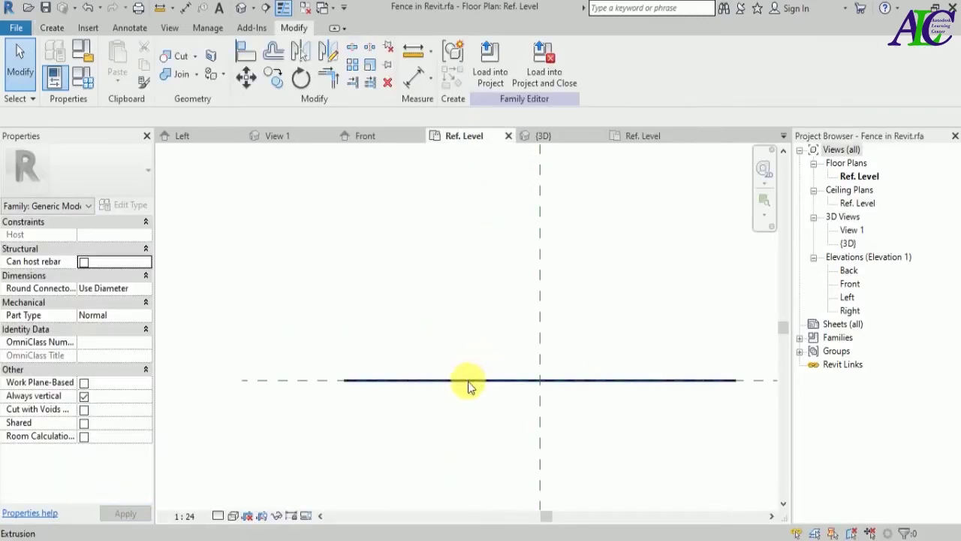
pyautogui.click(468, 384)
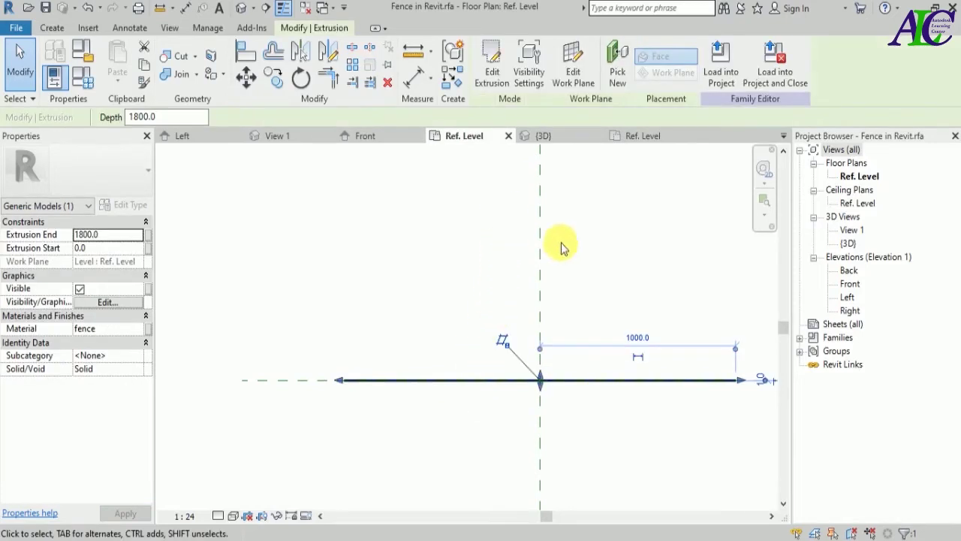
pyautogui.click(721, 64)
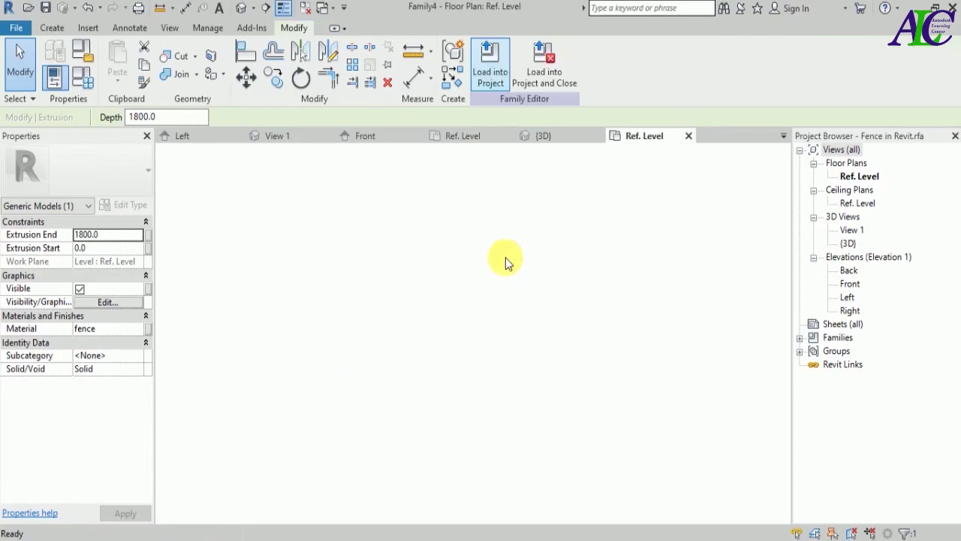
pyautogui.scroll(3, 558, 350)
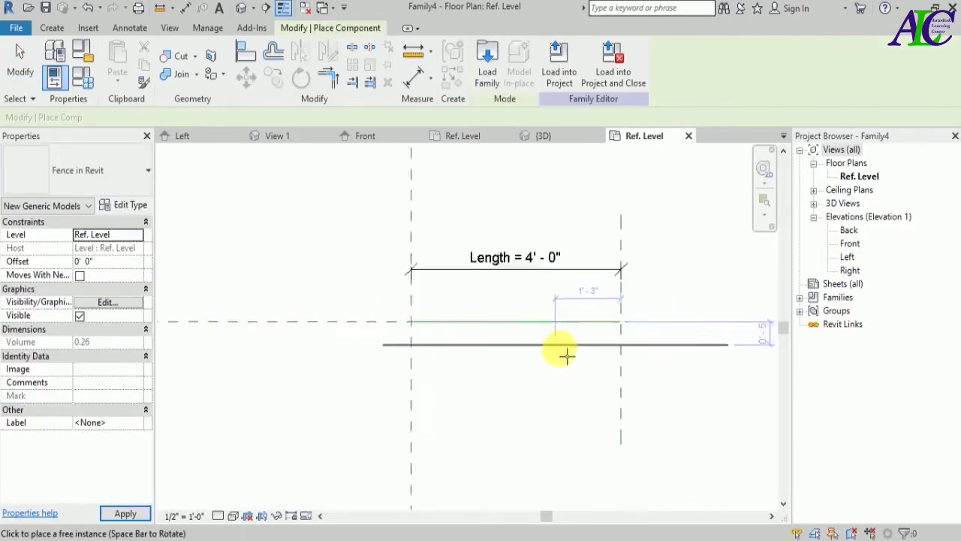
pyautogui.scroll(2, 588, 338)
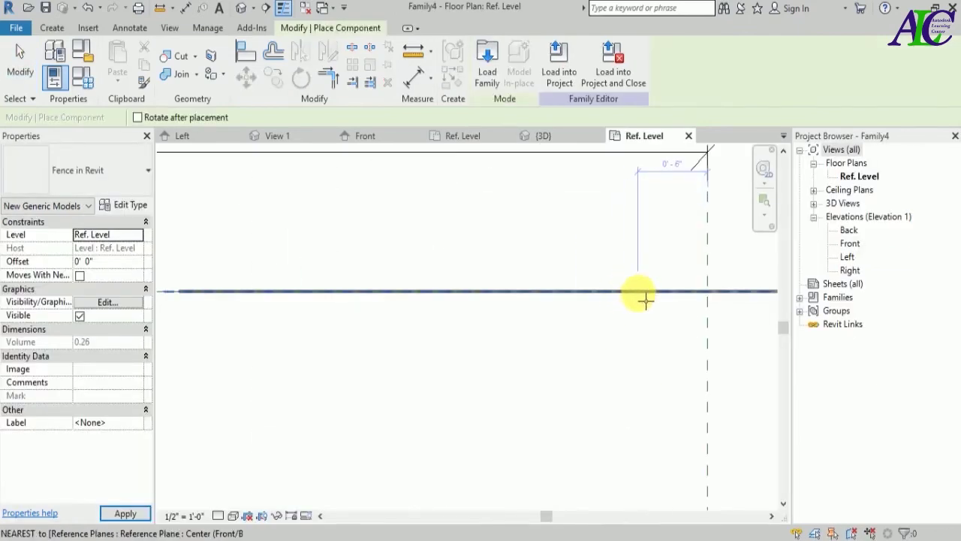
pyautogui.click(637, 292)
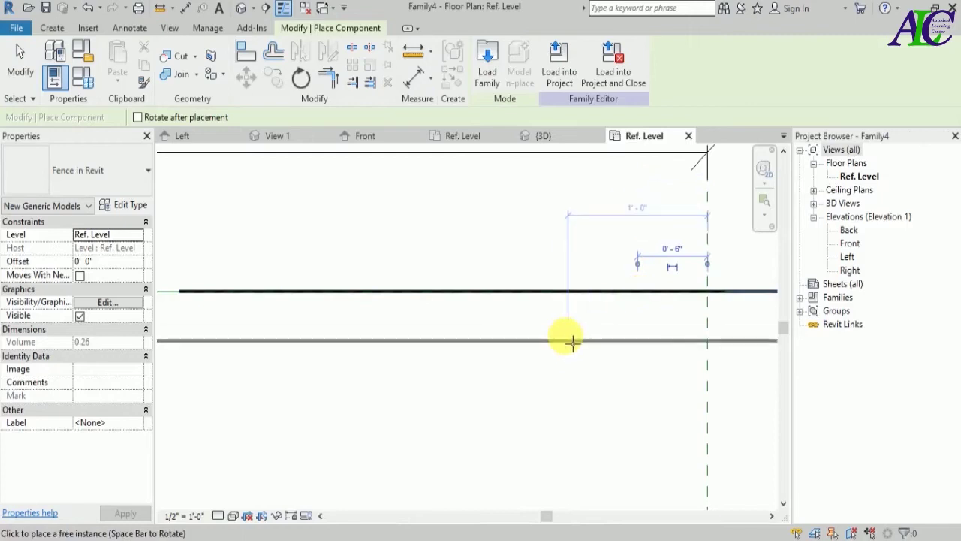
pyautogui.press('Escape')
# - Align the panel end at the fence's post with the left vertical reference plane in the Ref. Level plan
pyautogui.scroll(-5, 449, 372)
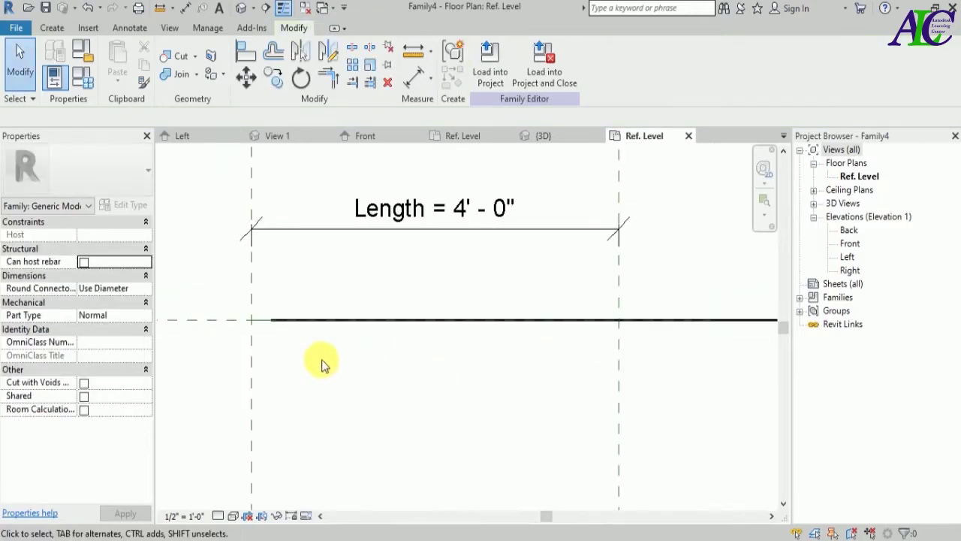
pyautogui.scroll(4, 253, 337)
pyautogui.scroll(4, 410, 331)
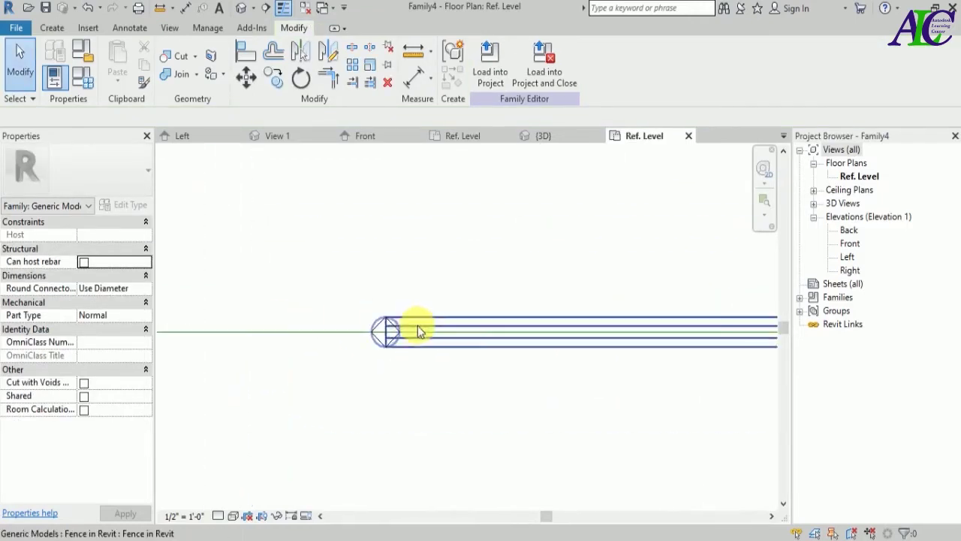
pyautogui.scroll(-3, 390, 361)
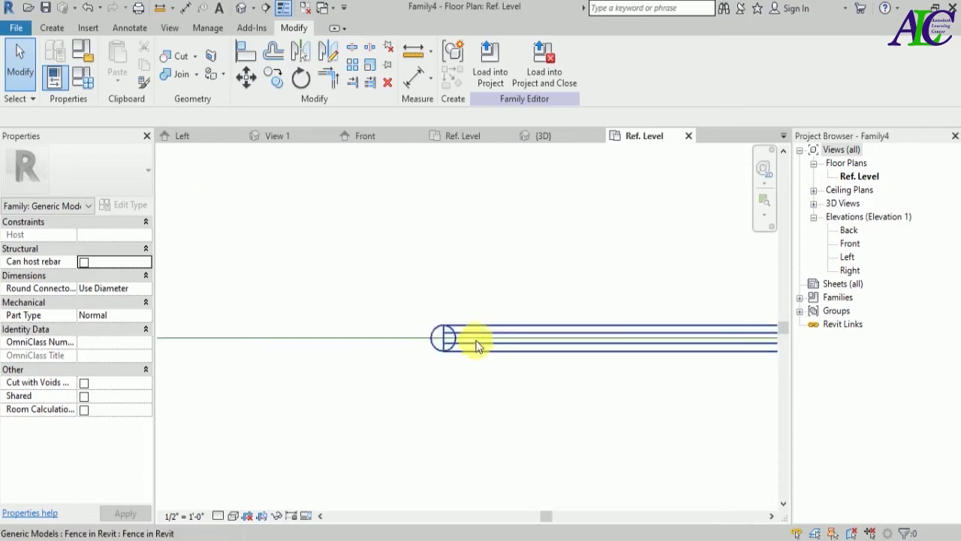
pyautogui.click(246, 53)
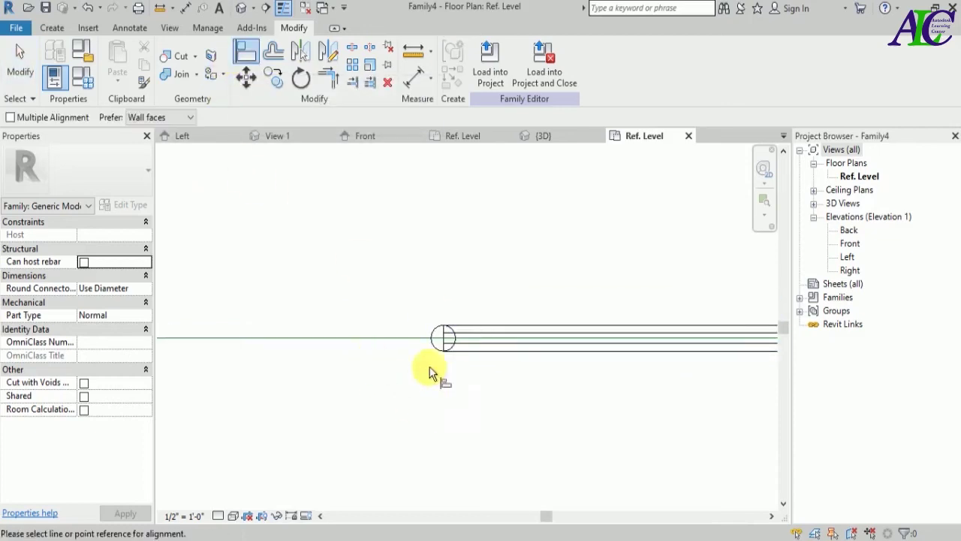
pyautogui.scroll(-3, 459, 409)
pyautogui.click(326, 314)
pyautogui.scroll(4, 461, 374)
pyautogui.click(489, 362)
pyautogui.scroll(-2, 443, 394)
pyautogui.scroll(-2, 443, 399)
pyautogui.scroll(4, 294, 413)
pyautogui.scroll(3, 306, 373)
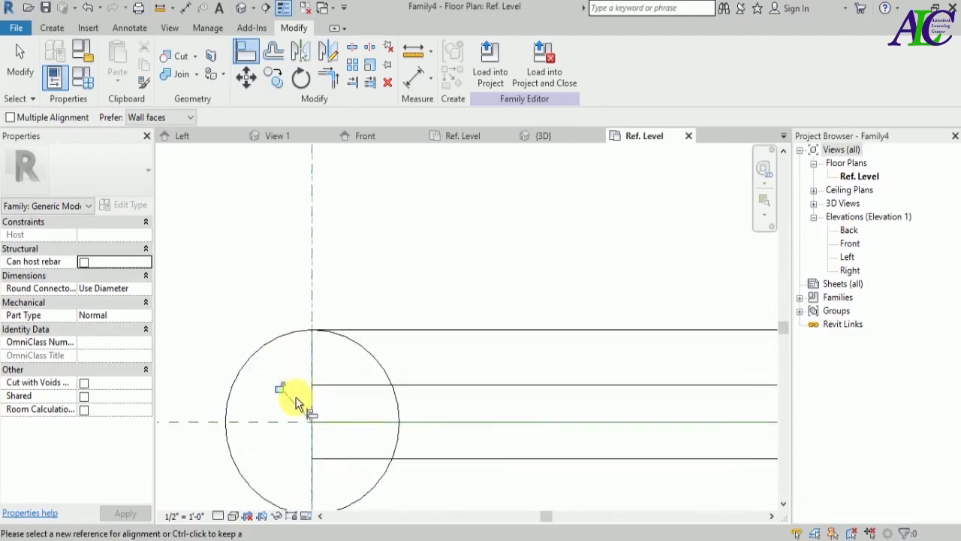
# - Lock the fence's post-end alignment, and align and lock the fence's centreline to the horizontal centre reference plane
pyautogui.scroll(-2, 371, 356)
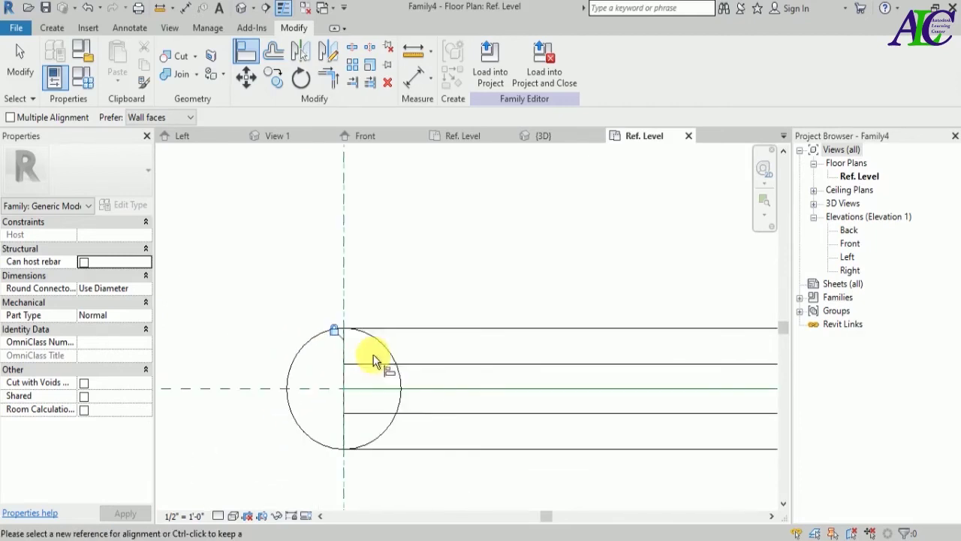
pyautogui.scroll(1, 367, 404)
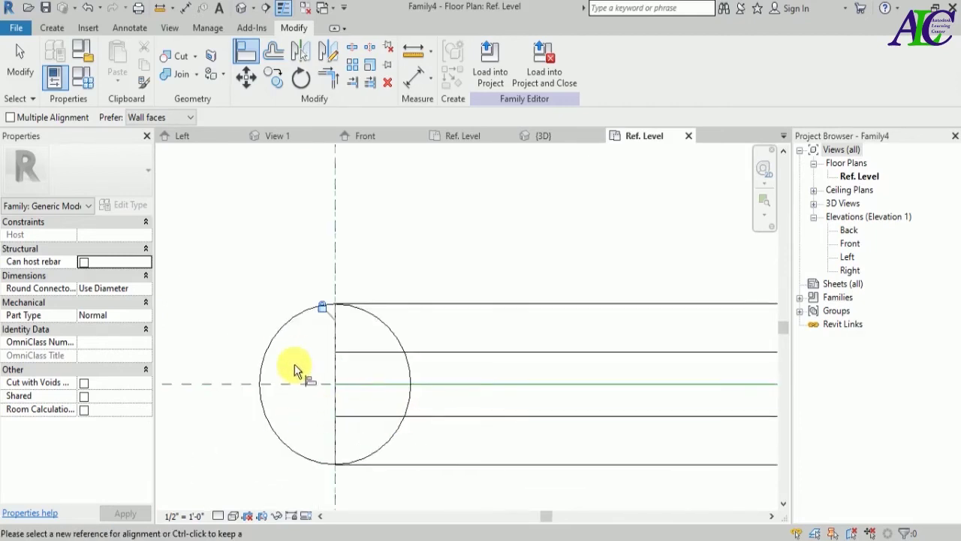
pyautogui.click(216, 384)
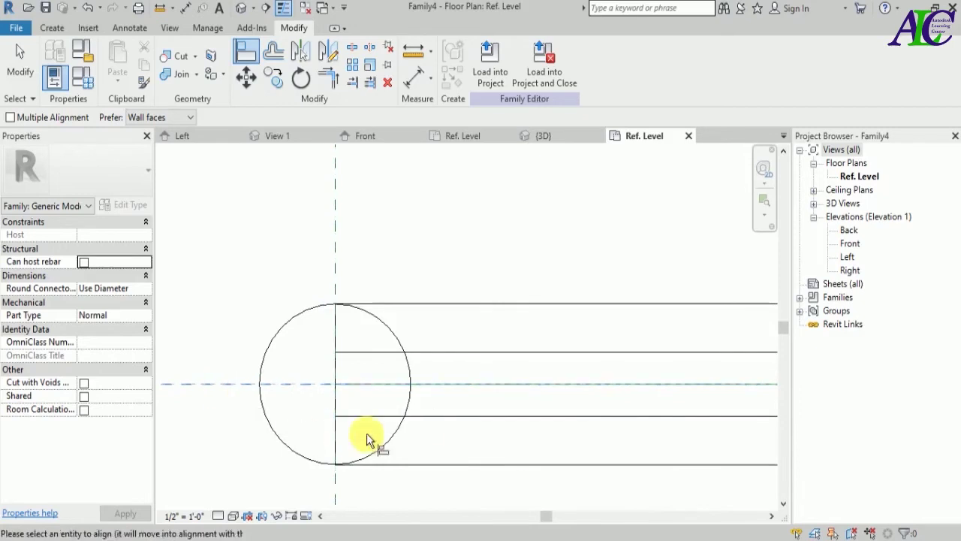
pyautogui.click(431, 386)
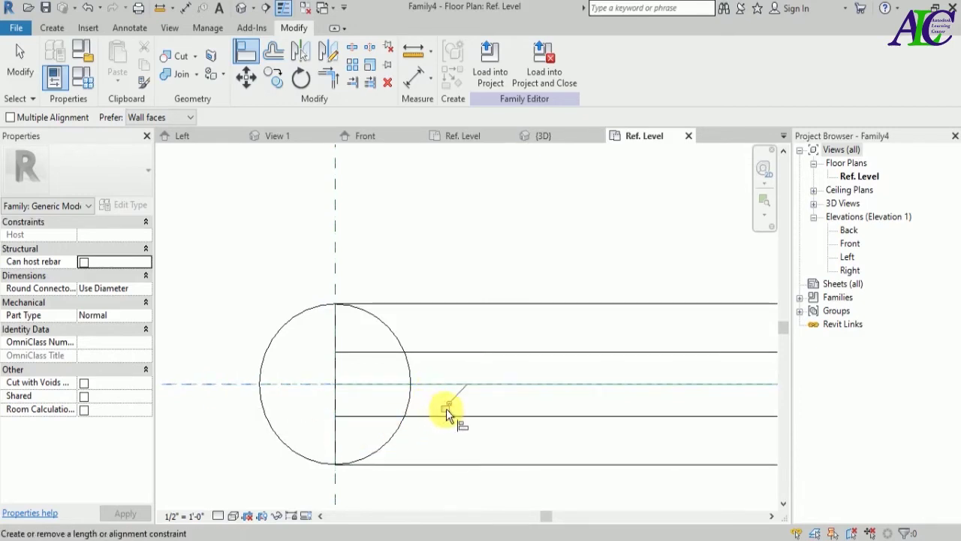
pyautogui.scroll(-5, 376, 387)
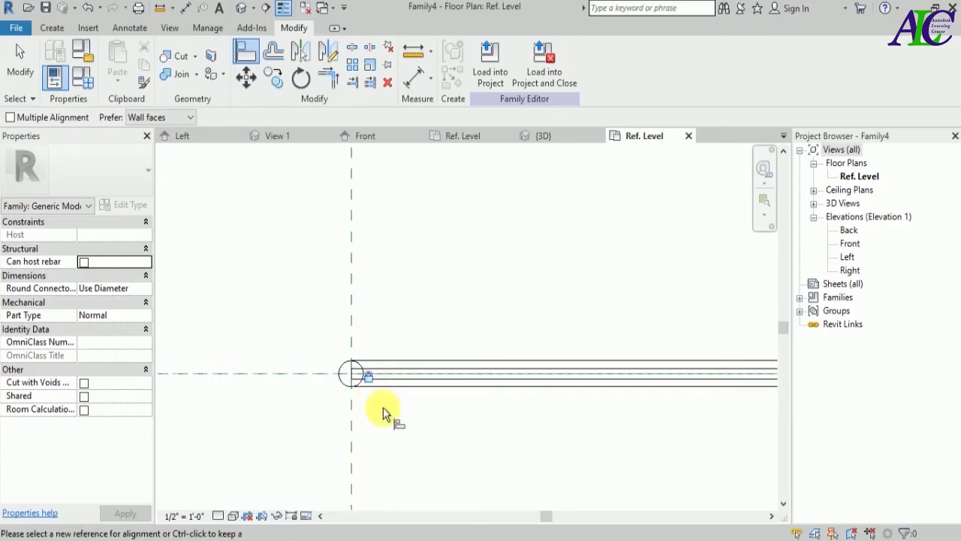
pyautogui.scroll(-5, 308, 388)
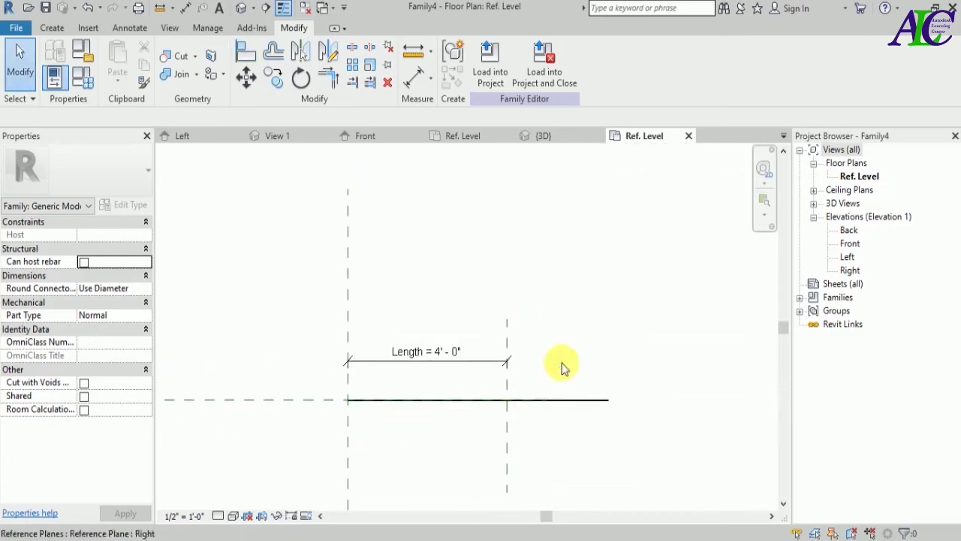
# - Set the family's length units to millimetres
pyautogui.press('u')
pyautogui.press('n')
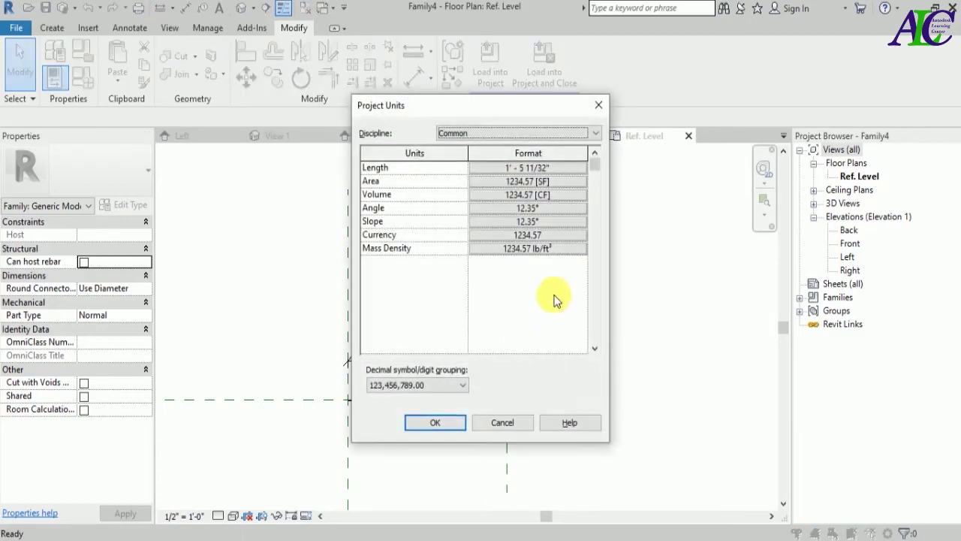
pyautogui.click(560, 166)
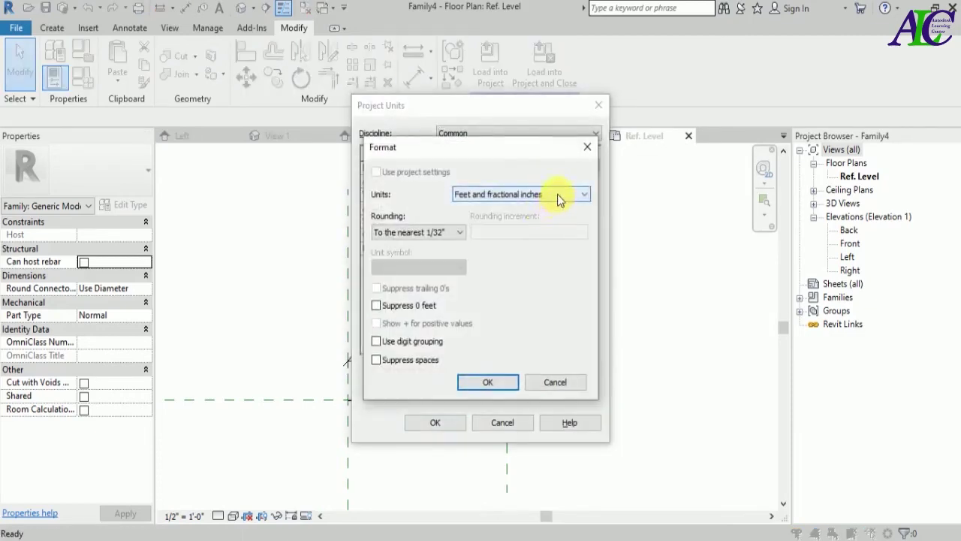
pyautogui.click(557, 194)
pyautogui.click(524, 273)
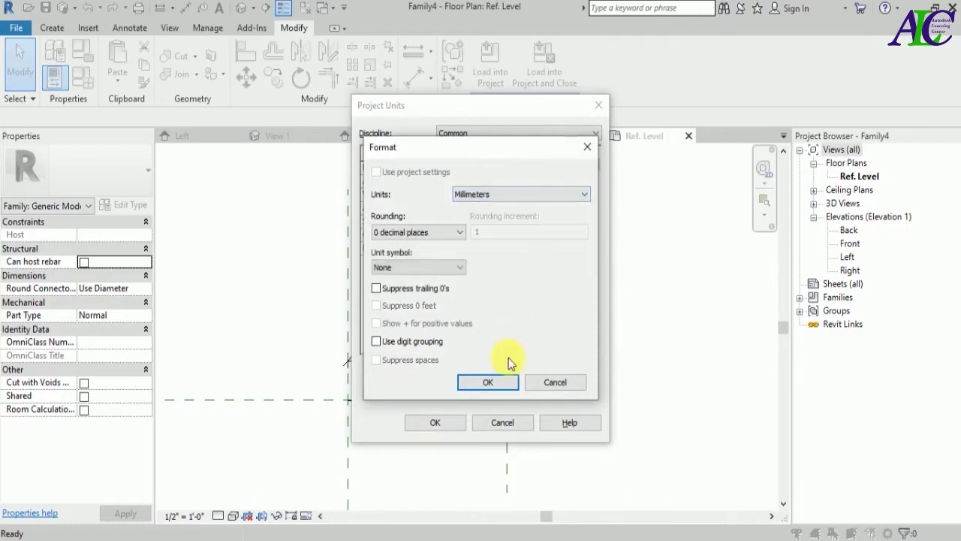
pyautogui.click(492, 382)
pyautogui.click(451, 422)
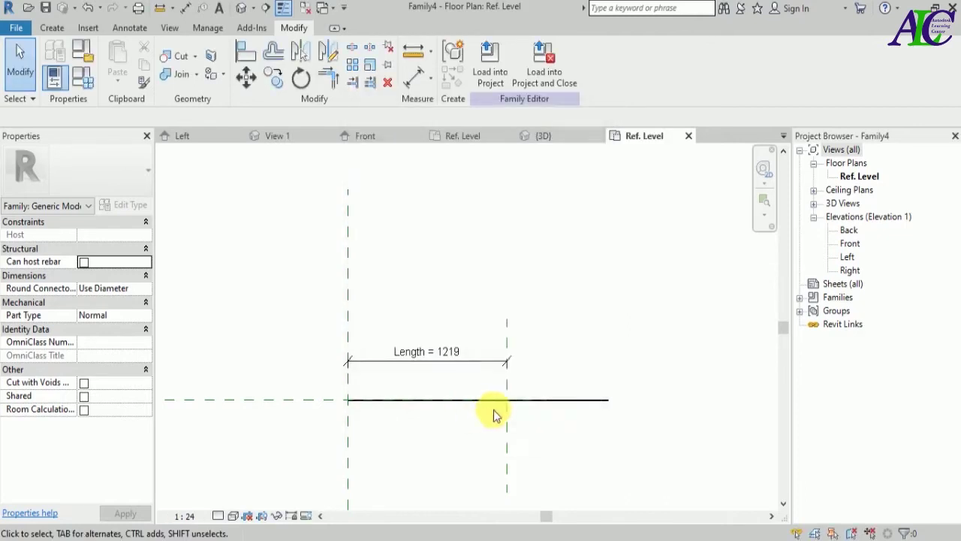
# - Move the Right reference plane outward well past the fence's end, extending the Length dimension to about 5900 mm
pyautogui.scroll(1, 540, 415)
pyautogui.scroll(-2, 427, 380)
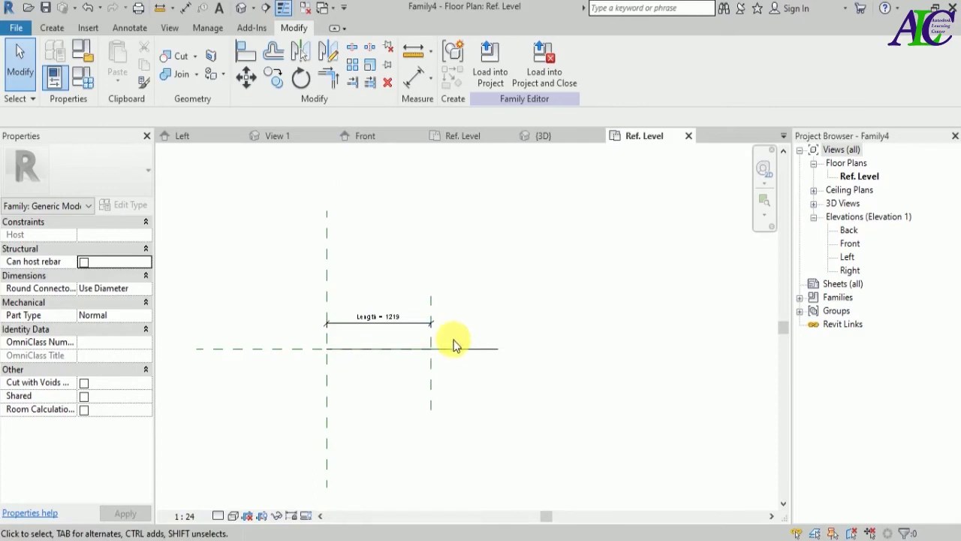
pyautogui.scroll(1, 429, 335)
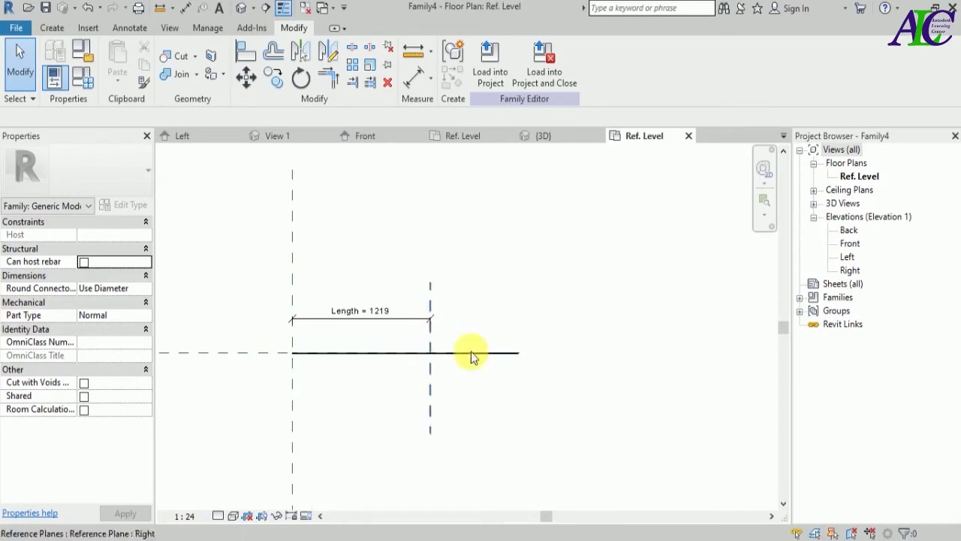
pyautogui.scroll(1, 438, 342)
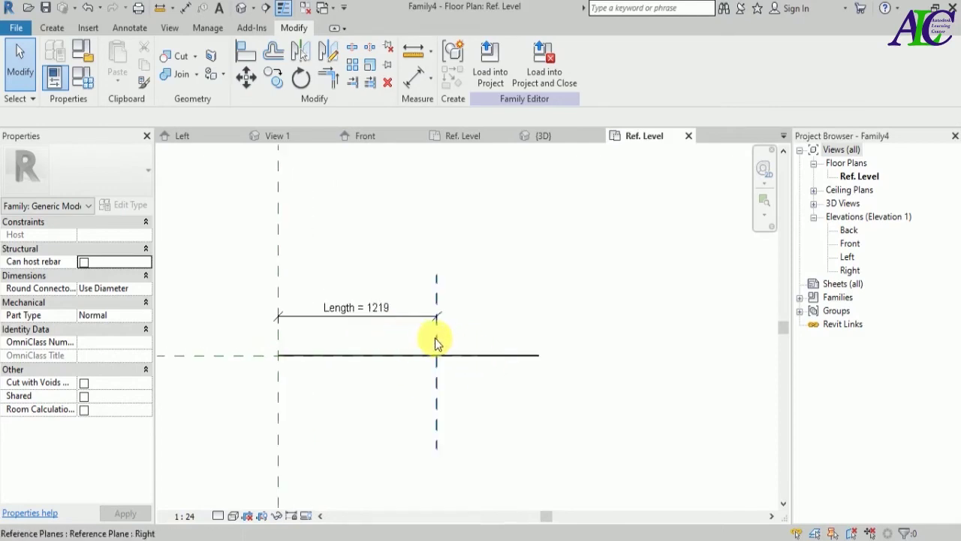
pyautogui.click(439, 339)
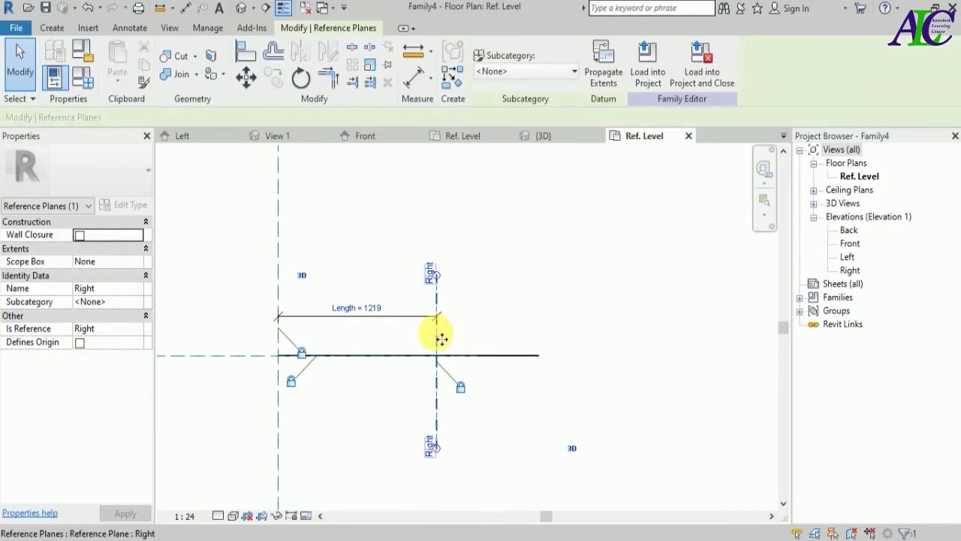
pyautogui.moveTo(441, 338); pyautogui.dragTo(738, 317)
pyautogui.scroll(-2, 444, 343)
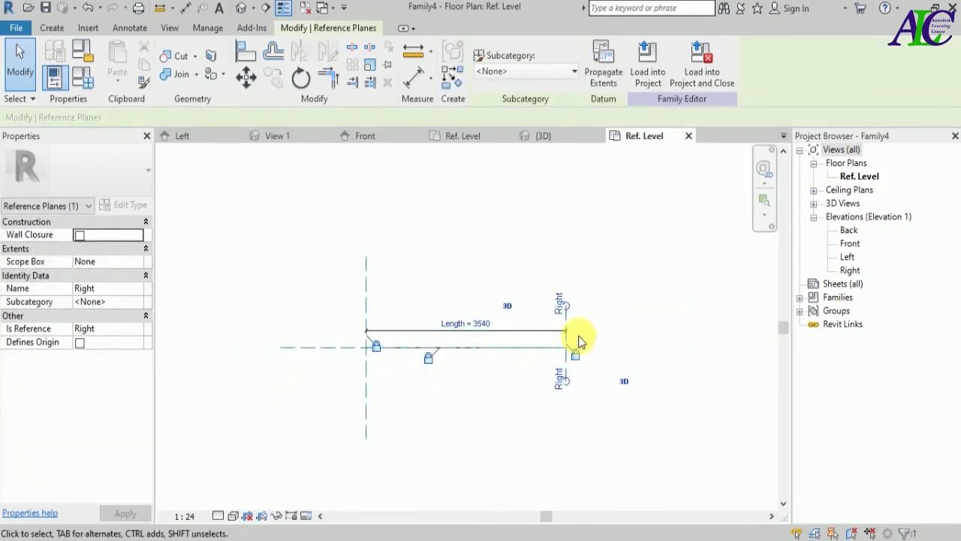
pyautogui.scroll(-2, 365, 369)
pyautogui.scroll(3, 512, 341)
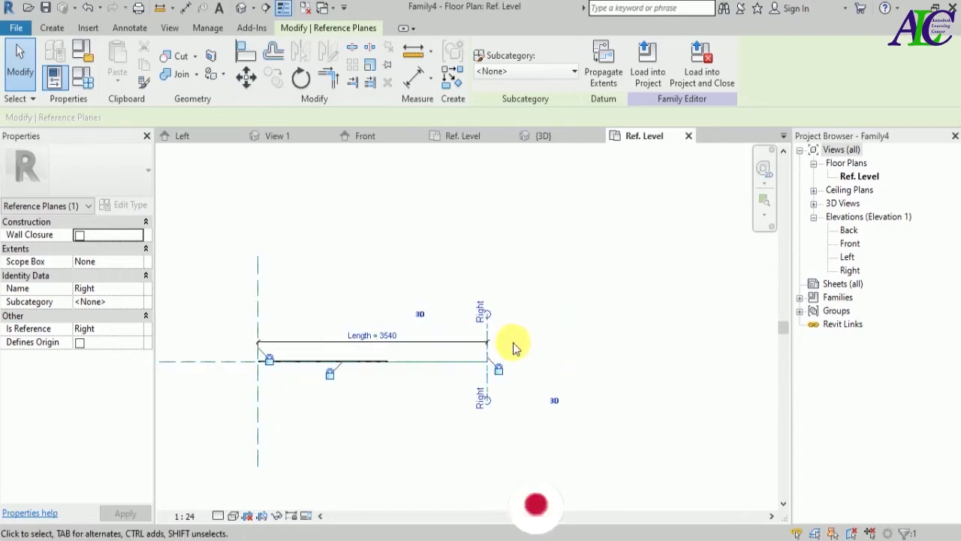
pyautogui.scroll(2, 549, 347)
pyautogui.moveTo(435, 366); pyautogui.dragTo(740, 350)
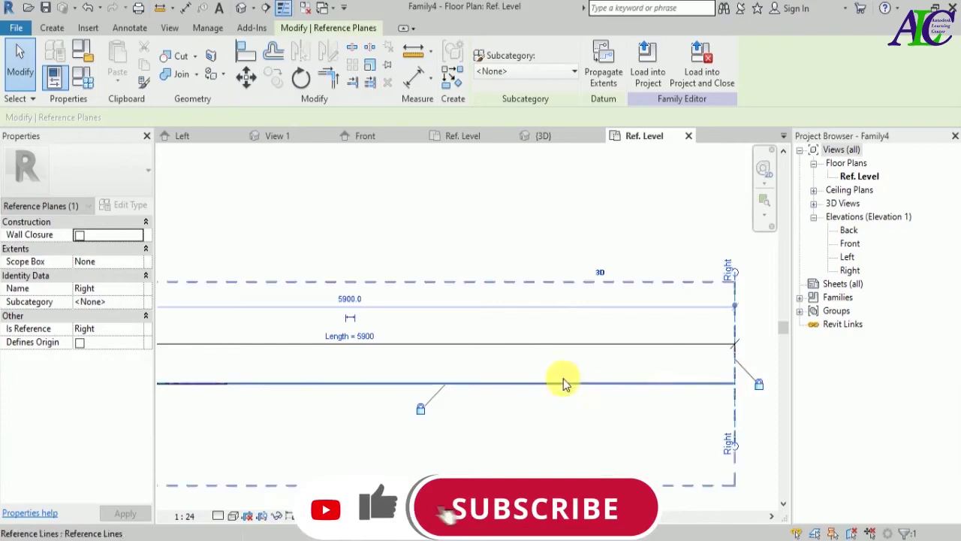
pyautogui.scroll(-2, 556, 391)
pyautogui.press('Escape')
# - Array the fence as a grouped linear array of 2, with the last member's far end on the Right reference plane
pyautogui.scroll(2, 361, 404)
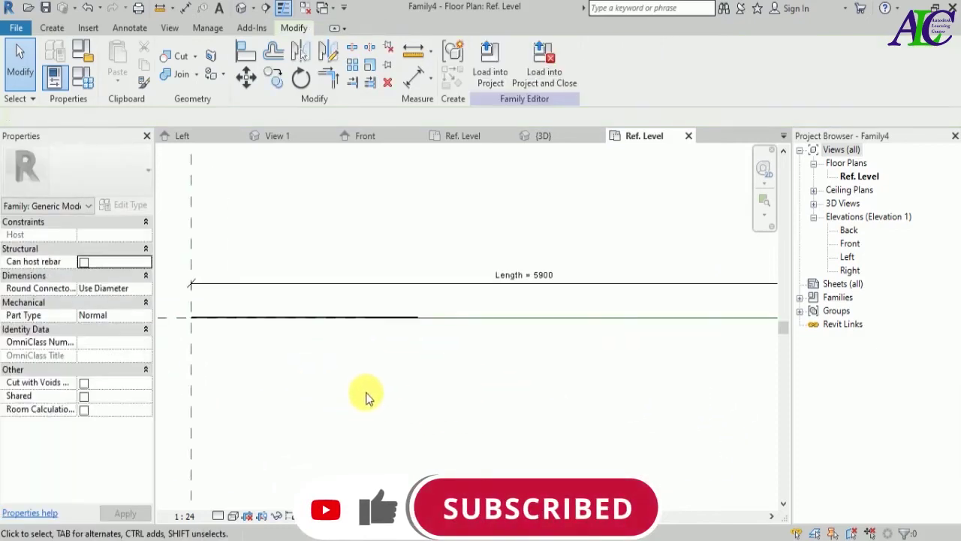
pyautogui.scroll(1, 347, 400)
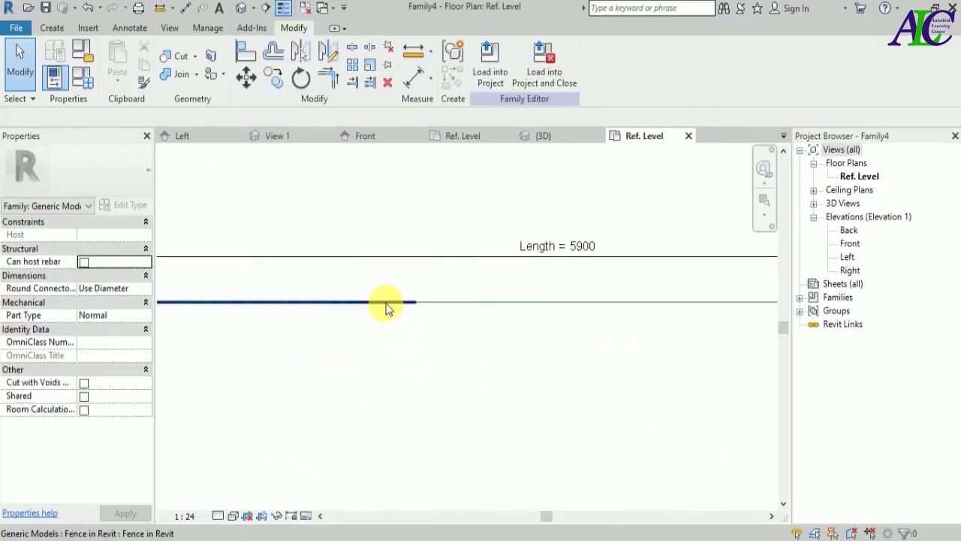
pyautogui.click(387, 304)
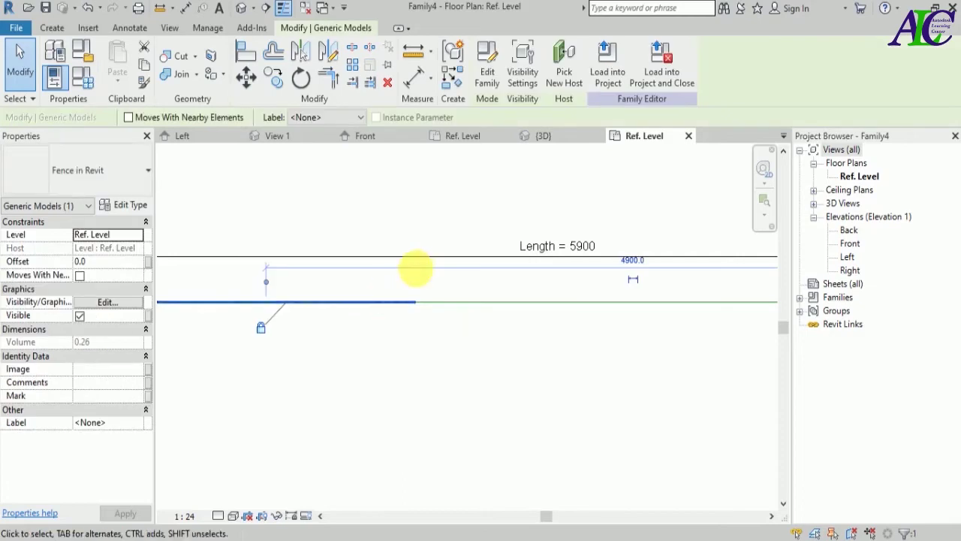
pyautogui.click(353, 69)
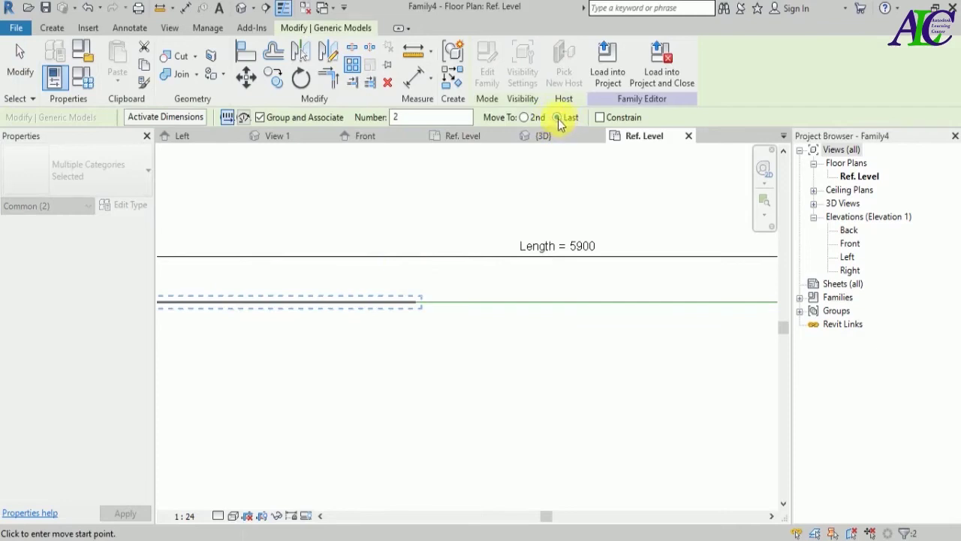
pyautogui.scroll(2, 420, 304)
pyautogui.scroll(3, 405, 297)
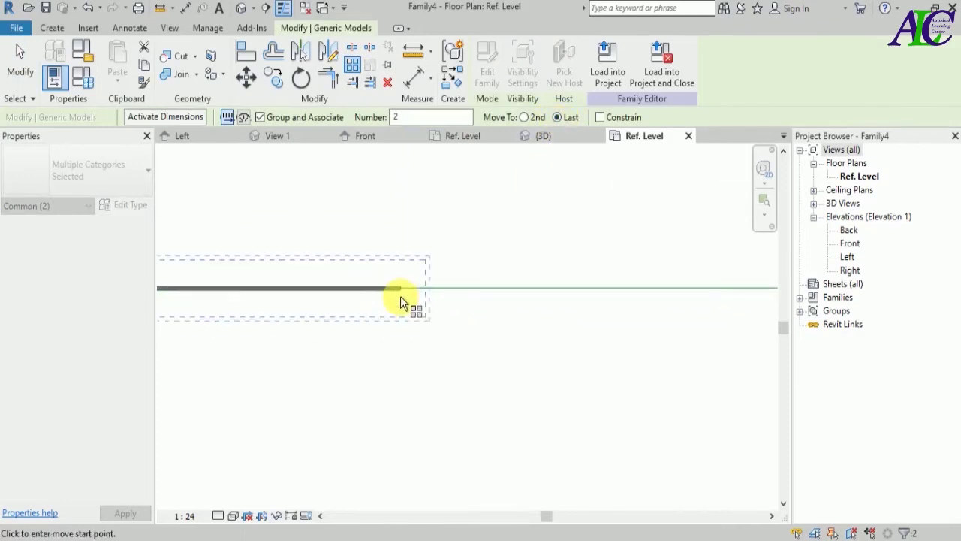
pyautogui.click(388, 268)
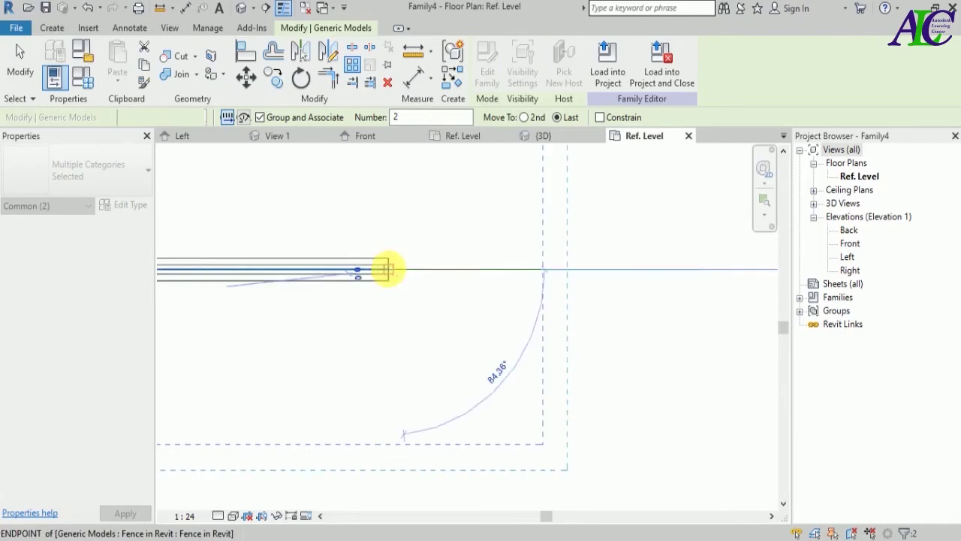
pyautogui.scroll(2, 338, 326)
pyautogui.scroll(-3, 391, 330)
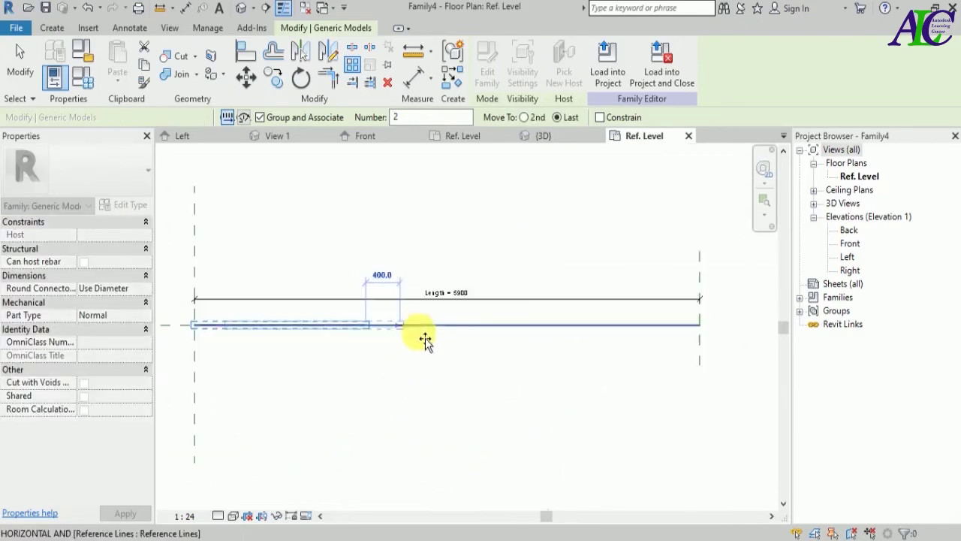
pyautogui.scroll(4, 699, 332)
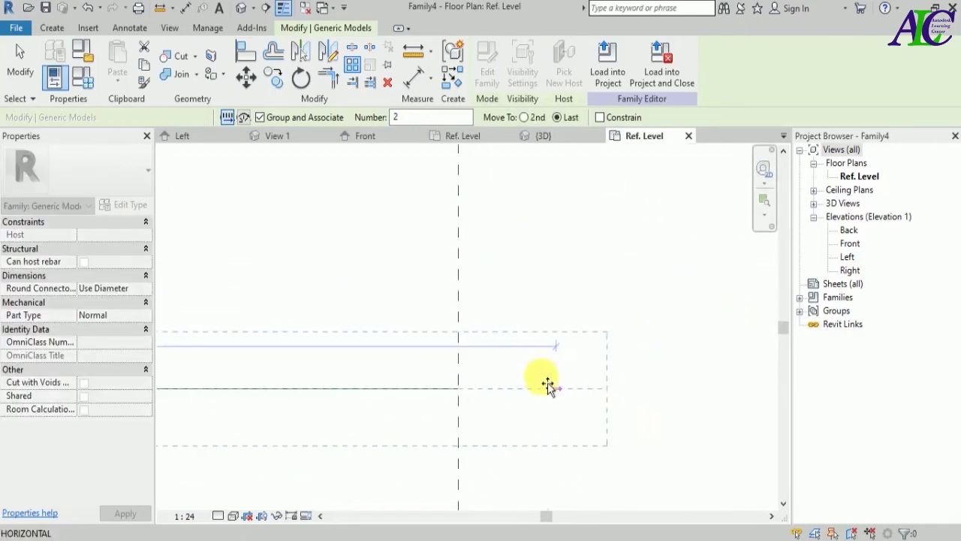
pyautogui.click(459, 389)
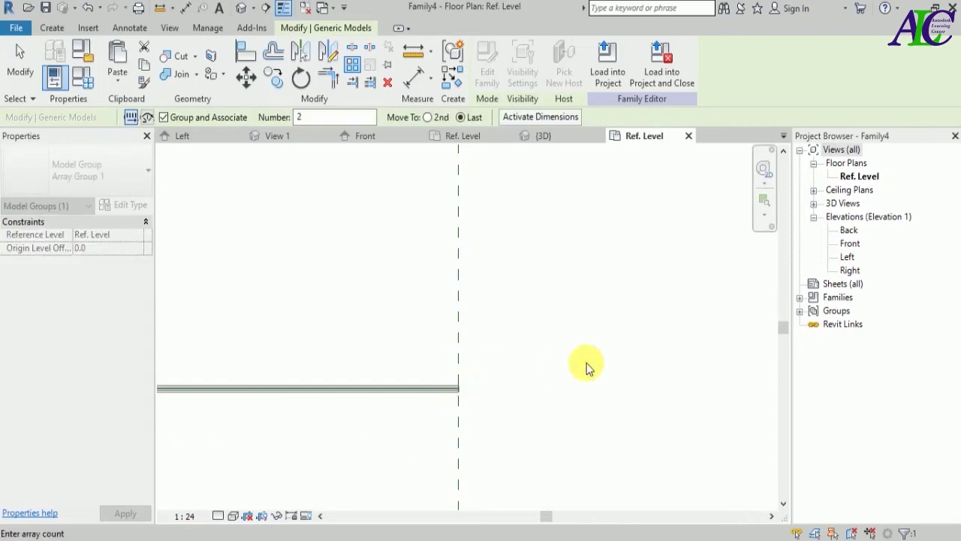
pyautogui.press('Escape')
pyautogui.press('Escape')
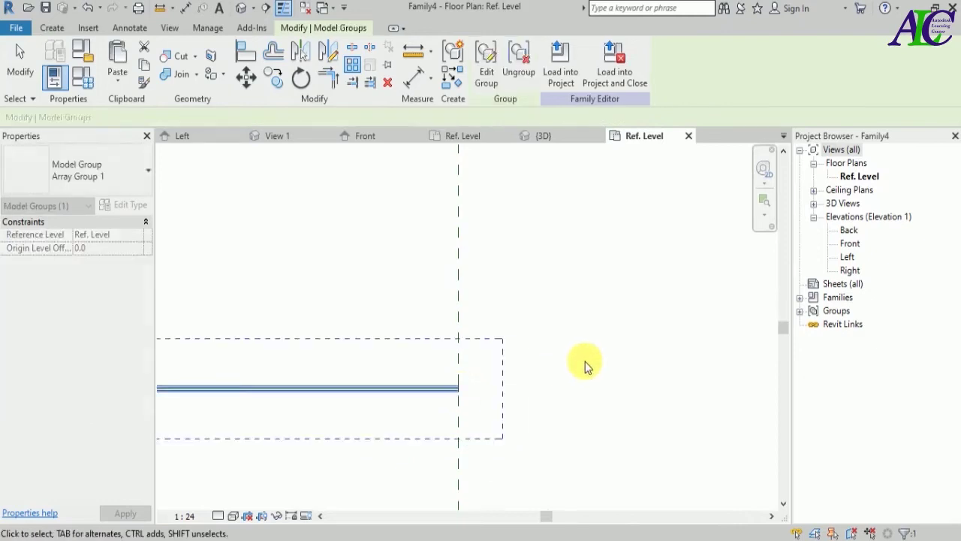
# - Align the far end of the last arrayed fence to the Right reference plane and lock the alignment
pyautogui.scroll(3, 500, 386)
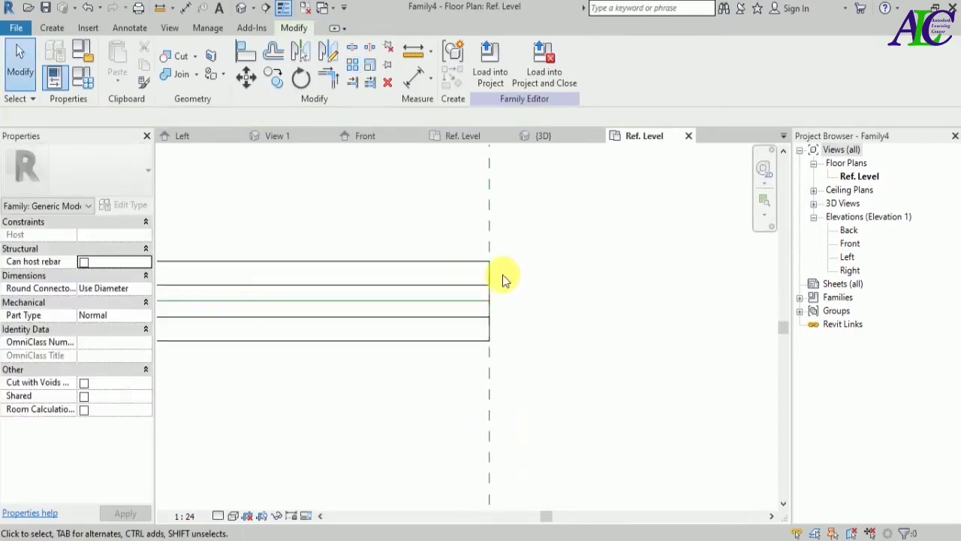
pyautogui.scroll(1, 501, 274)
pyautogui.click(248, 58)
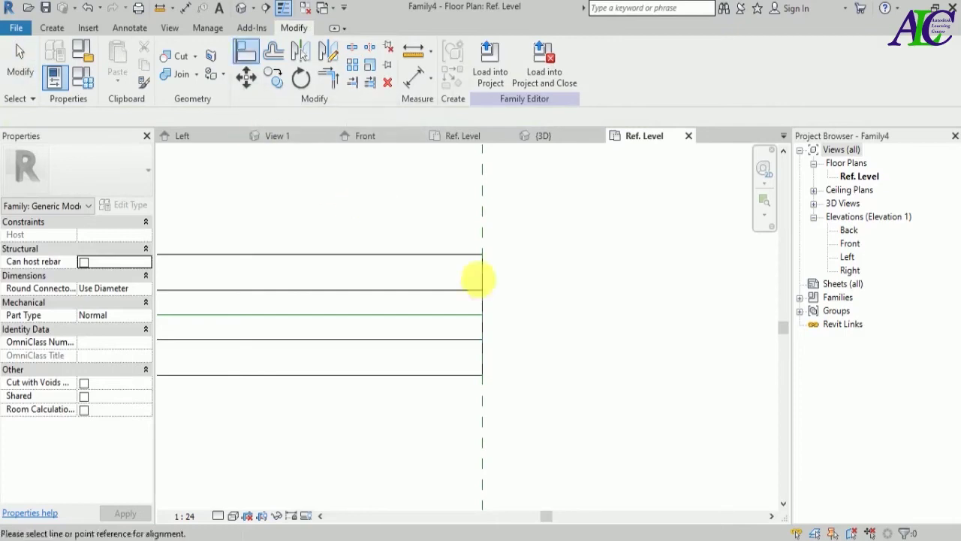
pyautogui.click(484, 218)
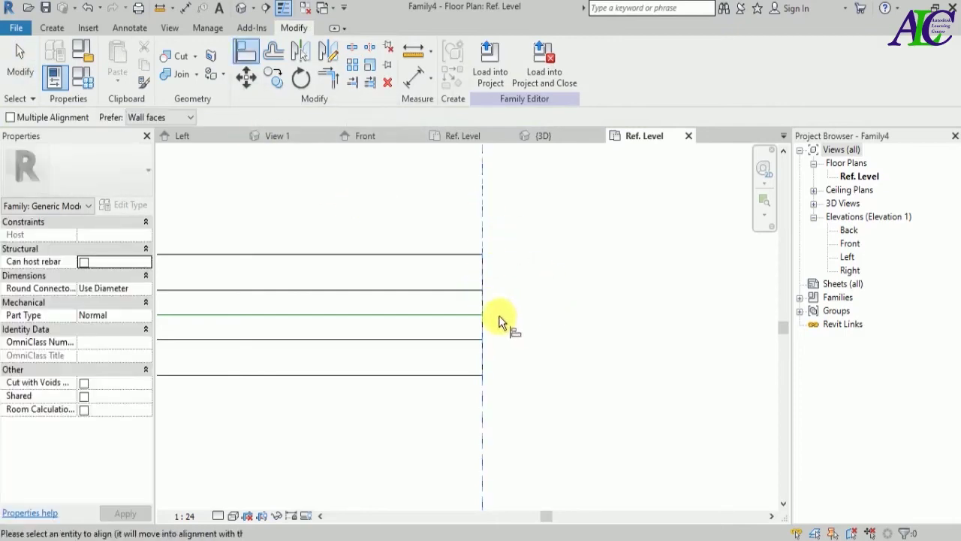
pyautogui.click(484, 307)
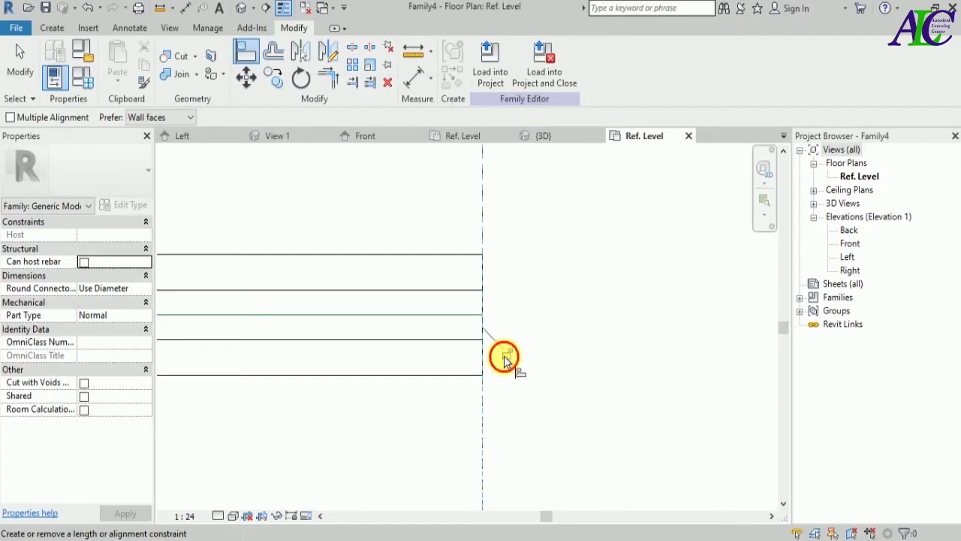
pyautogui.scroll(-4, 558, 360)
pyautogui.scroll(-3, 644, 365)
pyautogui.scroll(-2, 616, 382)
# - Measure the length of the first fence member from the Left reference plane to its far end
pyautogui.scroll(2, 437, 413)
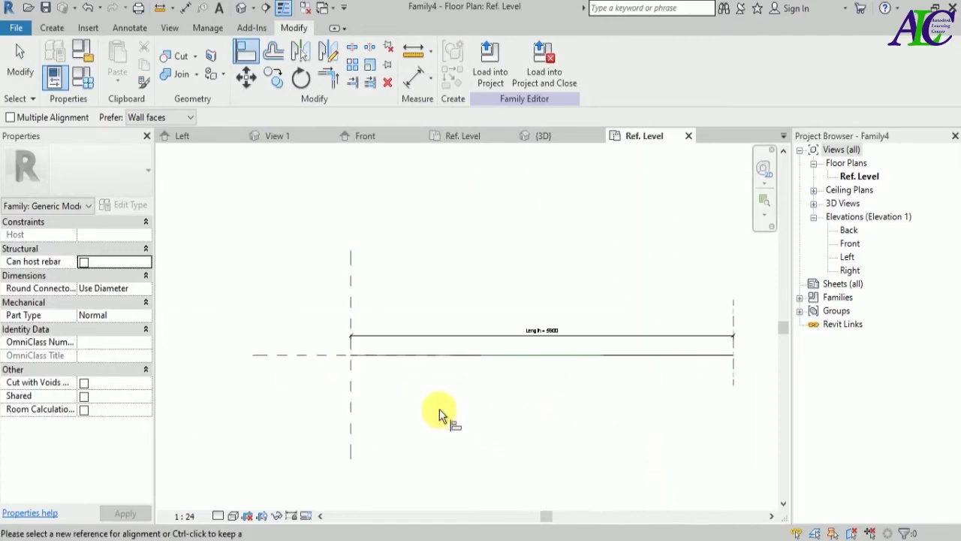
pyautogui.scroll(4, 368, 359)
pyautogui.click(413, 51)
pyautogui.scroll(5, 290, 356)
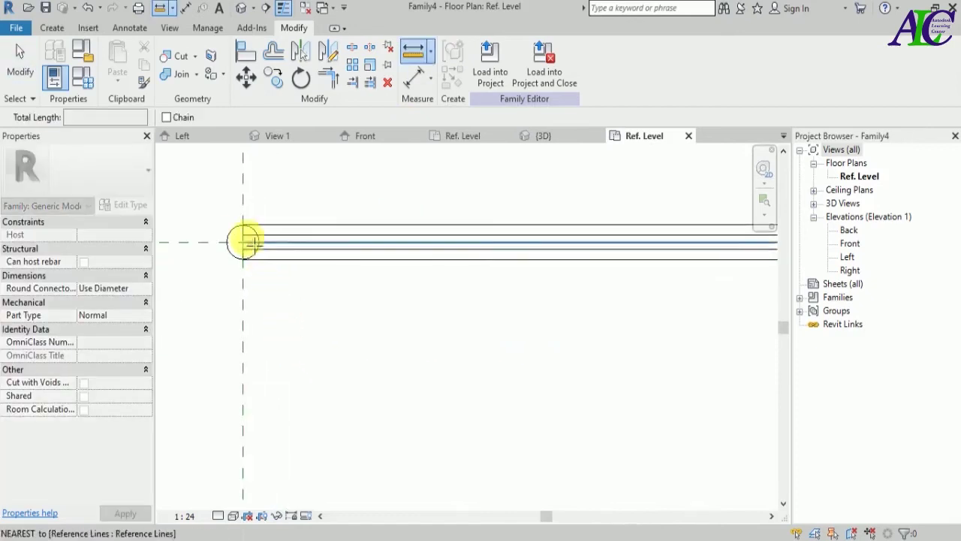
pyautogui.click(247, 225)
pyautogui.scroll(-4, 286, 330)
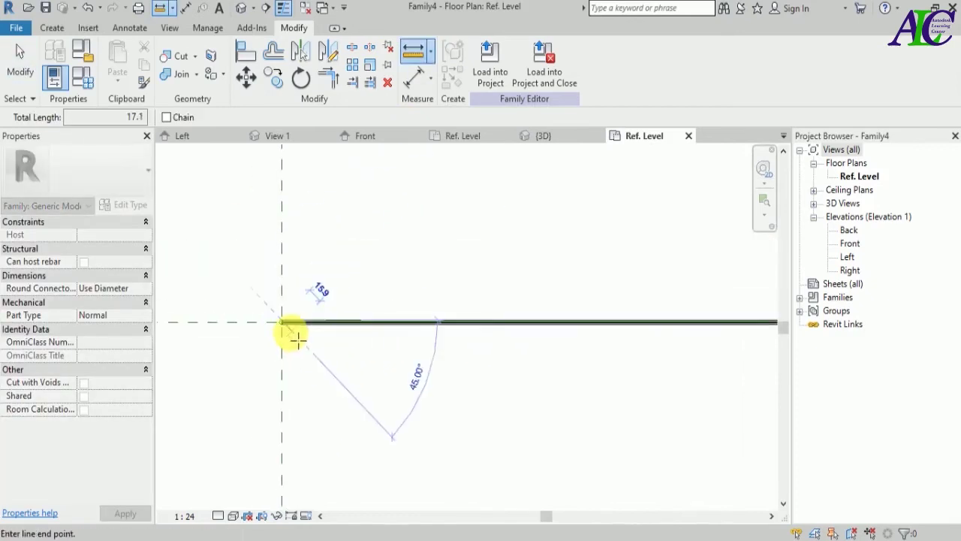
pyautogui.scroll(5, 307, 333)
pyautogui.scroll(-3, 376, 300)
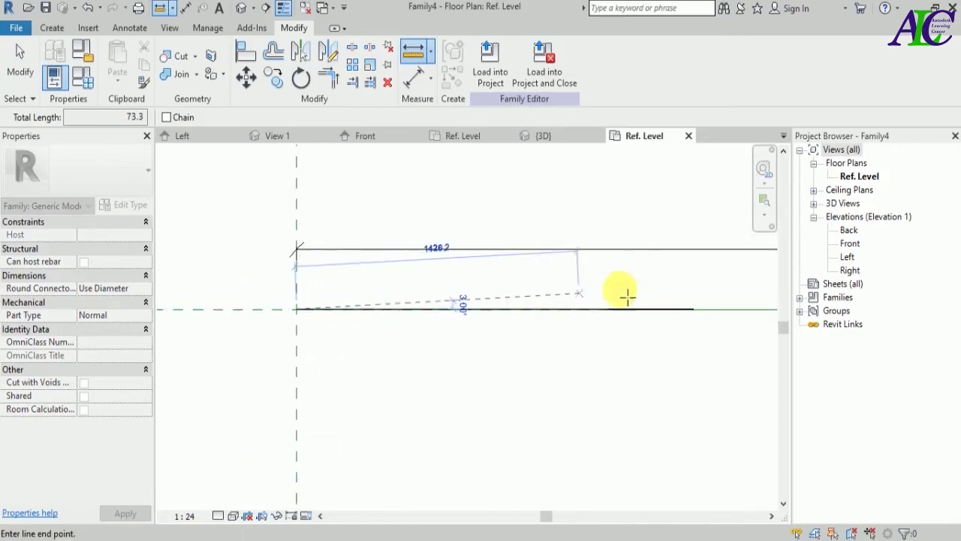
pyautogui.scroll(3, 697, 307)
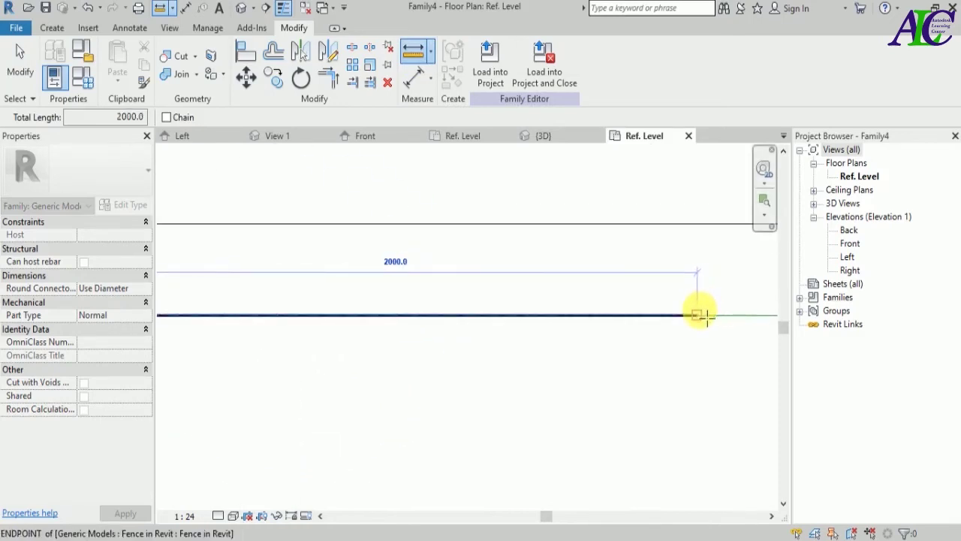
pyautogui.scroll(1, 697, 315)
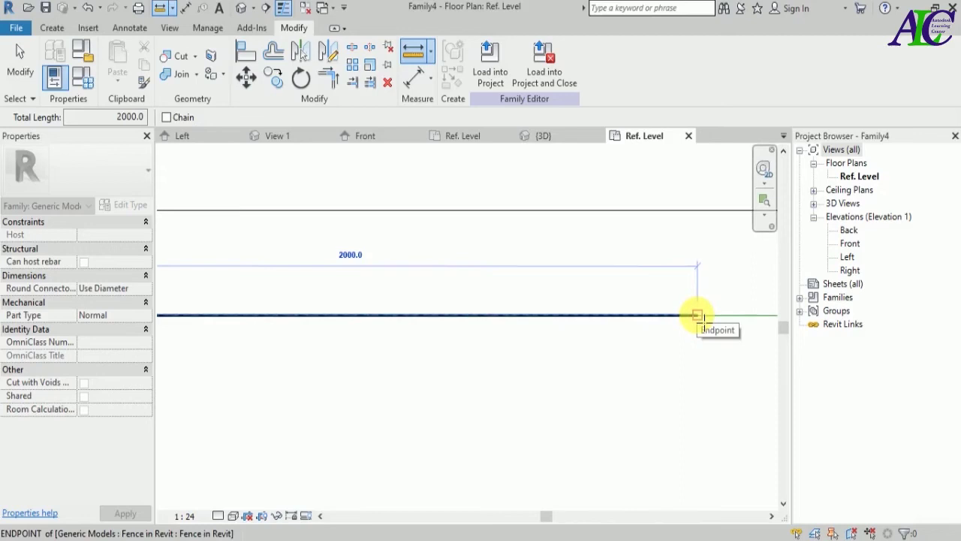
pyautogui.click(697, 315)
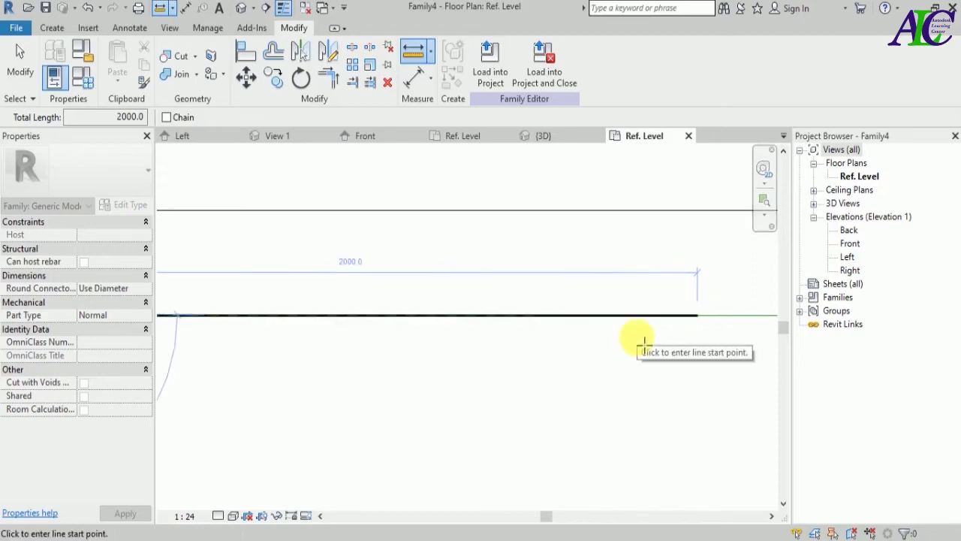
pyautogui.scroll(-3, 581, 349)
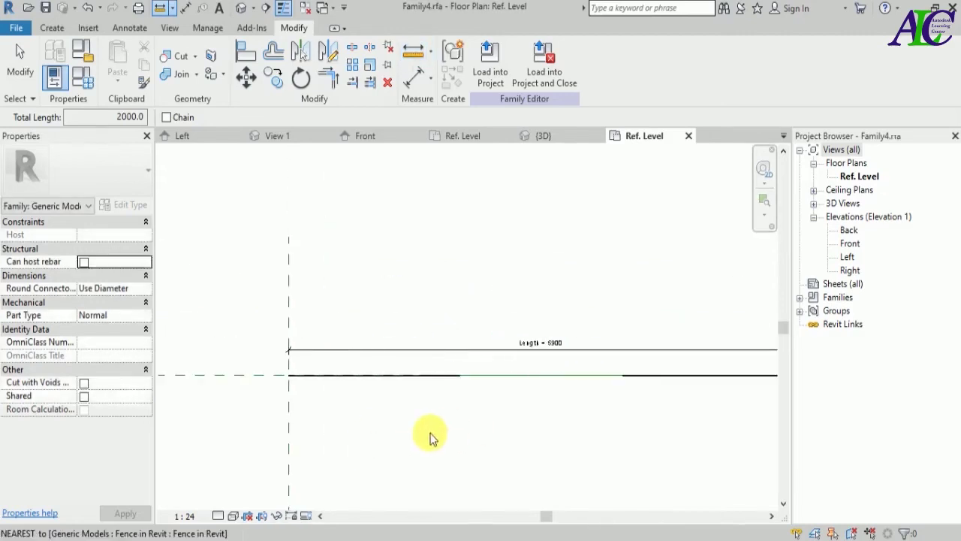
pyautogui.press('Escape')
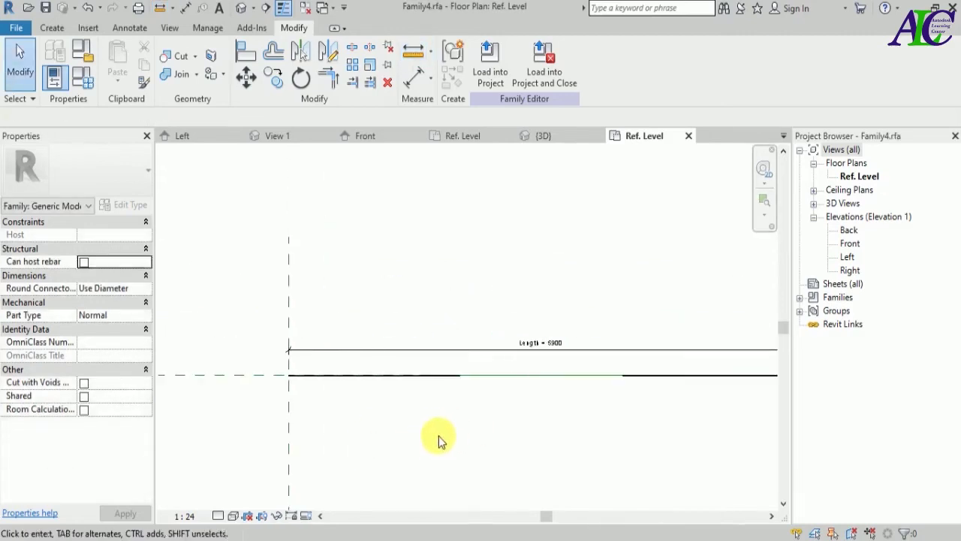
# - Label the fence array's count with a new instance family parameter named fence
pyautogui.click(405, 383)
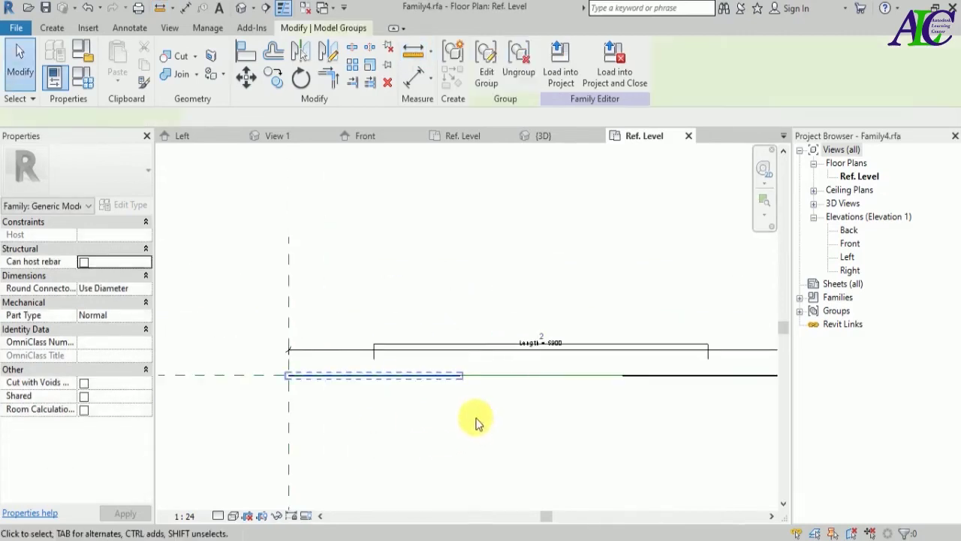
pyautogui.click(492, 343)
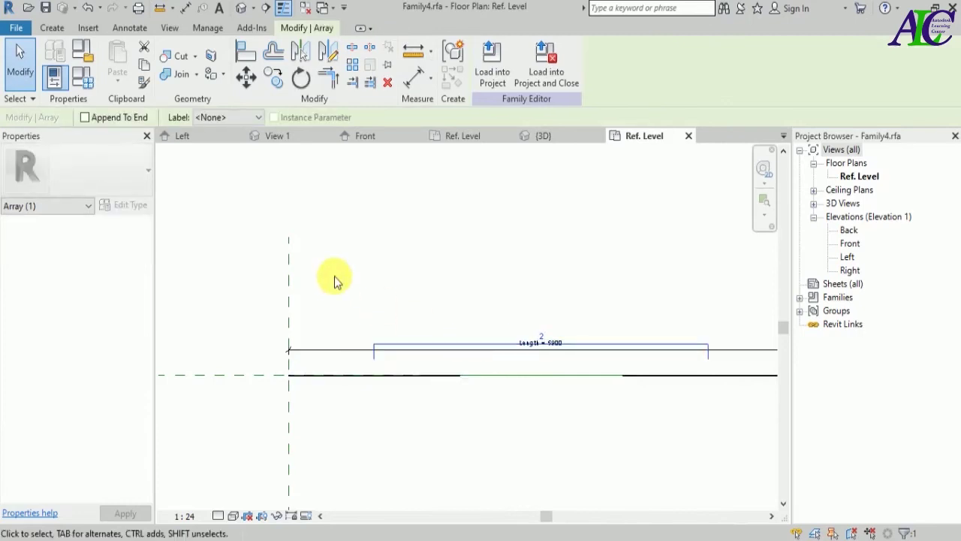
pyautogui.click(258, 118)
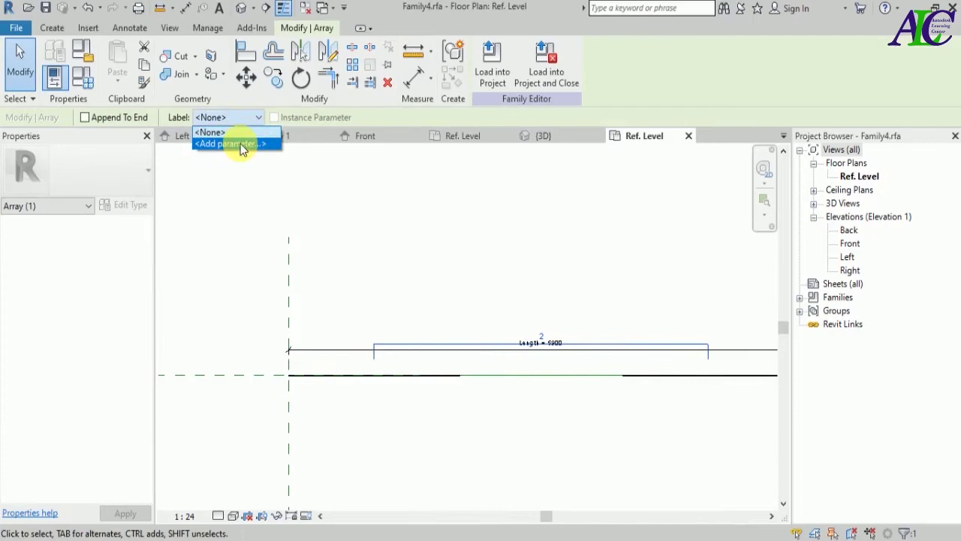
pyautogui.click(240, 143)
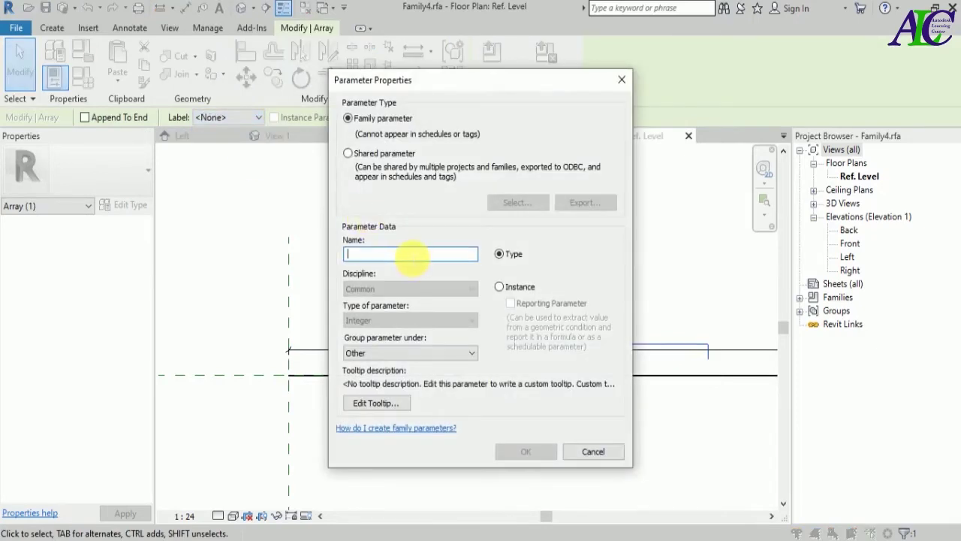
pyautogui.write('fence')
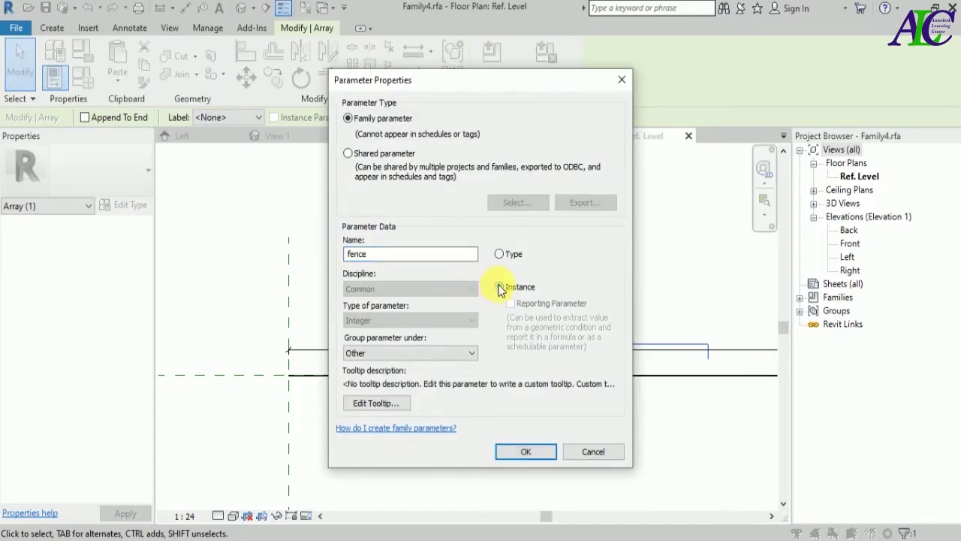
pyautogui.click(527, 453)
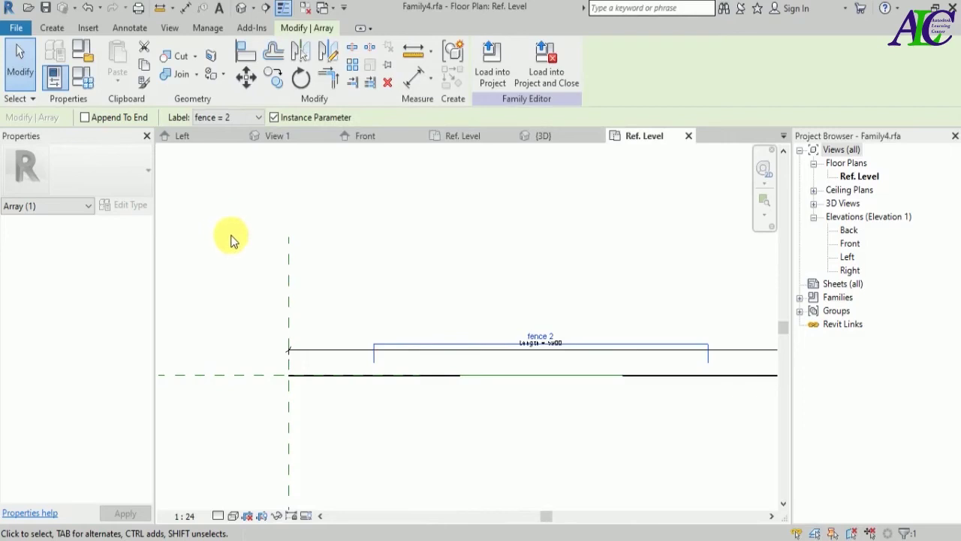
pyautogui.press('Escape')
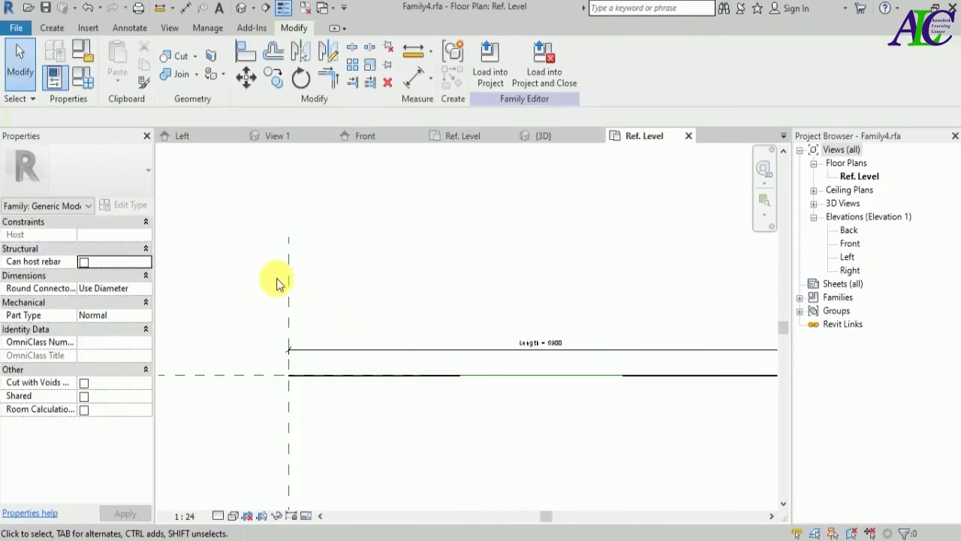
# - Add an instance length parameter named b under Dimensions and set its value to 2000 mm
pyautogui.click(84, 83)
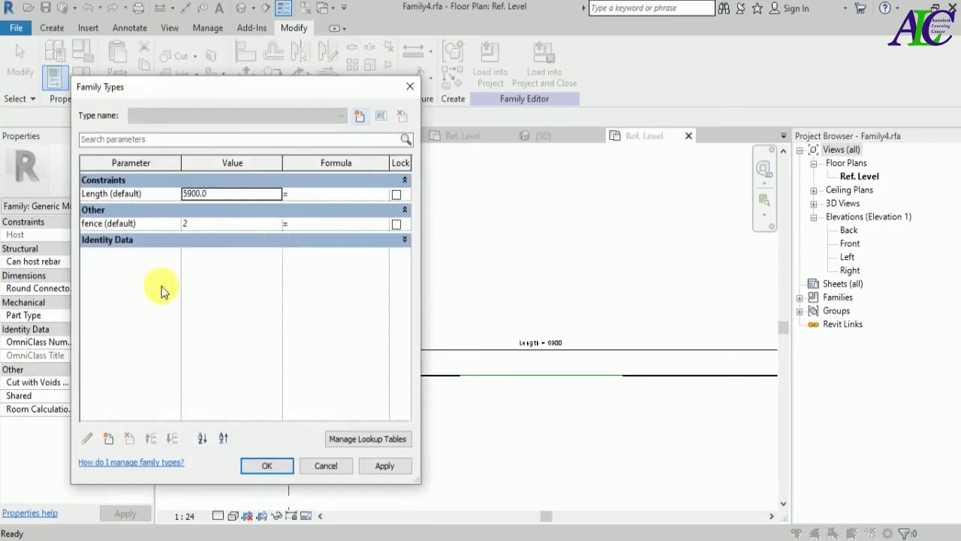
pyautogui.click(110, 440)
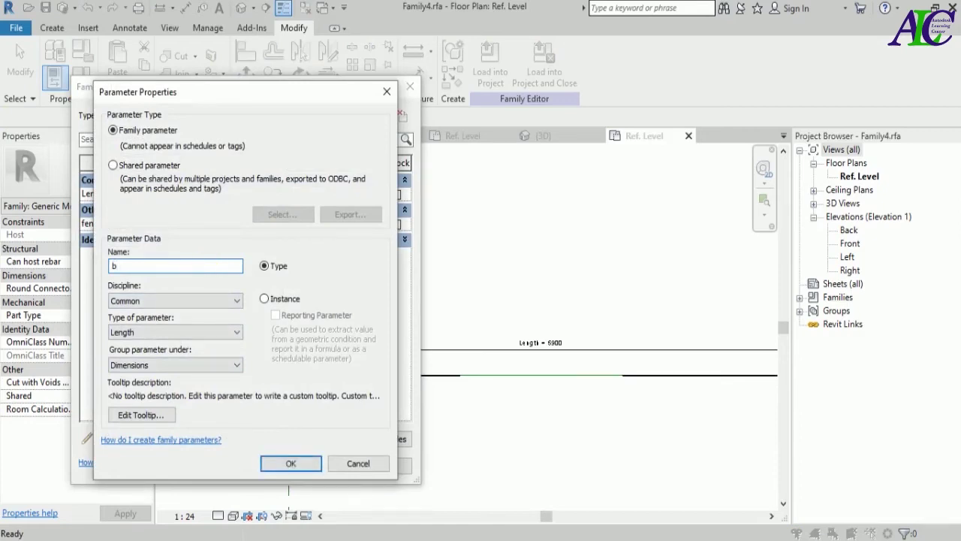
pyautogui.click(265, 299)
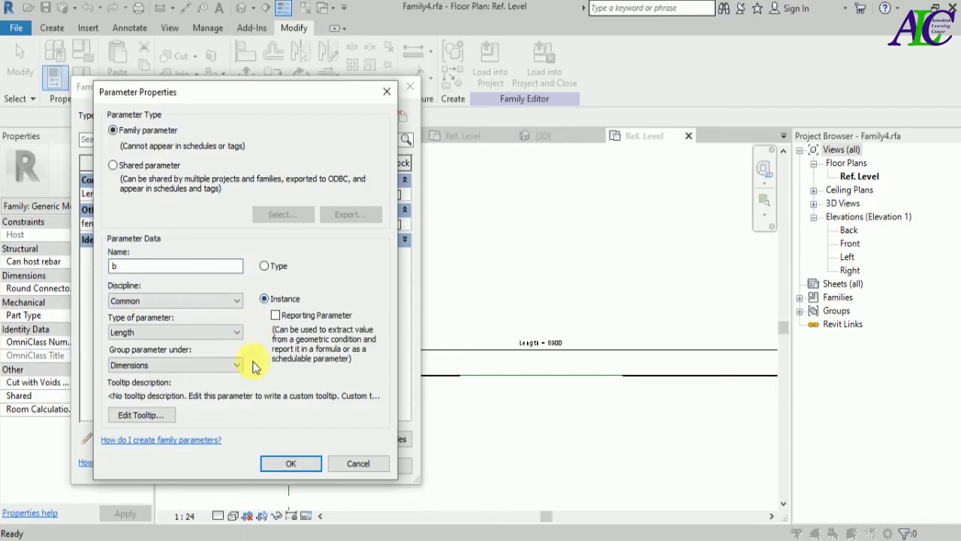
pyautogui.click(291, 463)
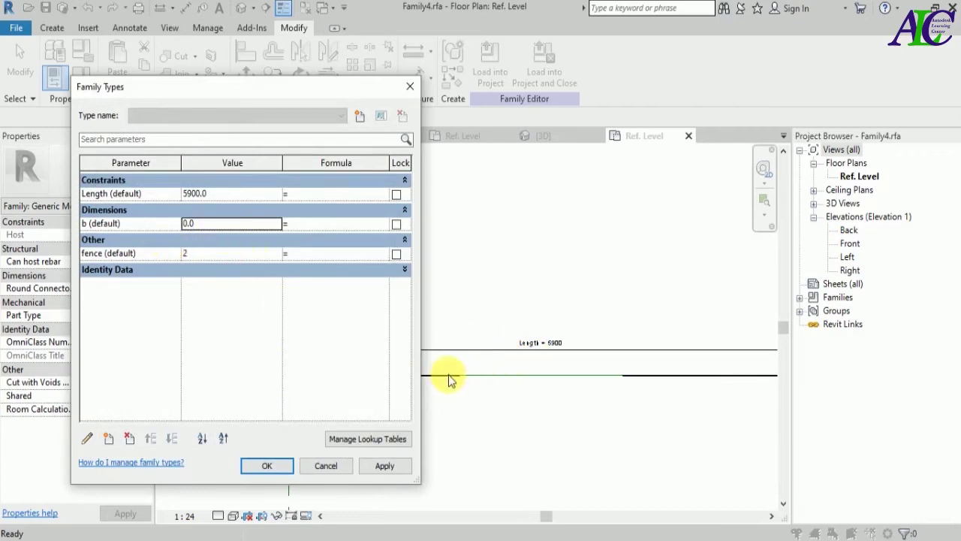
pyautogui.doubleClick(209, 223)
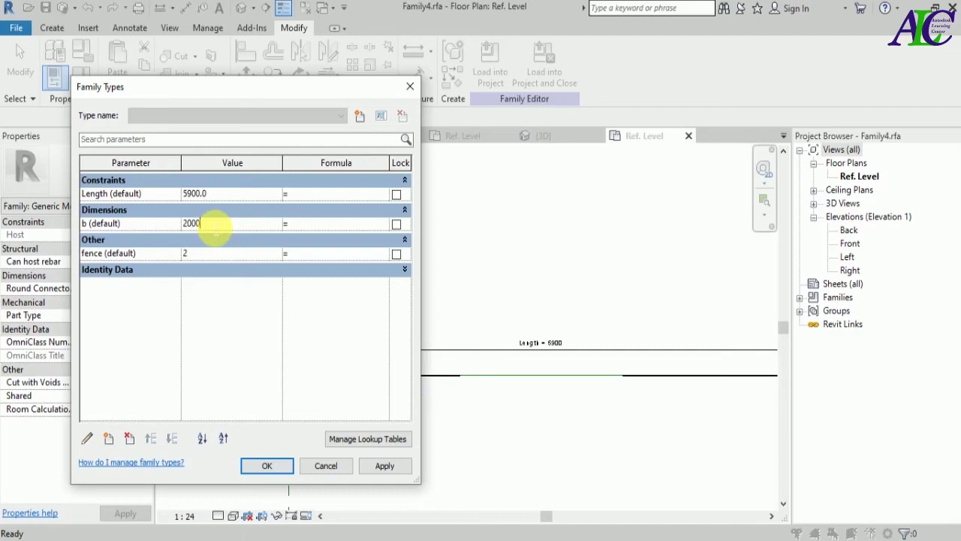
# - Drive the fence count parameter with the formula Length/b and apply it to the family
pyautogui.click(276, 257)
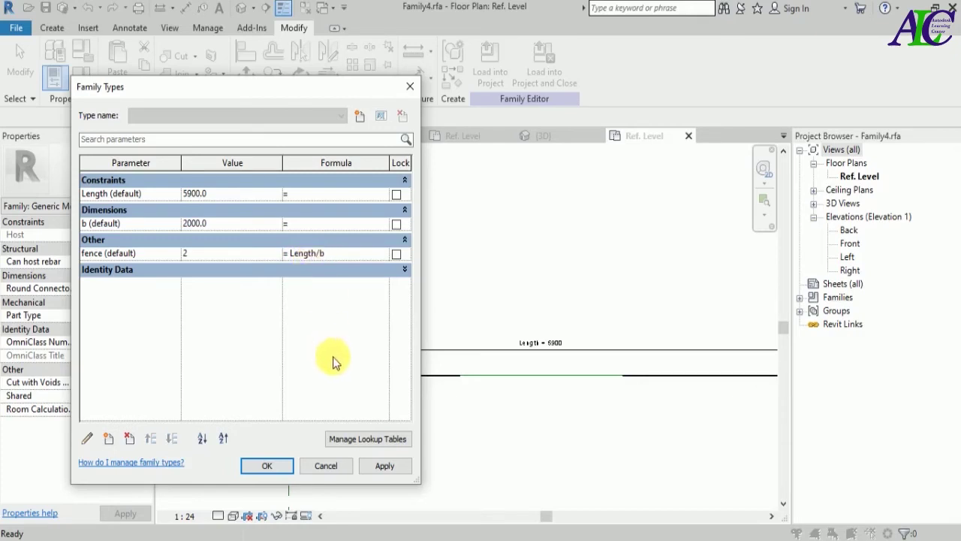
pyautogui.click(383, 467)
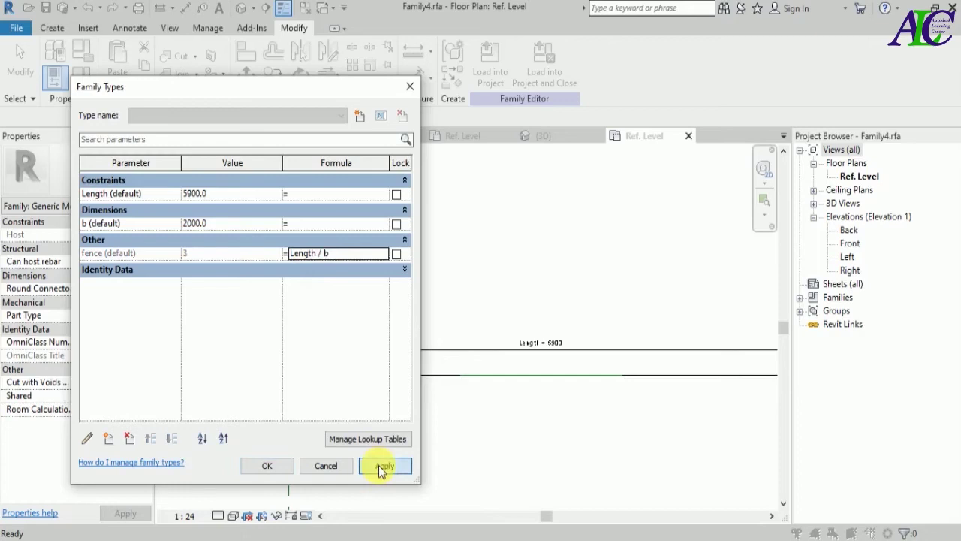
pyautogui.click(268, 466)
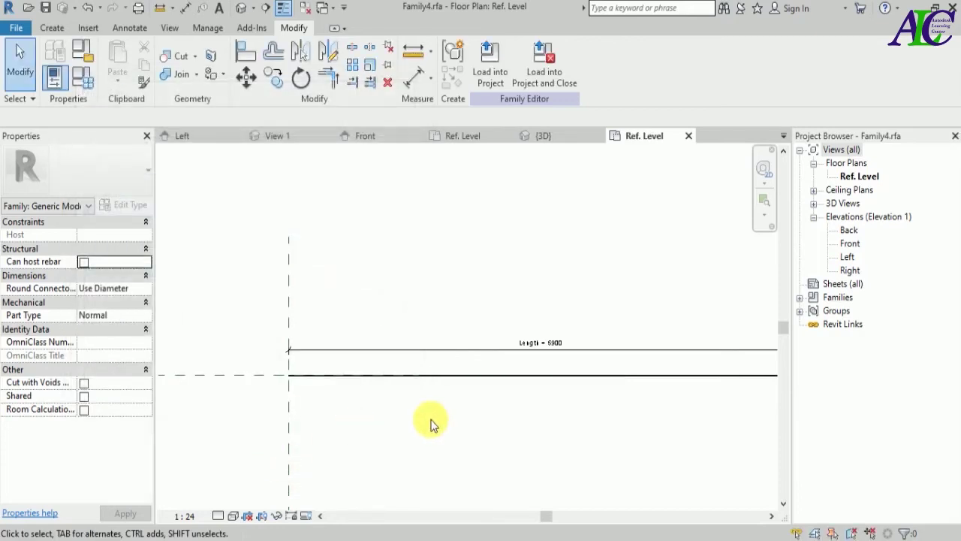
# - Move the Right reference plane outward, extending the Length dimension to about 7800 mm, to test the array
pyautogui.scroll(-3, 326, 408)
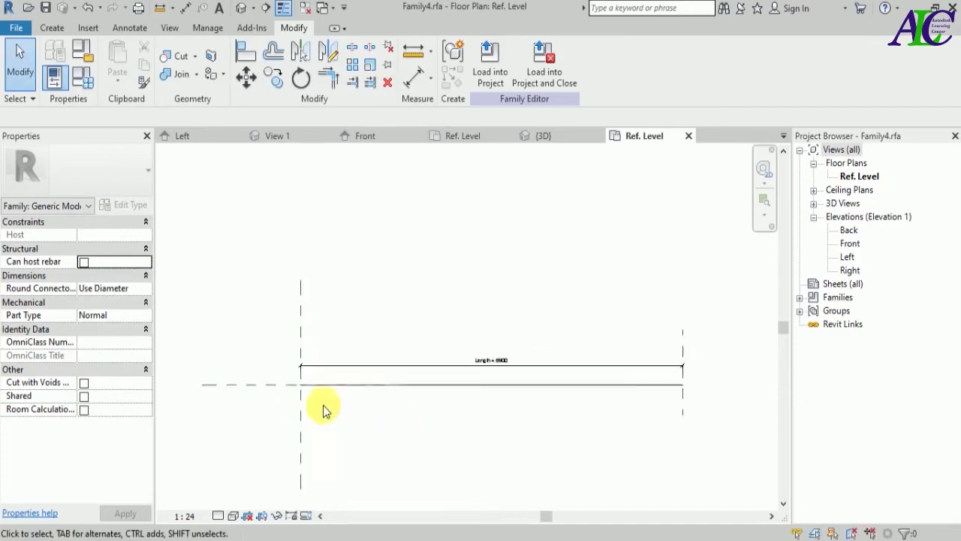
pyautogui.scroll(2, 451, 434)
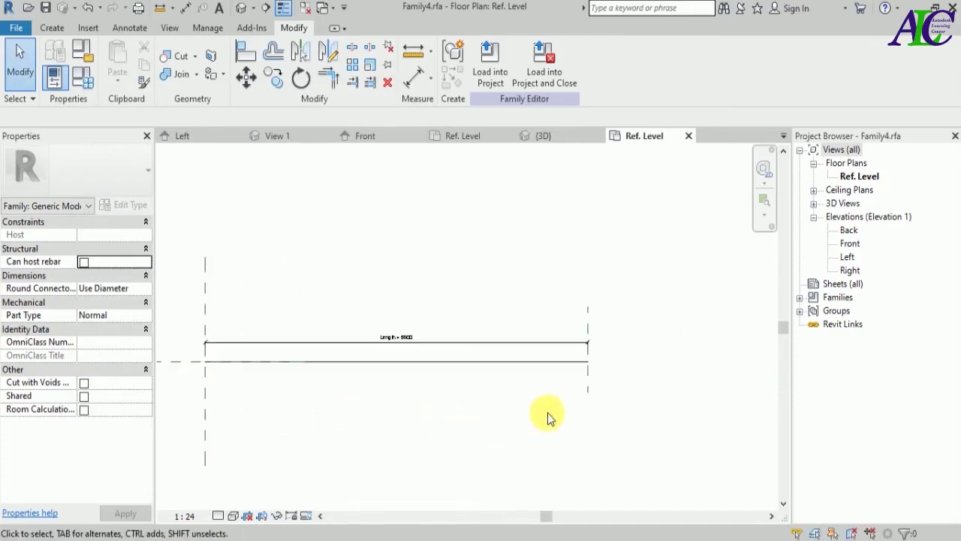
pyautogui.click(588, 387)
pyautogui.scroll(1, 588, 387)
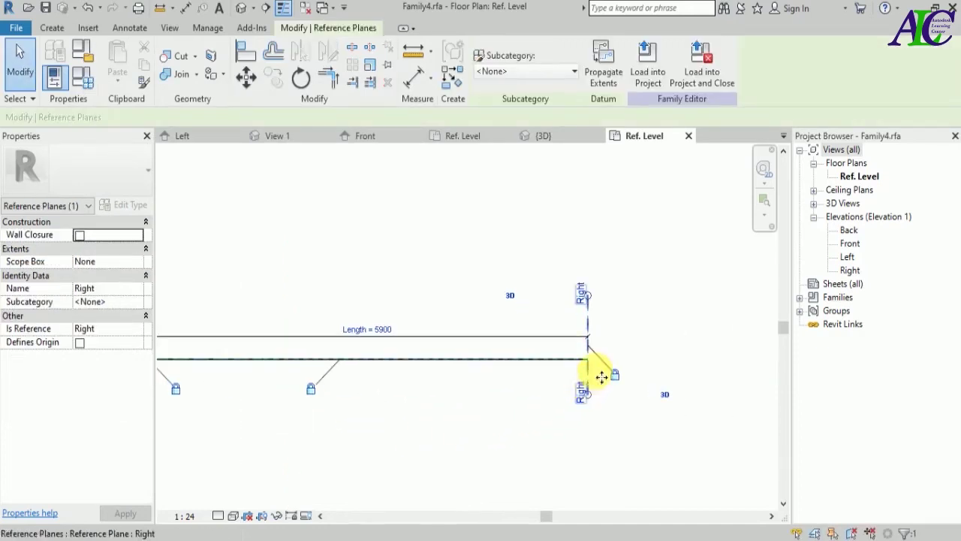
pyautogui.moveTo(595, 325); pyautogui.dragTo(729, 319)
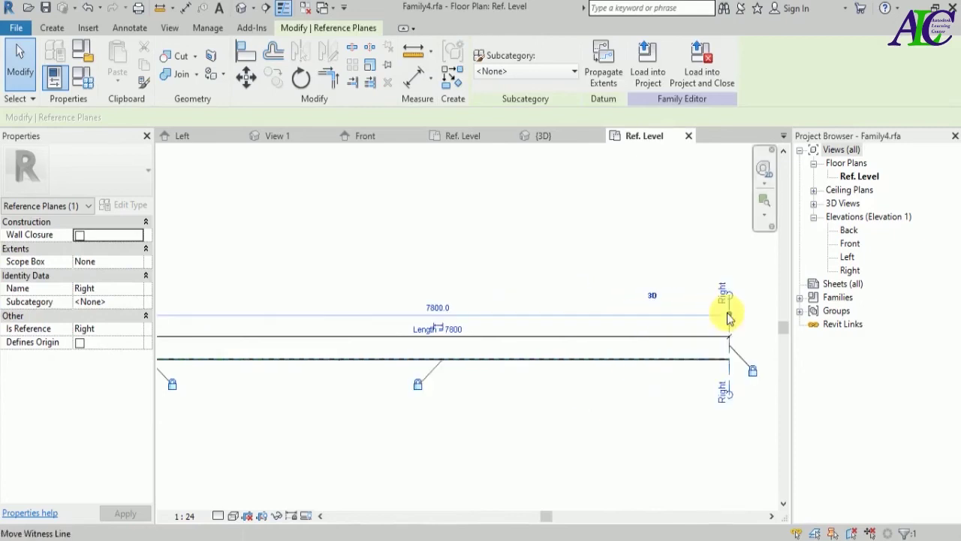
pyautogui.scroll(-1, 492, 375)
pyautogui.scroll(-1, 492, 375)
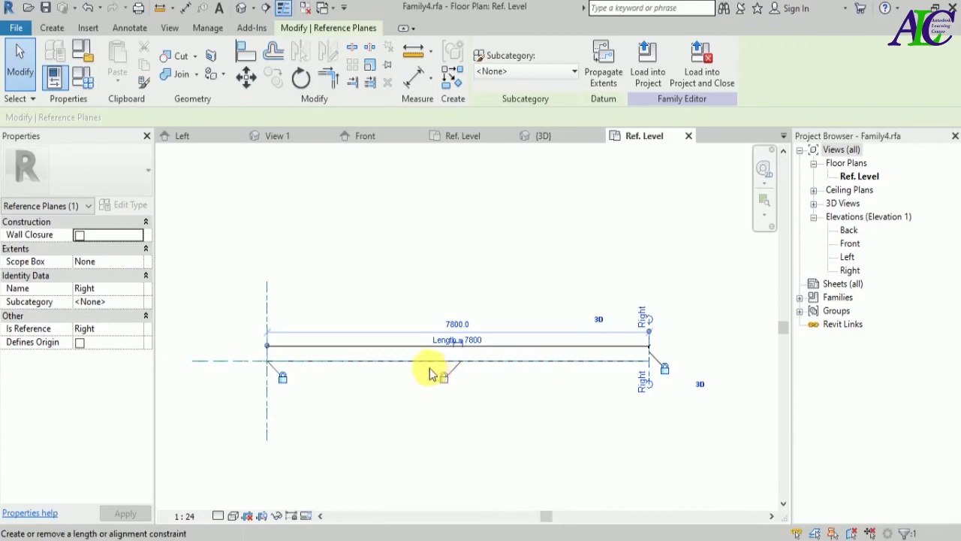
pyautogui.click(526, 403)
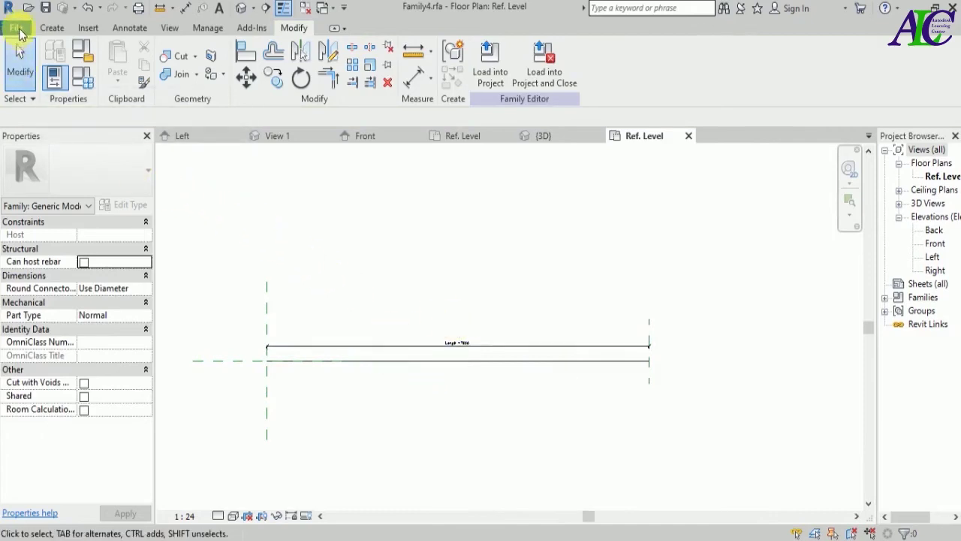
# - Create a new project from the Architectural Template
pyautogui.click(18, 30)
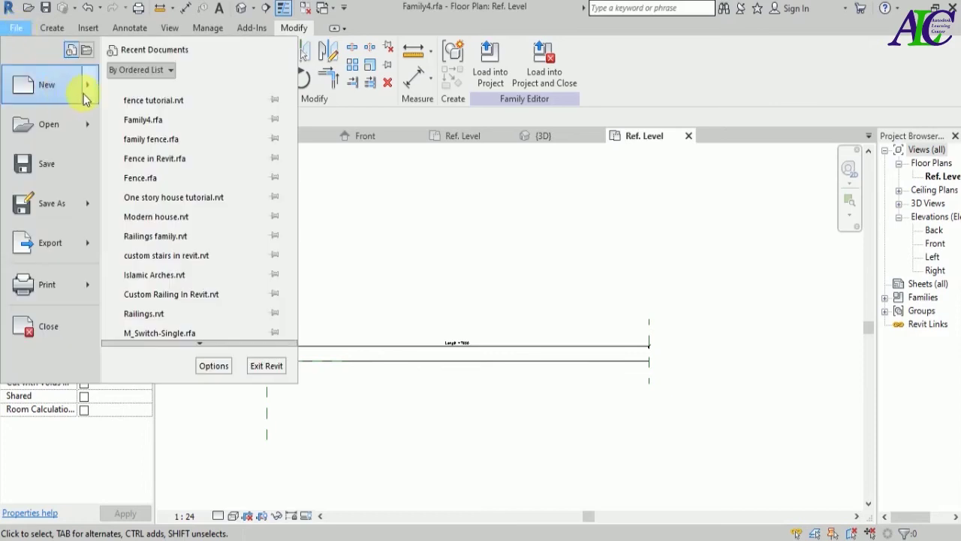
pyautogui.moveTo(89, 96)
pyautogui.click(165, 96)
pyautogui.click(505, 248)
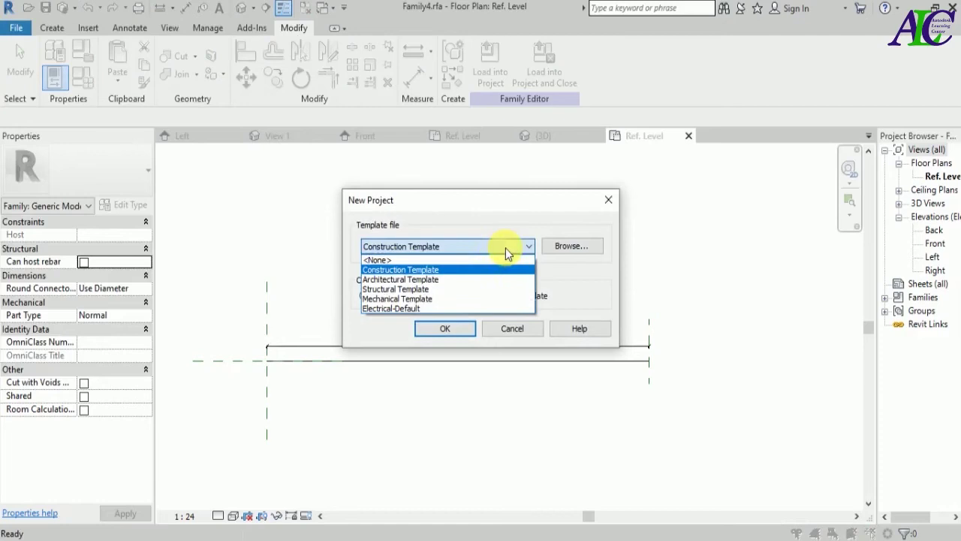
pyautogui.click(427, 279)
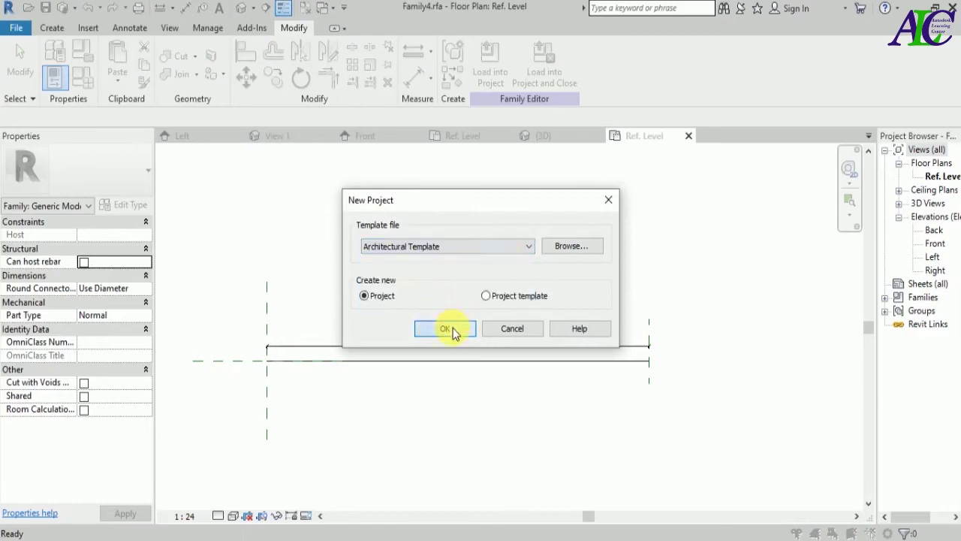
pyautogui.click(452, 329)
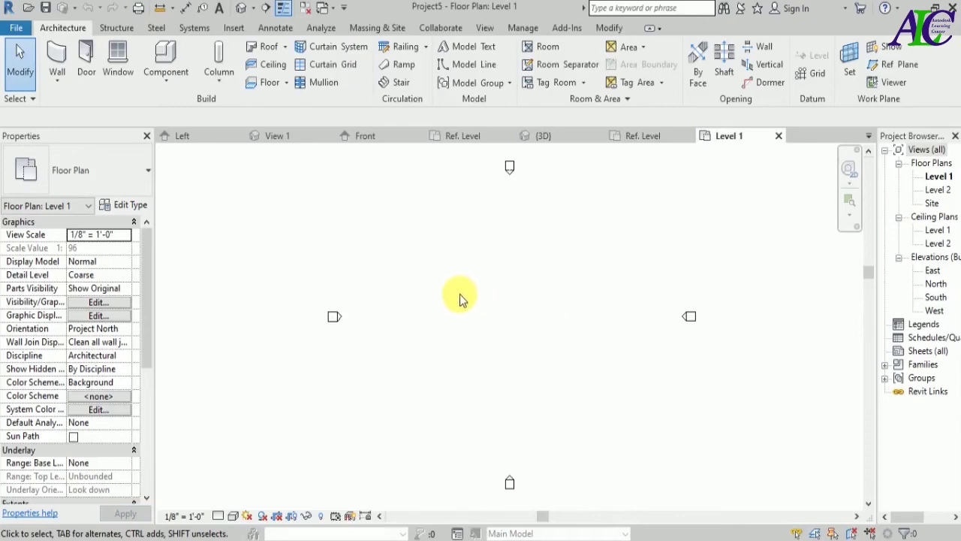
# - Sketch a rectangular floor boundary between the elevation markers on Level 1, with a perimeter of about 80467 mm
pyautogui.click(266, 84)
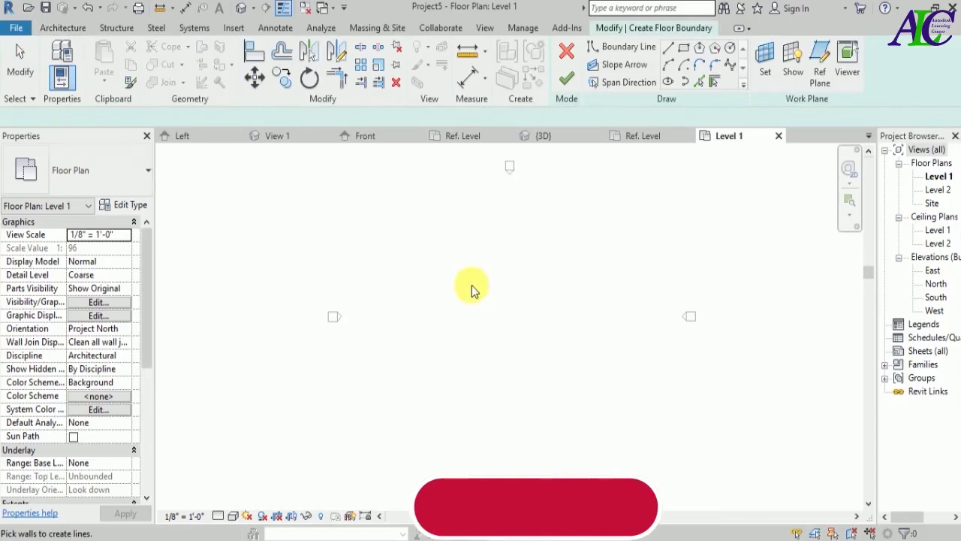
pyautogui.click(683, 48)
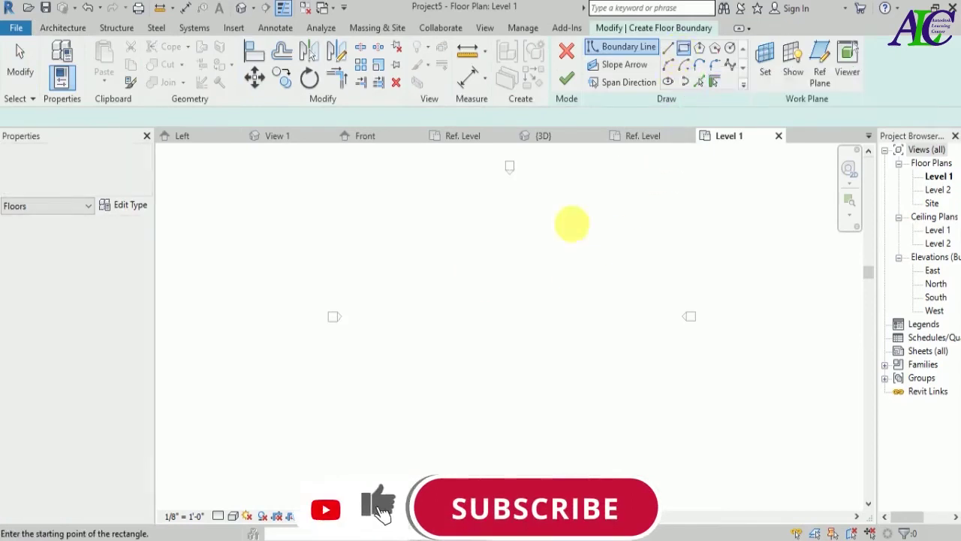
pyautogui.click(408, 257)
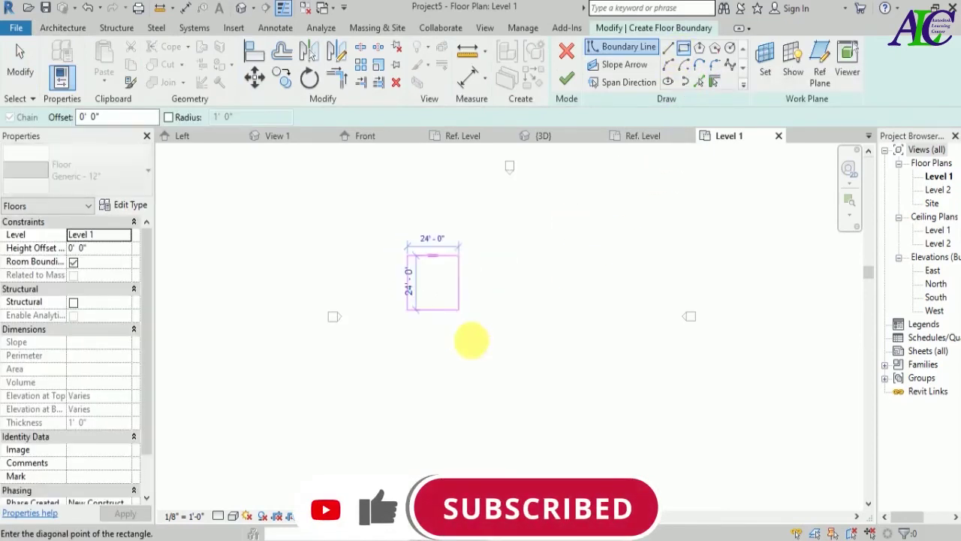
pyautogui.click(604, 346)
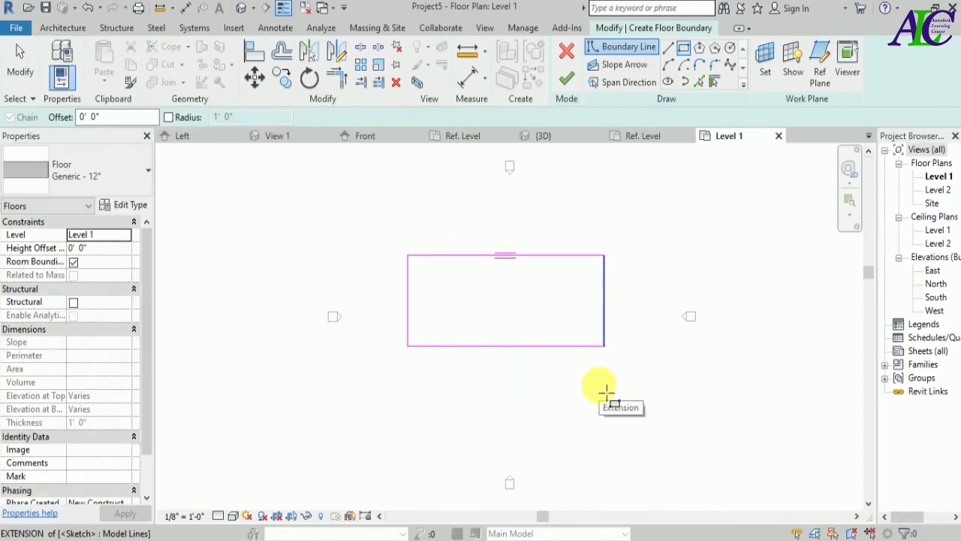
# - Set the project's length units to millimeters
pyautogui.press('u')
pyautogui.press('n')
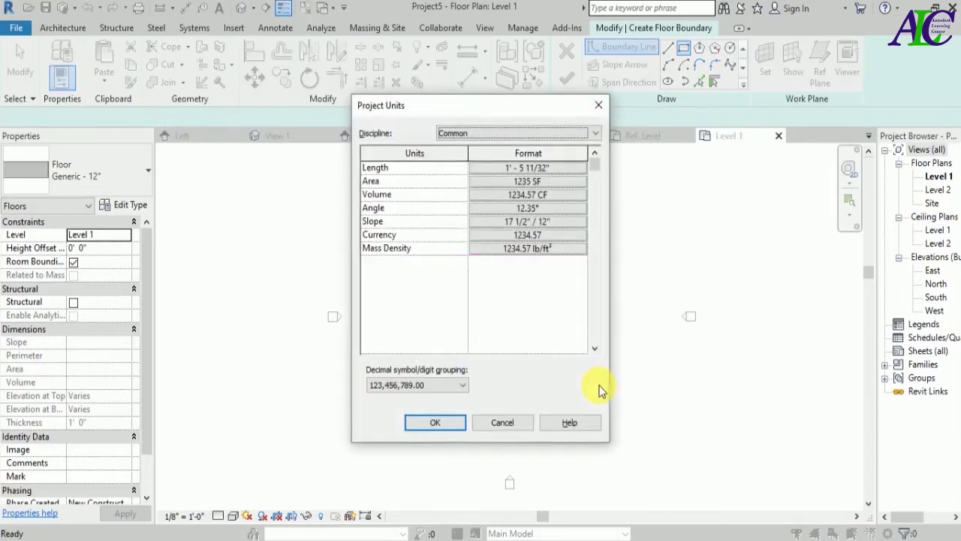
pyautogui.click(552, 172)
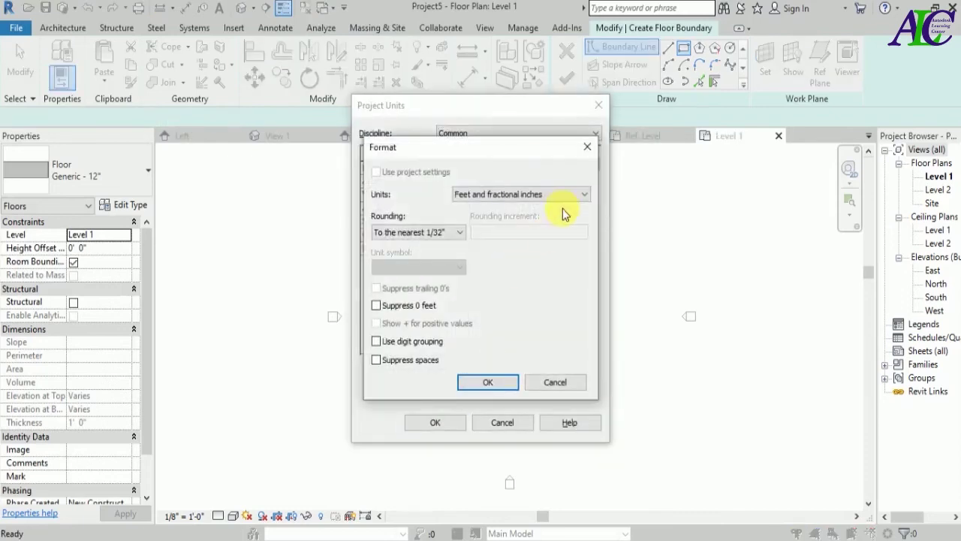
pyautogui.click(569, 195)
pyautogui.click(534, 276)
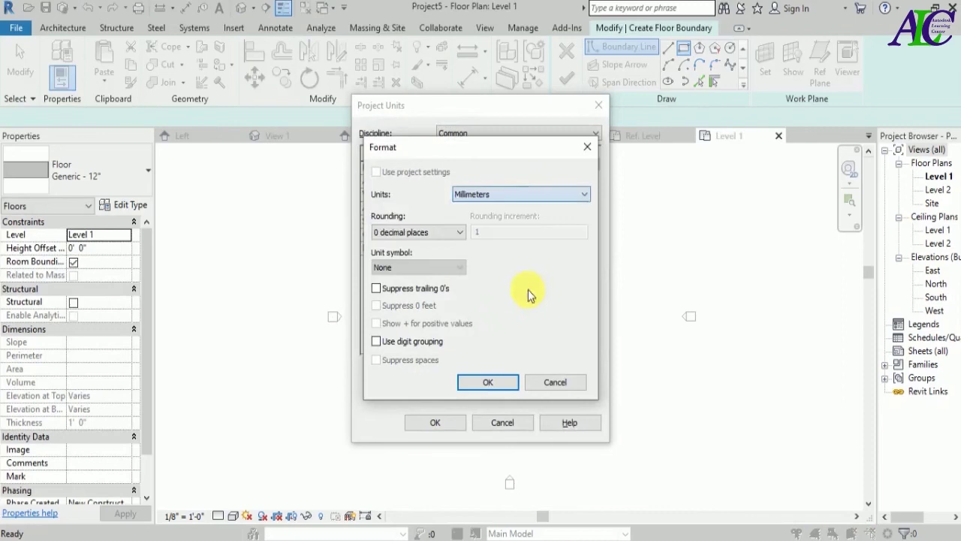
pyautogui.click(488, 382)
pyautogui.click(435, 422)
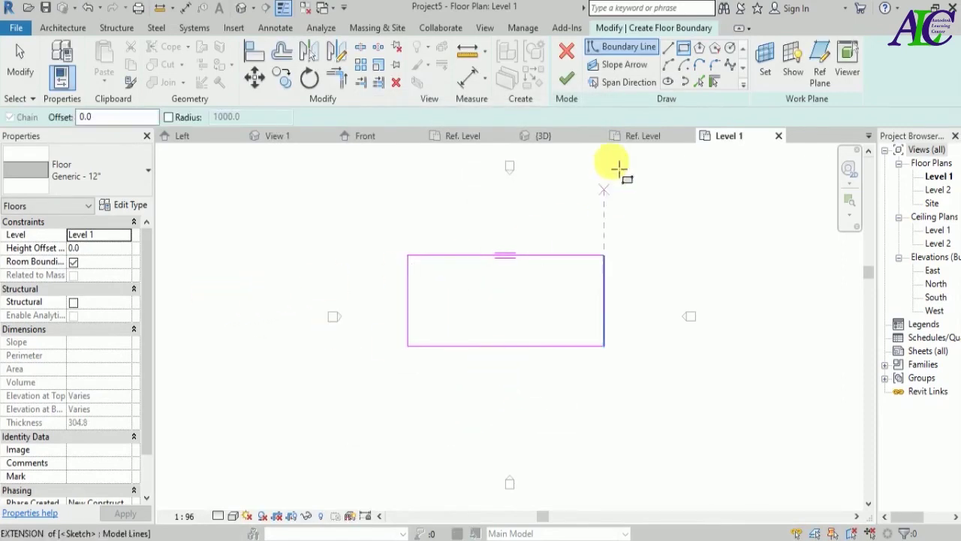
# - Finish the floor sketch and duplicate the floor's type as Generic - 12" 2
pyautogui.click(562, 79)
pyautogui.click(470, 264)
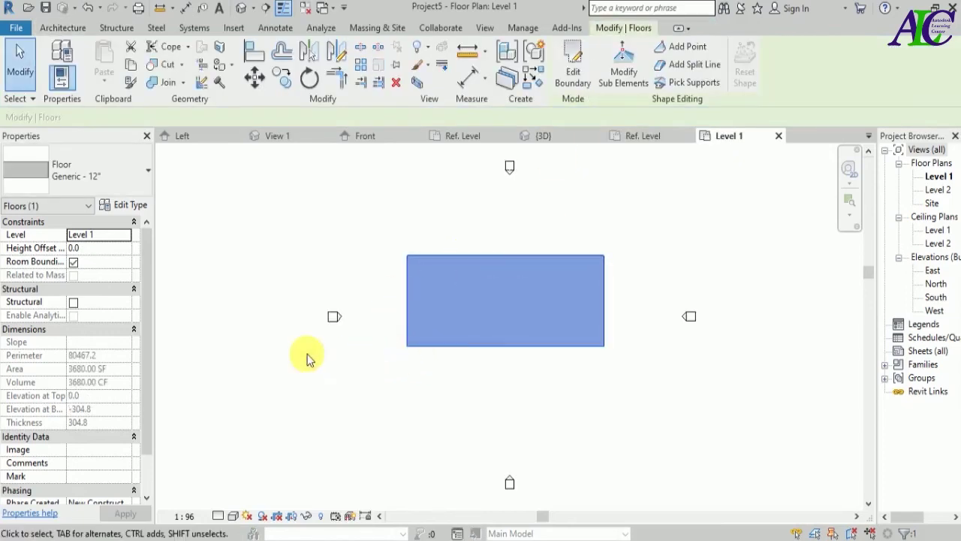
pyautogui.click(116, 207)
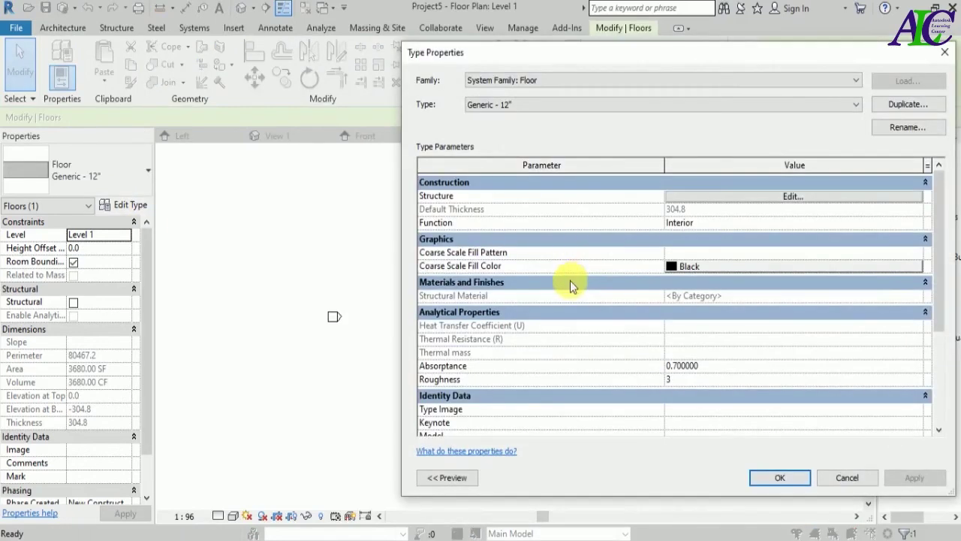
pyautogui.click(899, 107)
pyautogui.click(633, 166)
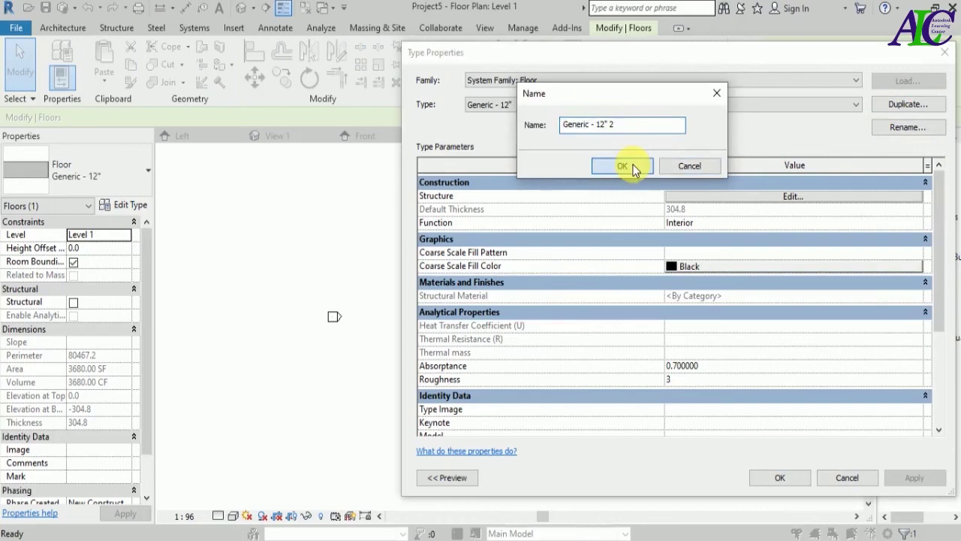
# - Set the floor's structure layer thickness to 2 mm and create a new material named Grass for it
pyautogui.click(802, 199)
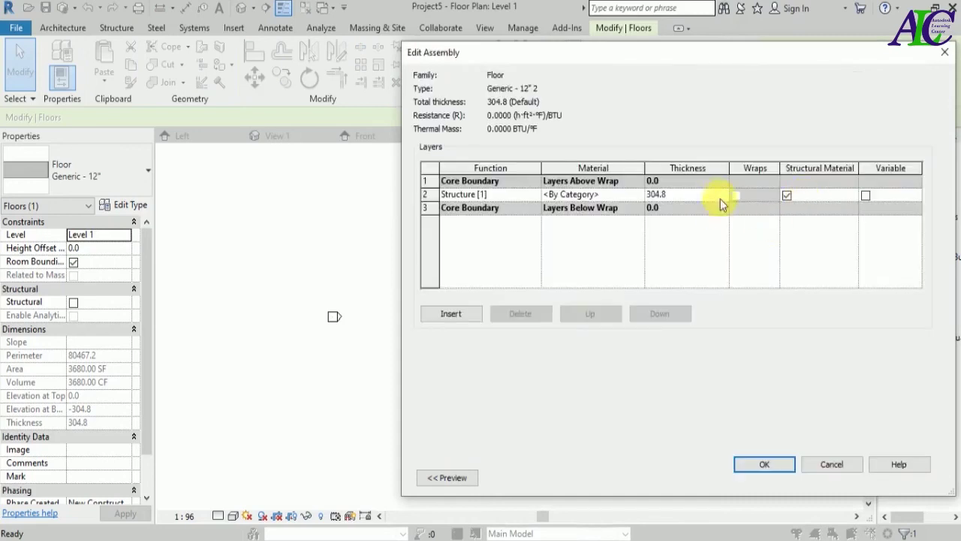
pyautogui.click(689, 197)
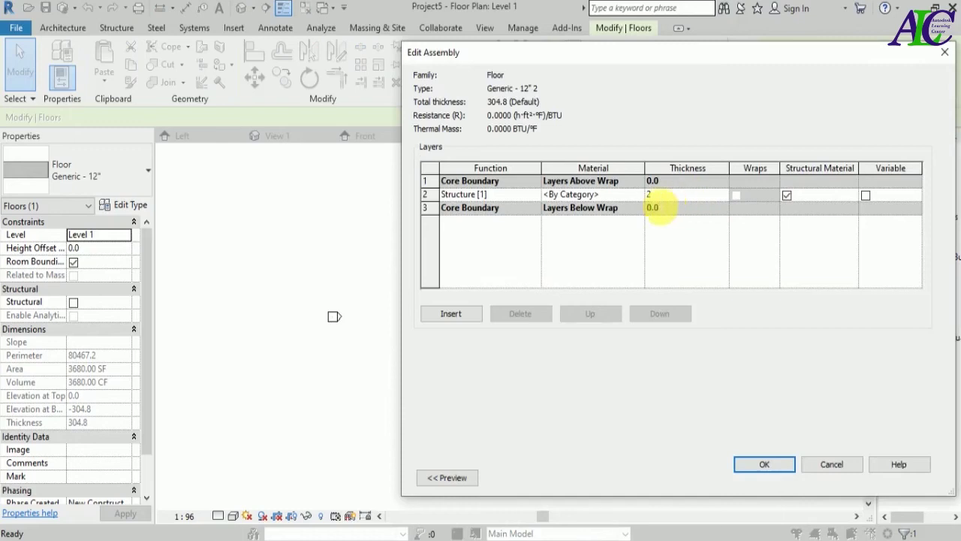
pyautogui.click(622, 196)
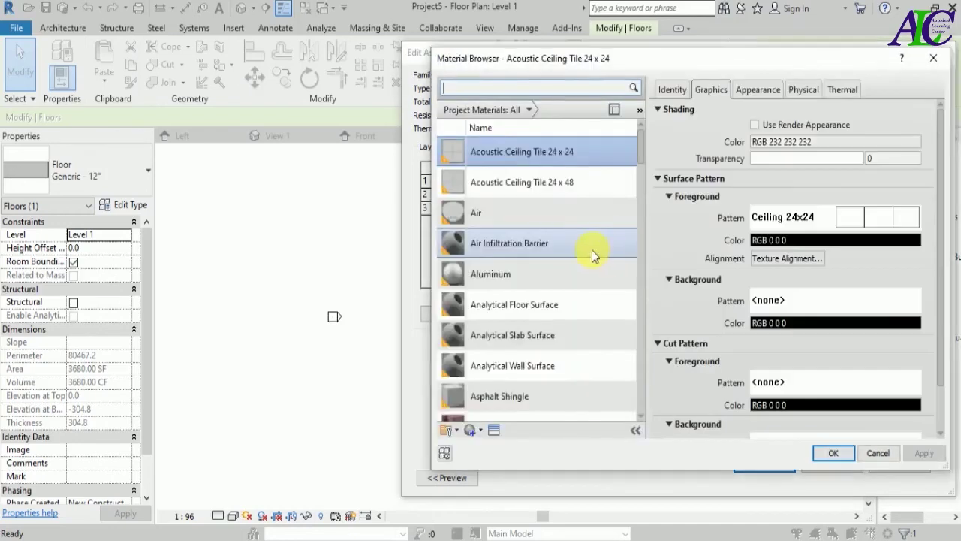
pyautogui.scroll(-1, 515, 397)
pyautogui.click(481, 431)
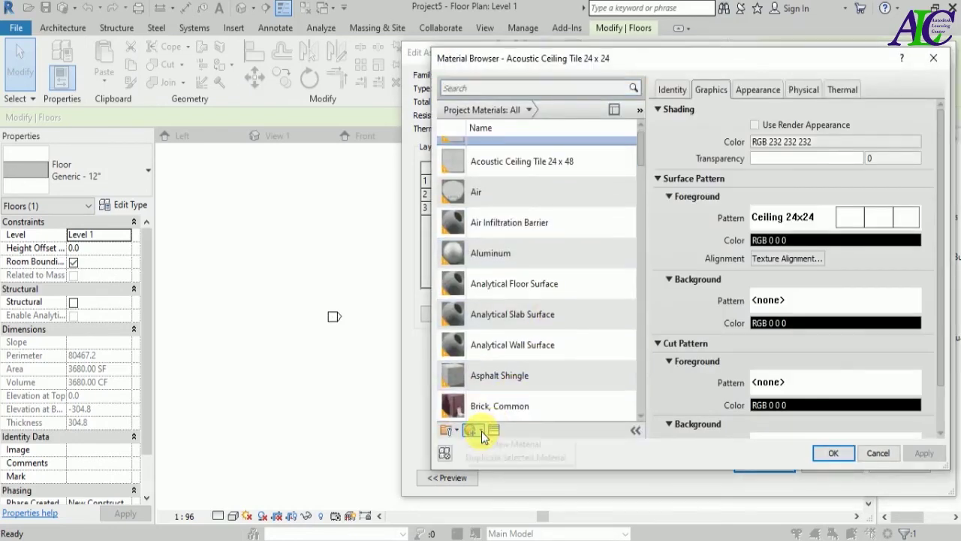
pyautogui.click(497, 443)
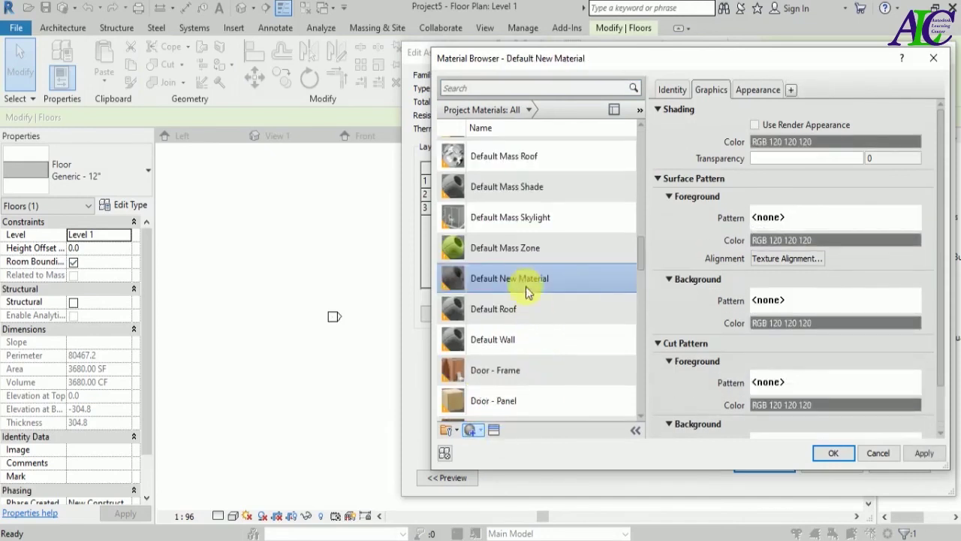
pyautogui.rightClick(520, 275)
pyautogui.click(536, 318)
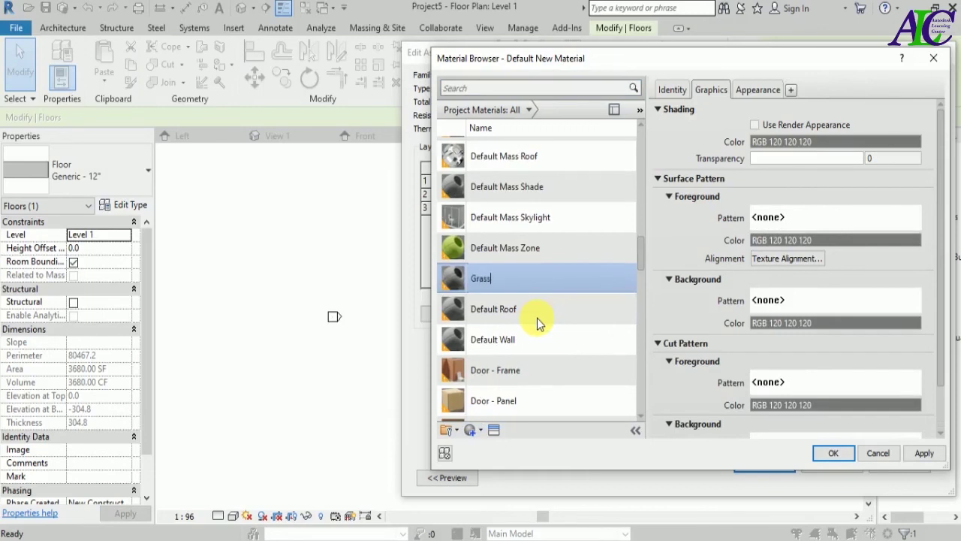
pyautogui.press('Return')
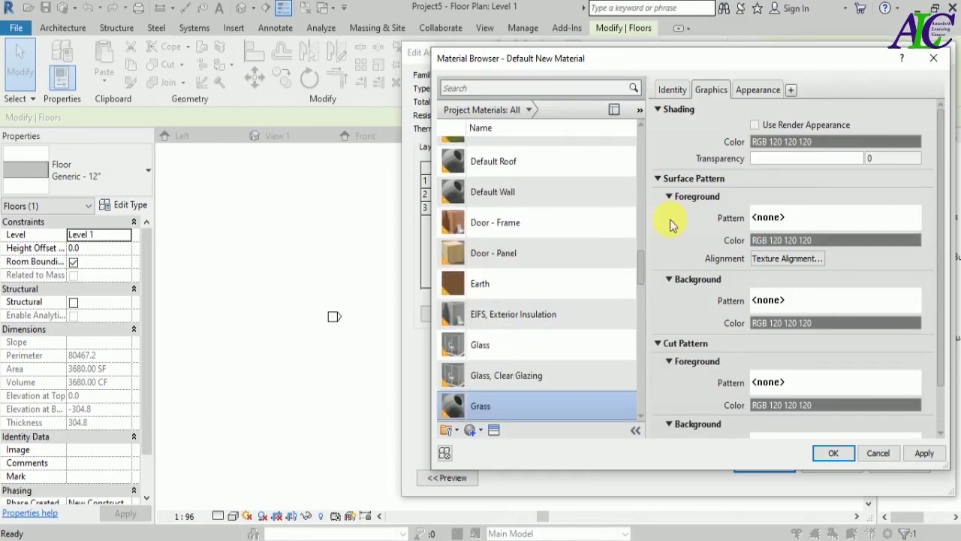
# - Make the Grass material's shading use the render appearance and open the Sitework category of the Appearance Library for a replacement asset
pyautogui.click(755, 125)
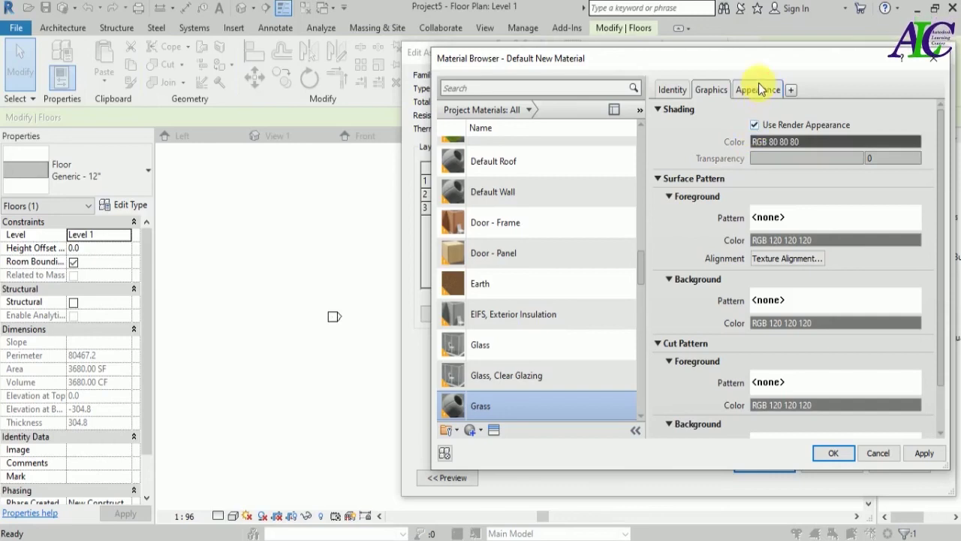
pyautogui.click(760, 90)
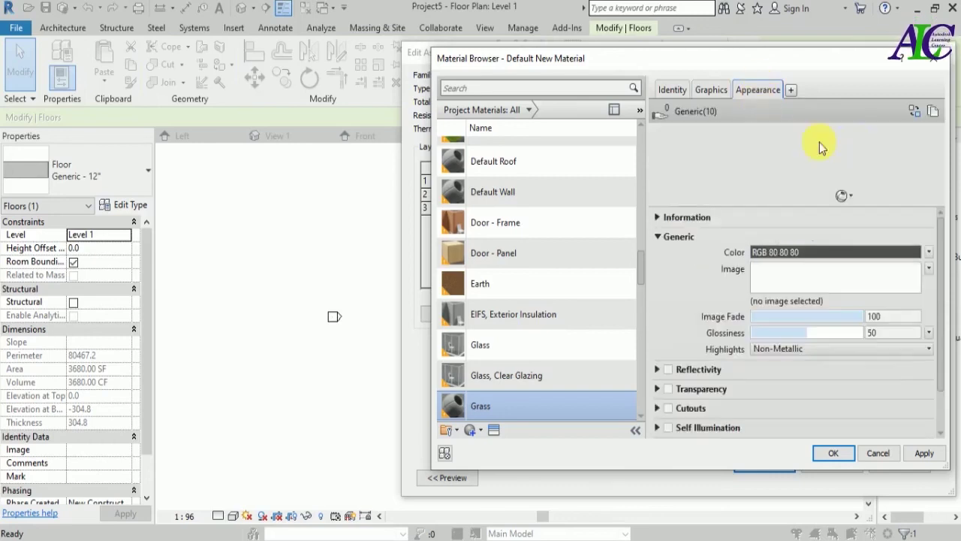
pyautogui.click(931, 113)
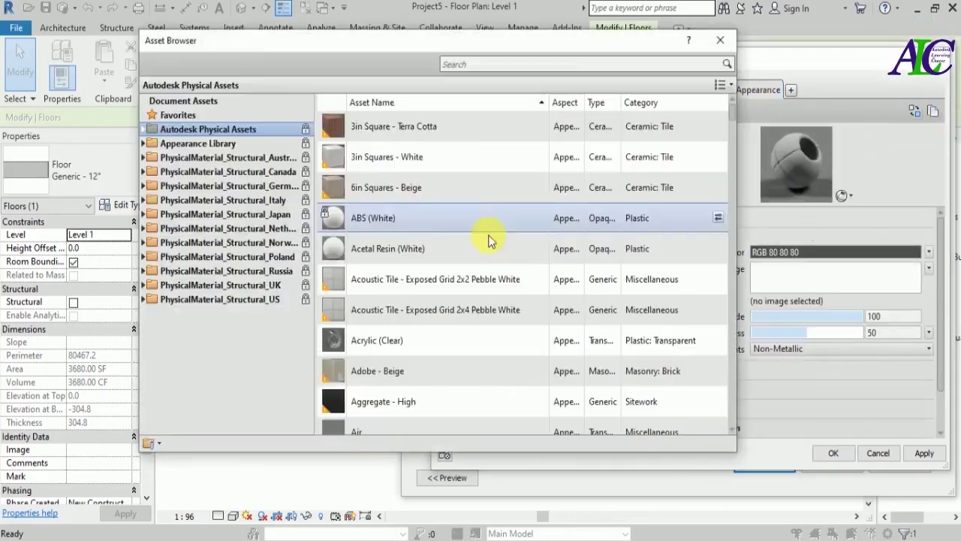
pyautogui.click(153, 145)
pyautogui.click(145, 143)
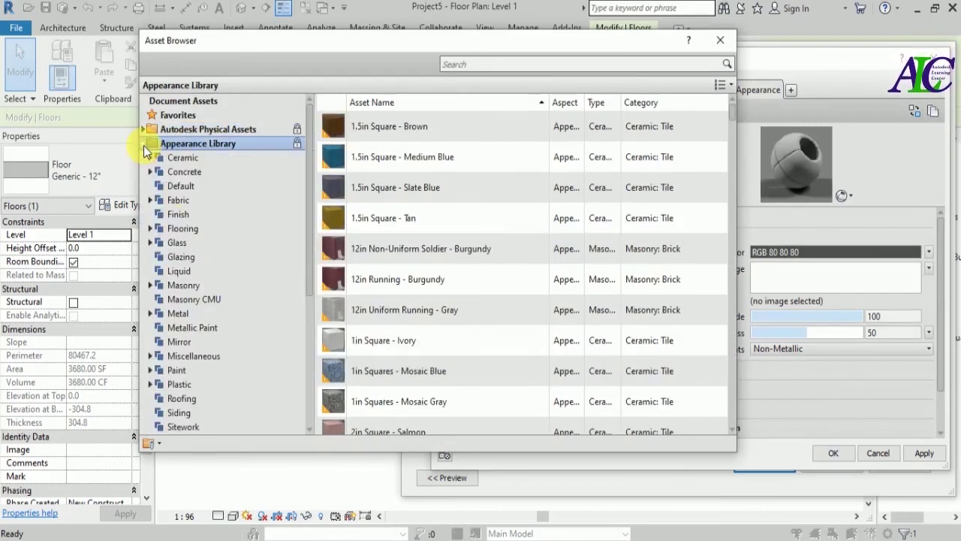
pyautogui.scroll(-5, 244, 292)
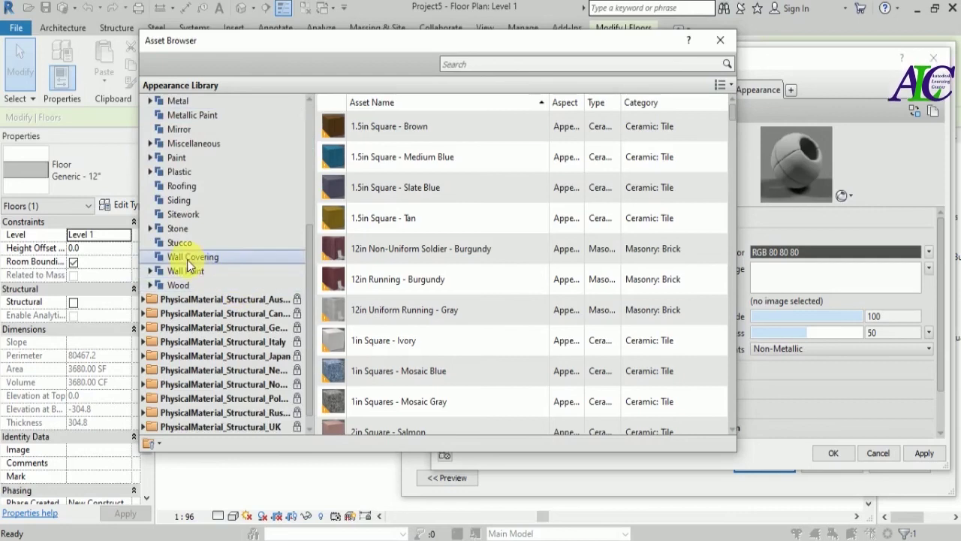
pyautogui.click(182, 214)
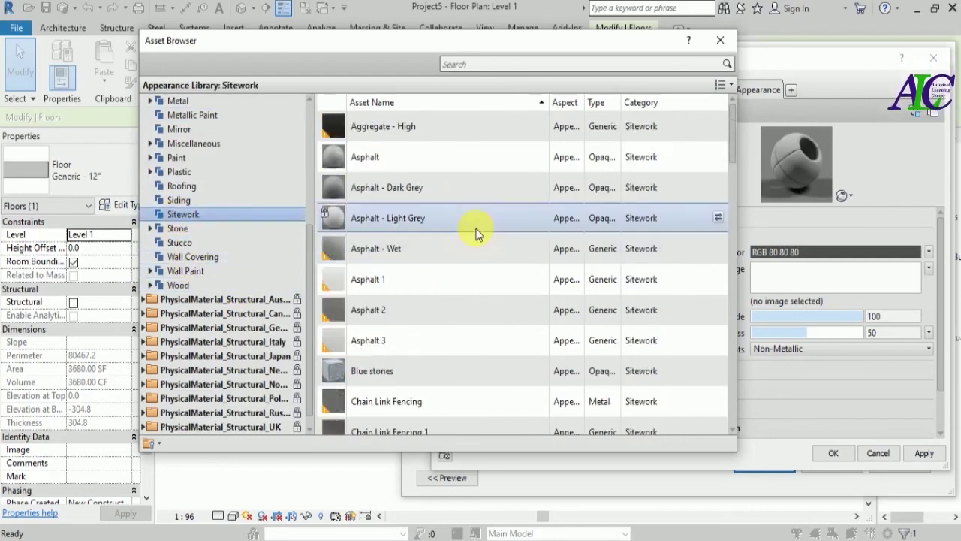
# - Replace the Grass material's appearance with Grass - High Quality and assign the material to the floor's structure layer
pyautogui.scroll(-7, 473, 232)
pyautogui.scroll(1, 472, 232)
pyautogui.scroll(-3, 472, 232)
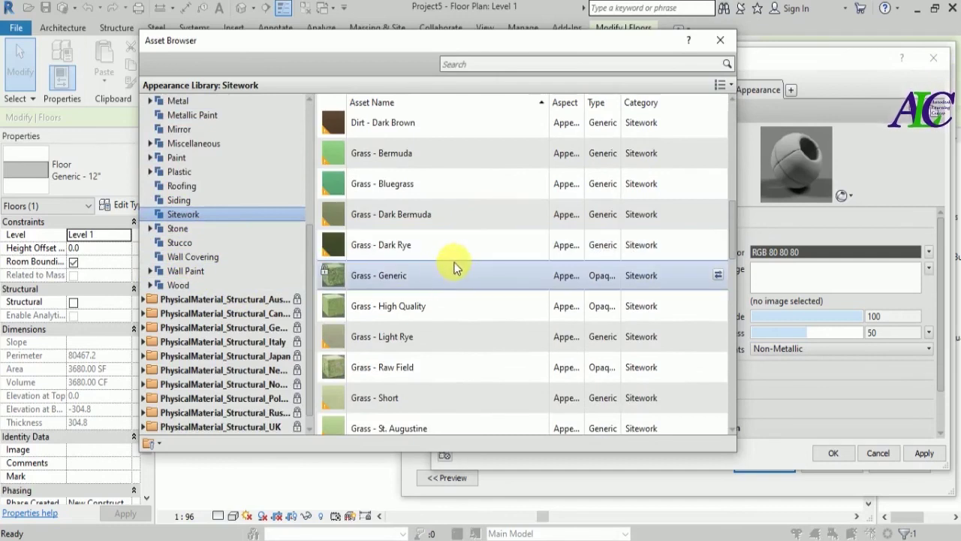
pyautogui.click(717, 306)
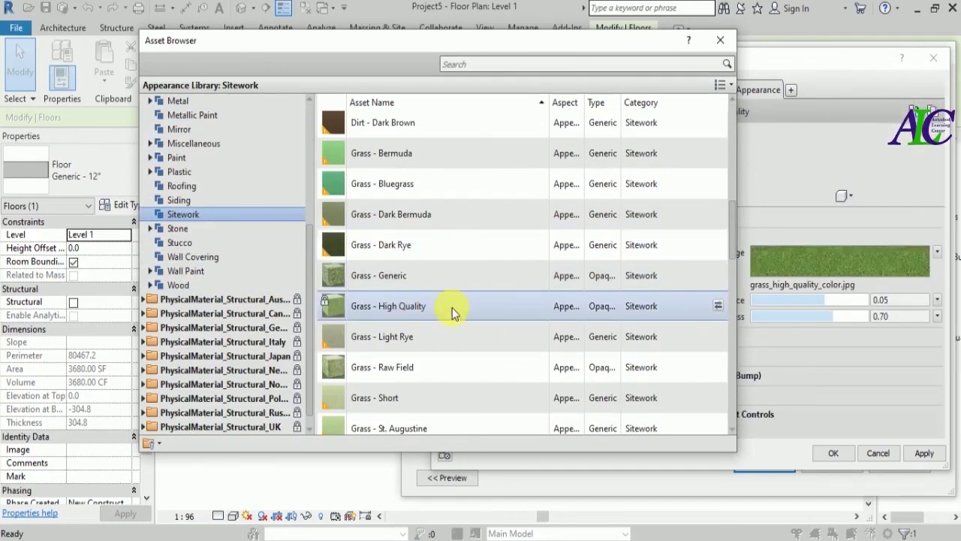
pyautogui.click(719, 40)
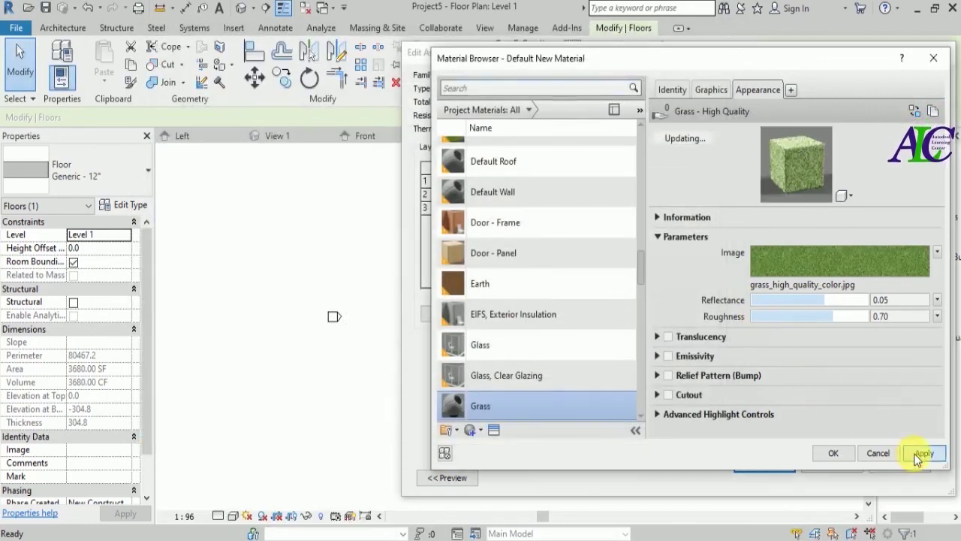
pyautogui.click(922, 453)
pyautogui.click(835, 454)
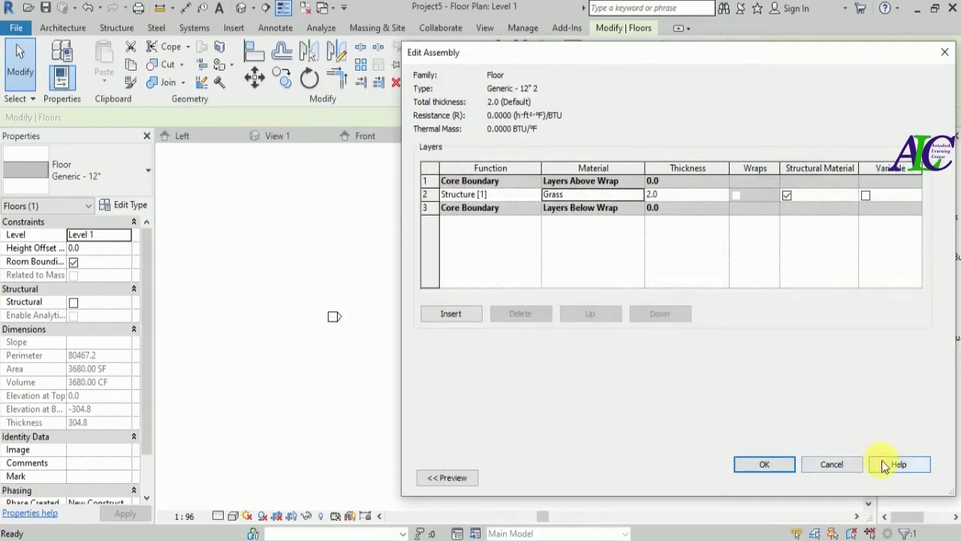
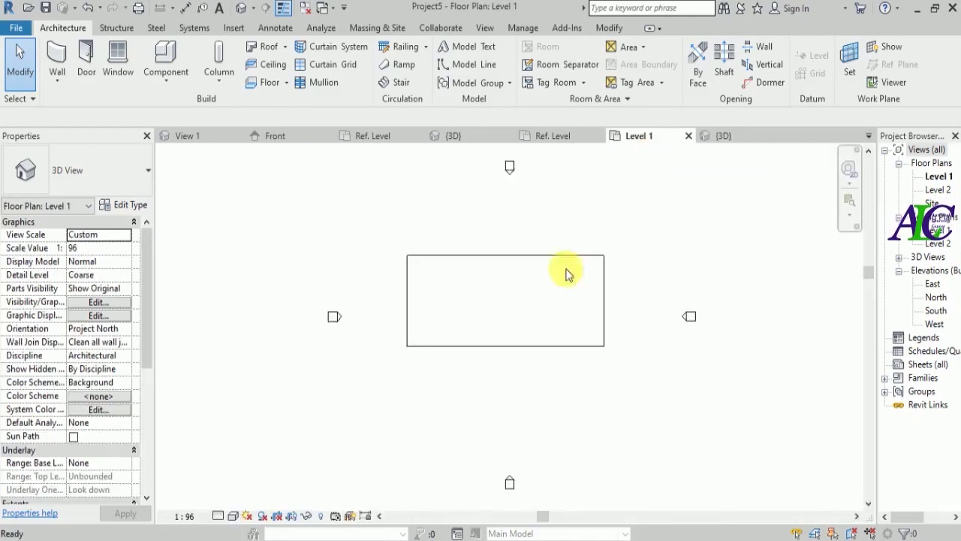
# - Set the visual style of the Level 1 floor plan to Realistic
pyautogui.click(234, 516)
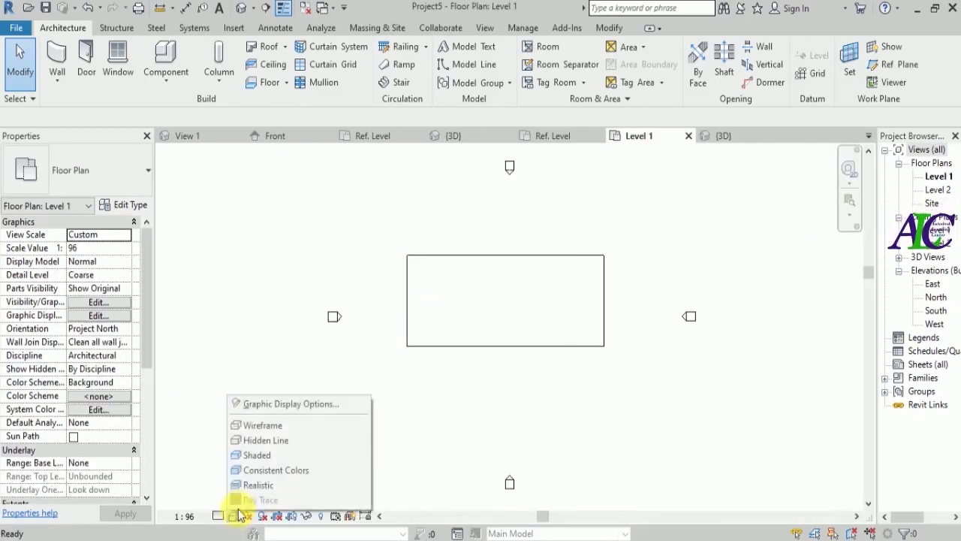
pyautogui.click(256, 487)
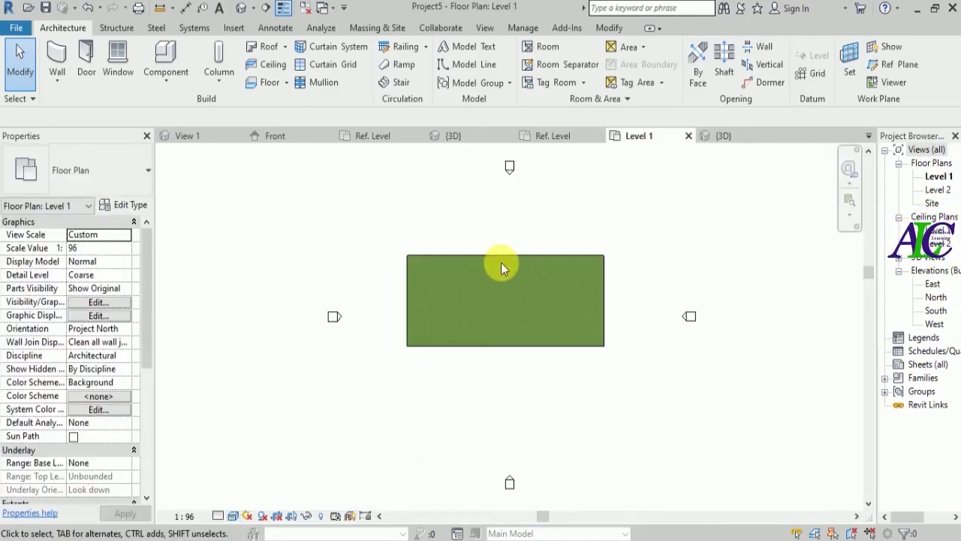
pyautogui.scroll(2, 511, 263)
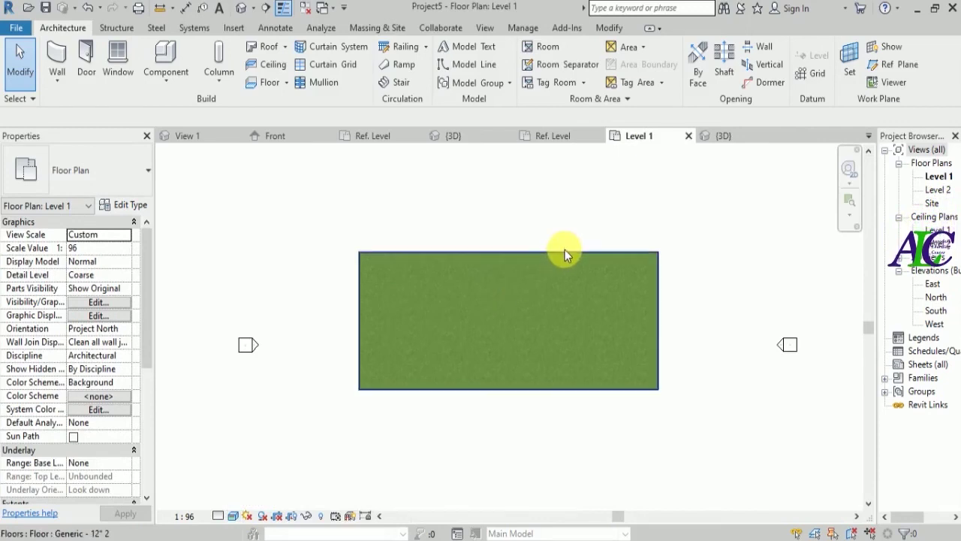
# - Load the Family4 fence family from its Ref. Level view into Project5 only
pyautogui.click(551, 137)
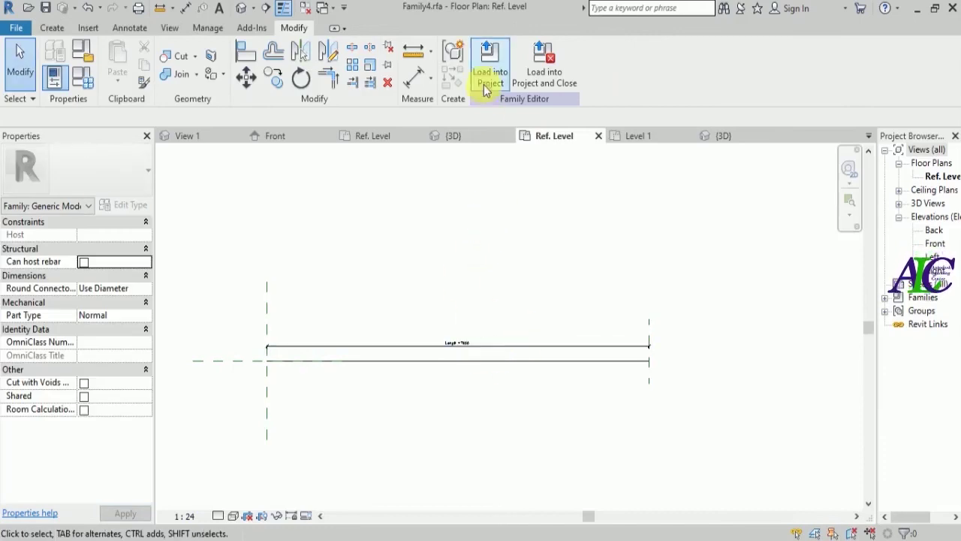
pyautogui.click(488, 78)
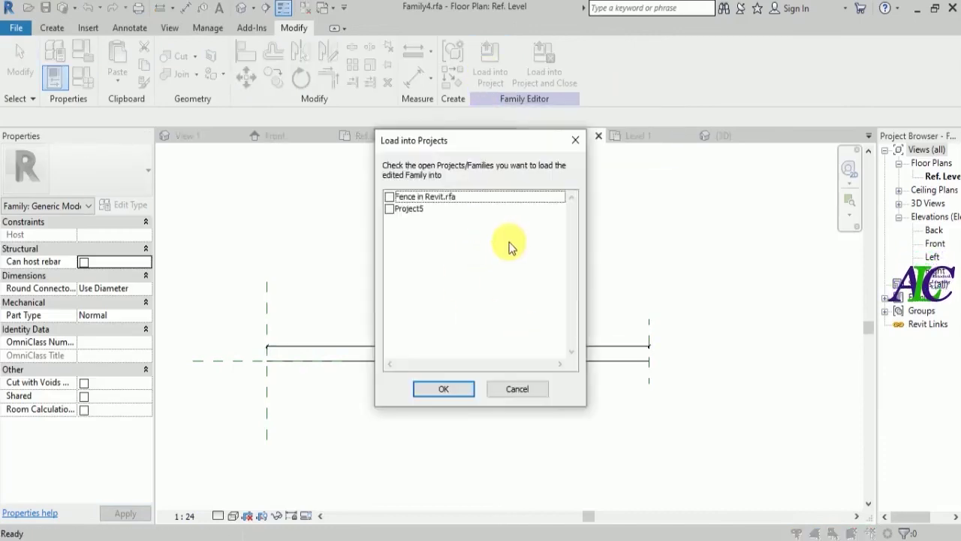
pyautogui.click(389, 210)
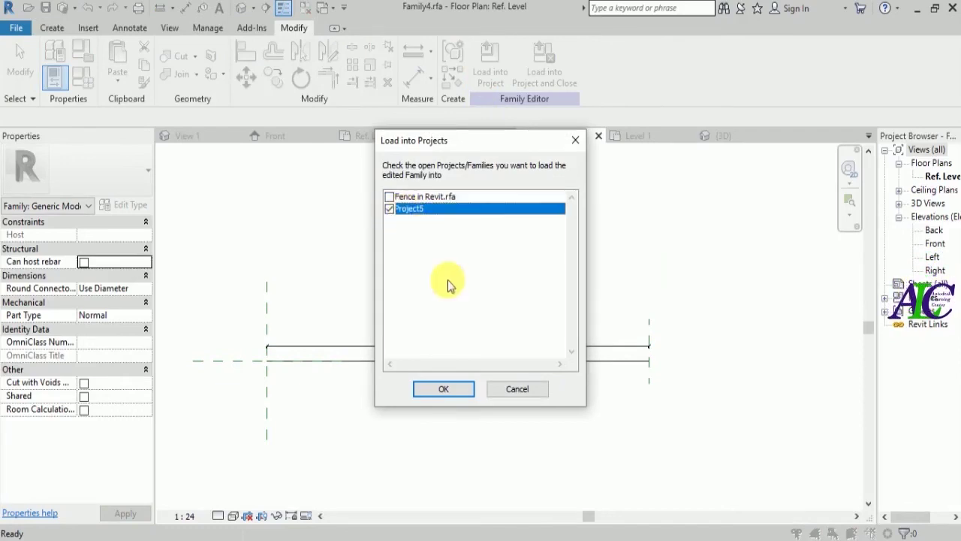
pyautogui.click(459, 388)
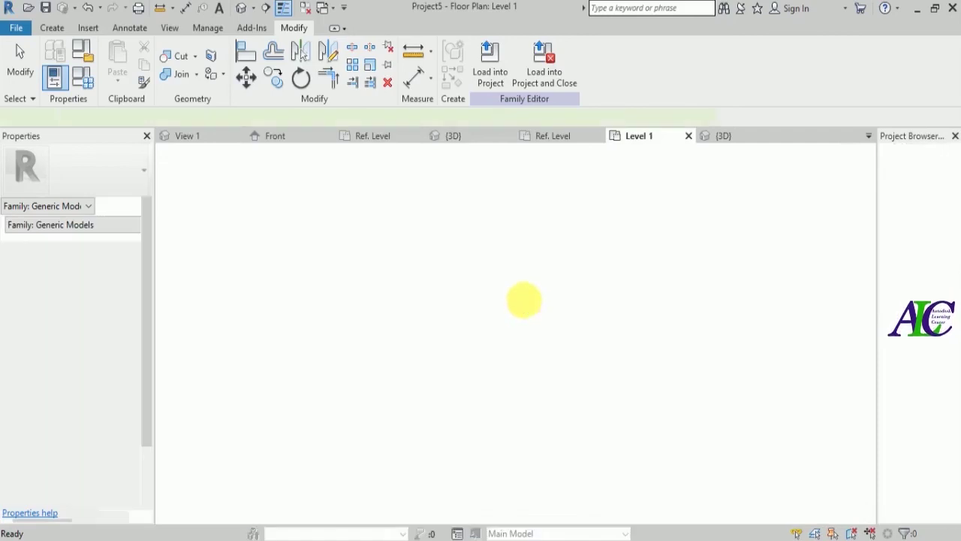
# - Place a Family4 fence run just inside the grass floor's upper edge, from the upper-left to the upper-right corner
pyautogui.scroll(3, 421, 279)
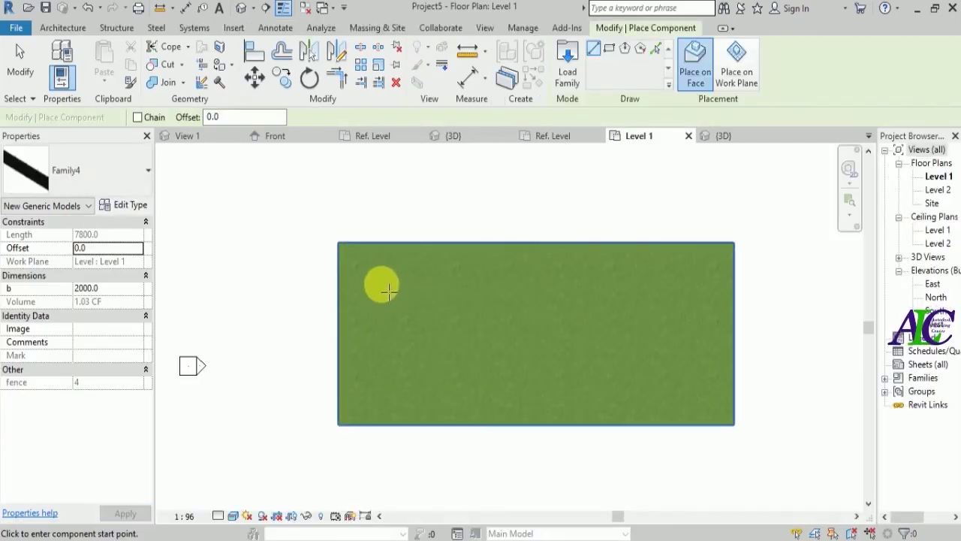
pyautogui.scroll(1, 383, 286)
pyautogui.scroll(2, 339, 248)
pyautogui.scroll(2, 338, 235)
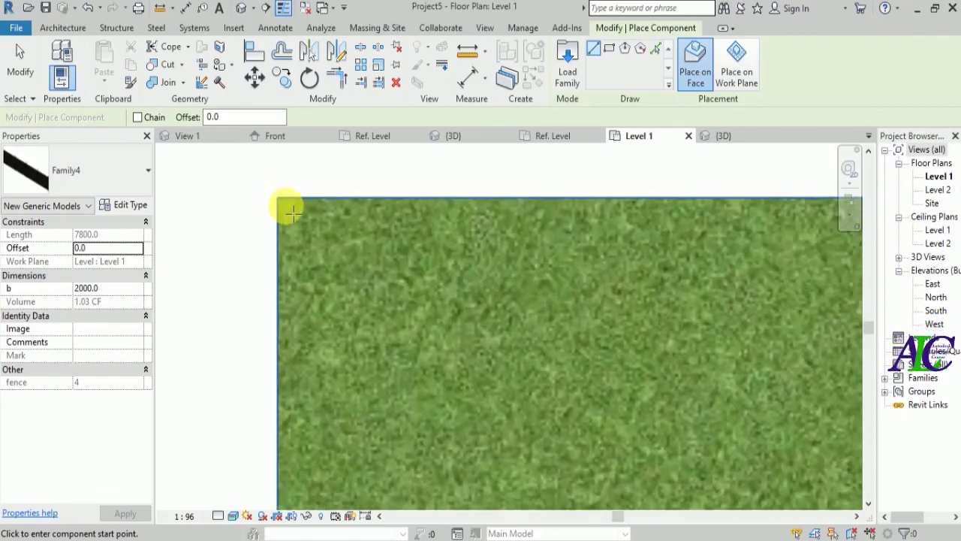
pyautogui.click(285, 160)
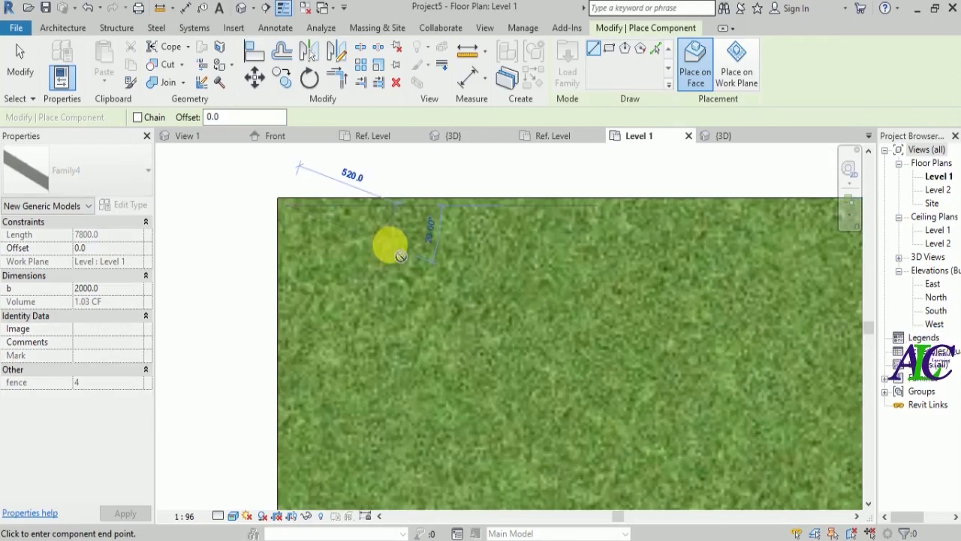
pyautogui.scroll(-3, 405, 237)
pyautogui.scroll(4, 579, 279)
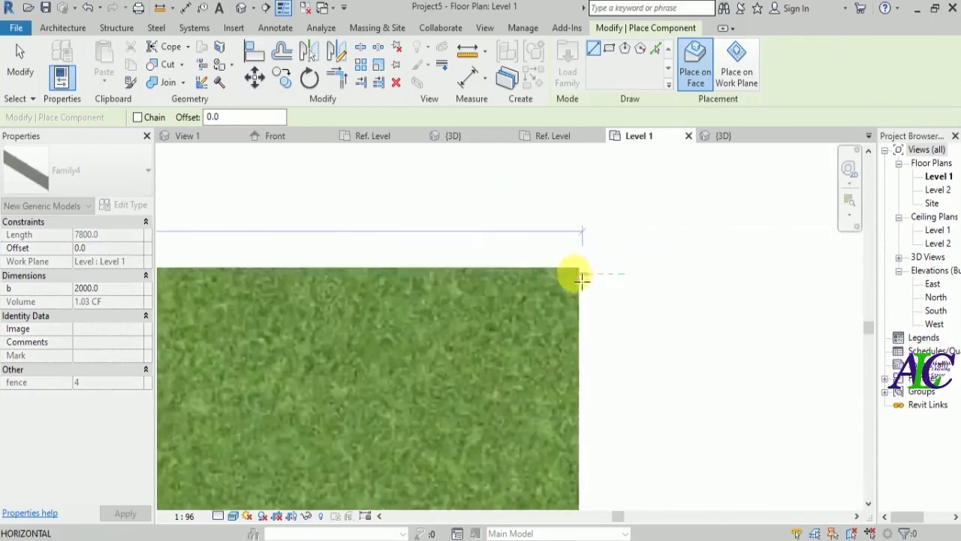
pyautogui.click(555, 292)
# - Place two more fence runs just inside the floor's right and lower edges, continuing around to the lower-left corner
pyautogui.click(553, 311)
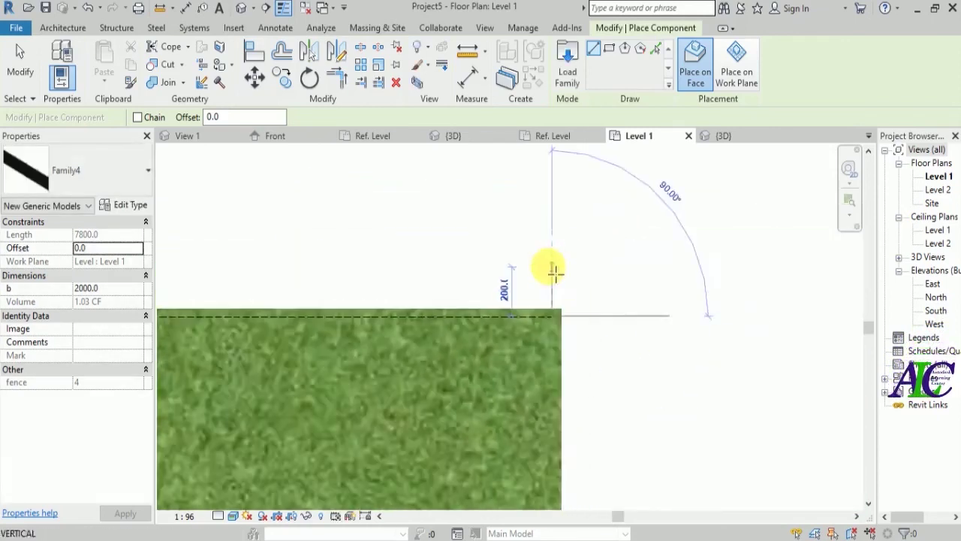
pyautogui.scroll(3, 590, 373)
pyautogui.click(594, 351)
pyautogui.scroll(-3, 485, 350)
pyautogui.scroll(4, 263, 345)
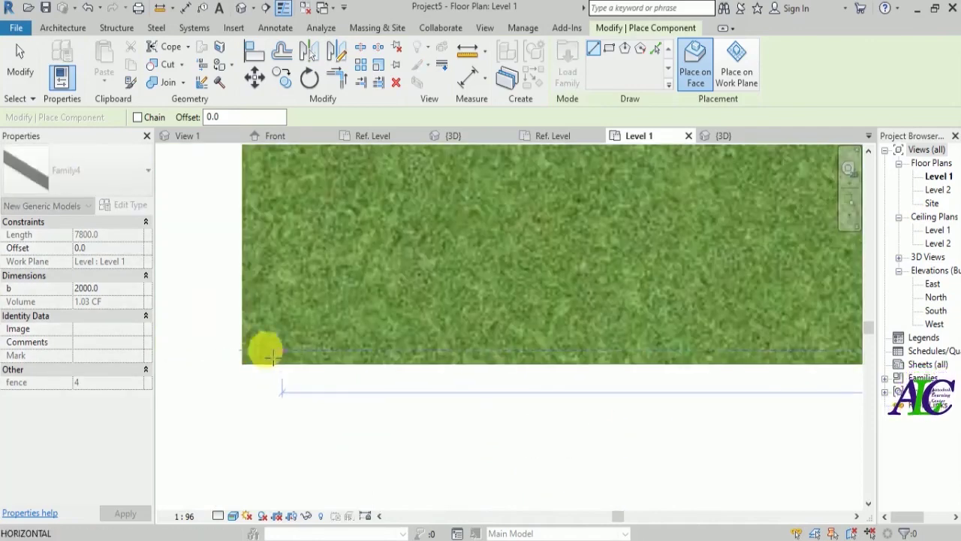
pyautogui.click(264, 348)
# - Close the enclosure with a vertical fence run along the floor's left edge up to the upper run, and end placement
pyautogui.scroll(-4, 298, 281)
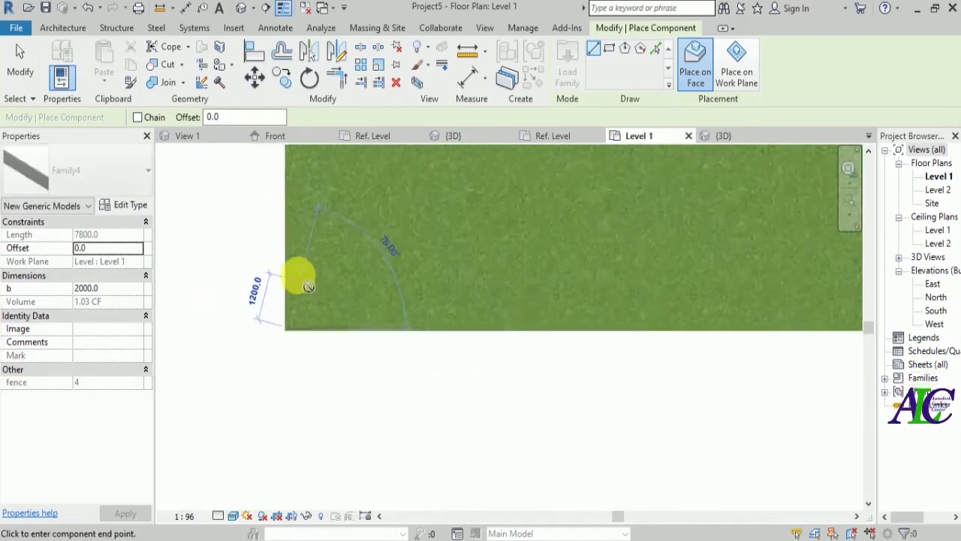
pyautogui.scroll(5, 300, 167)
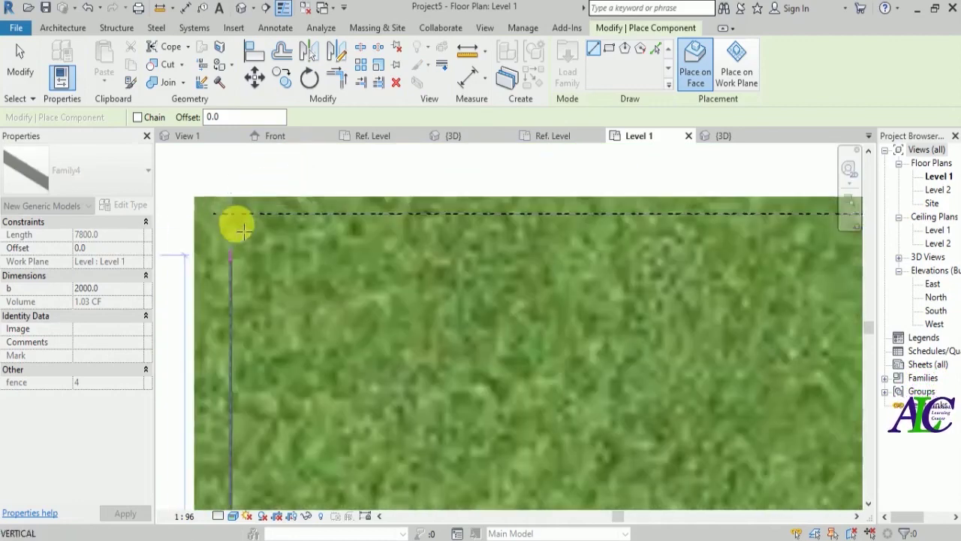
pyautogui.click(234, 218)
pyautogui.press('Escape')
# - Shorten the upper fence run's left end so it meets the top end of the left fence run
pyautogui.scroll(3, 208, 215)
pyautogui.click(232, 223)
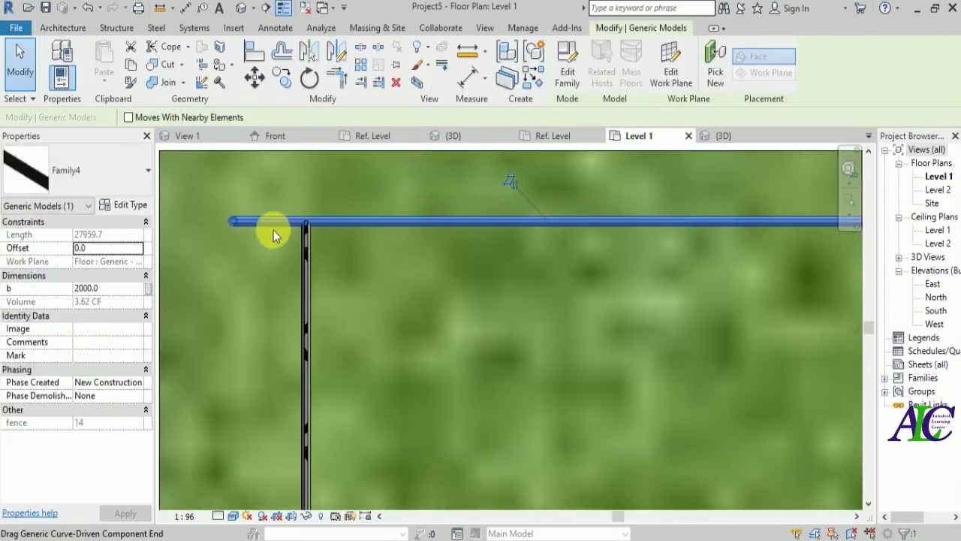
pyautogui.moveTo(307, 227); pyautogui.dragTo(306, 222)
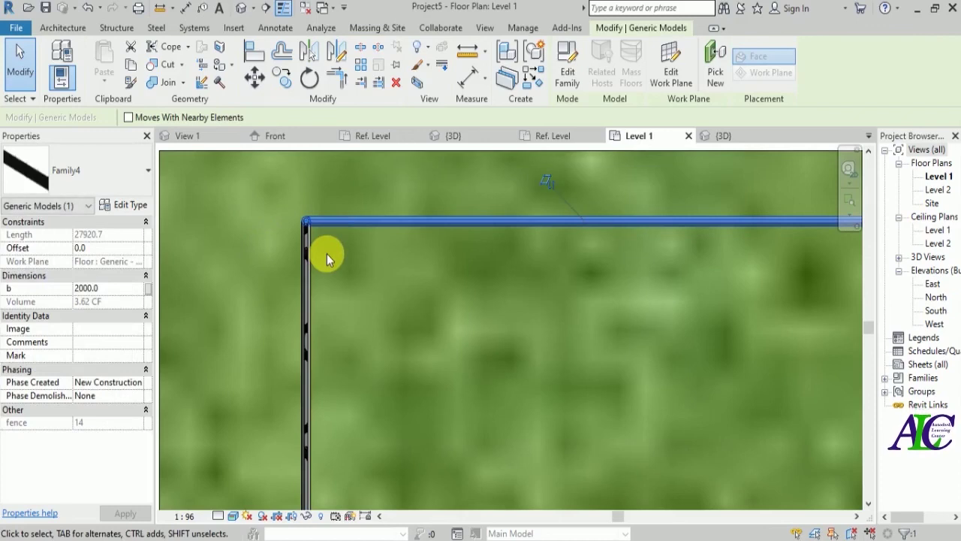
pyautogui.click(327, 254)
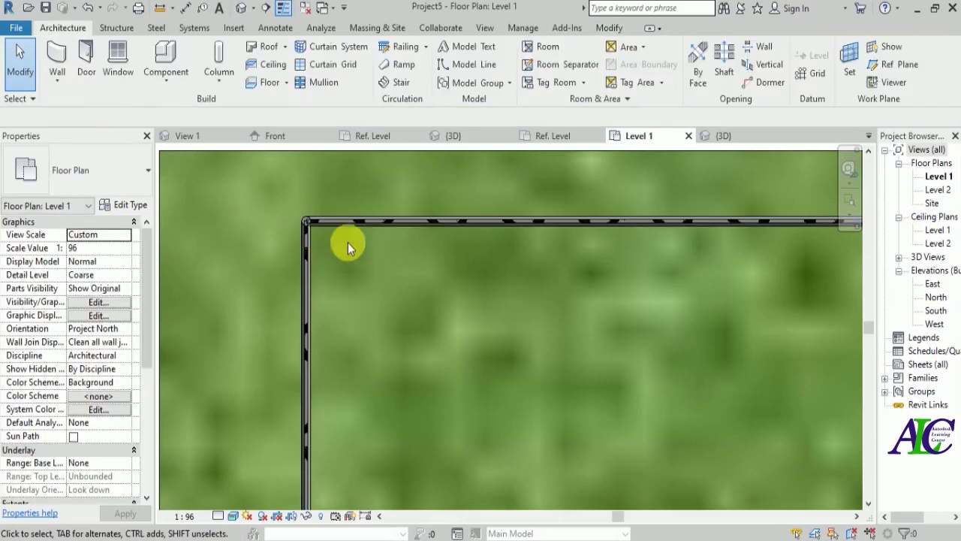
# - Examine the fence enclosure around the grass floor from several angles in the project's 3D view
pyautogui.click(722, 136)
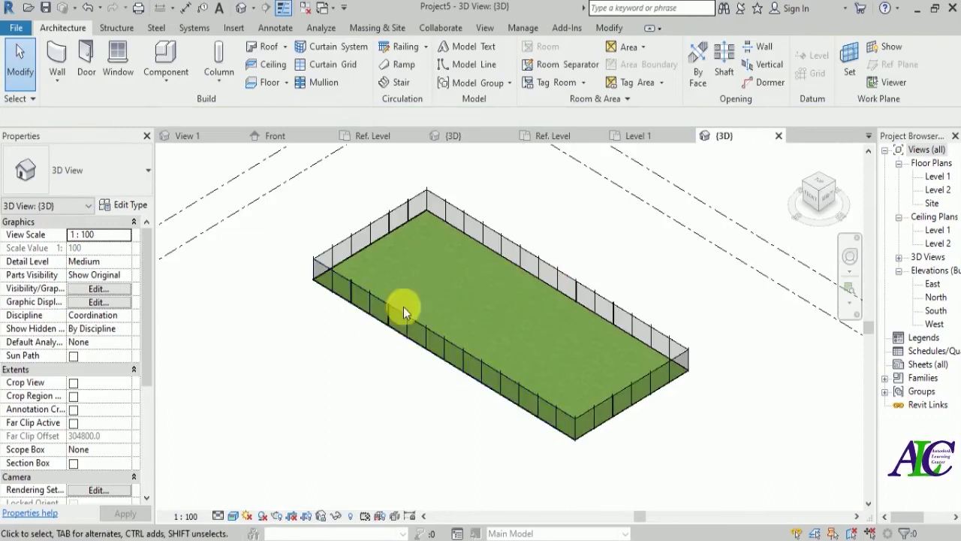
pyautogui.scroll(3, 424, 284)
pyautogui.scroll(-5, 450, 279)
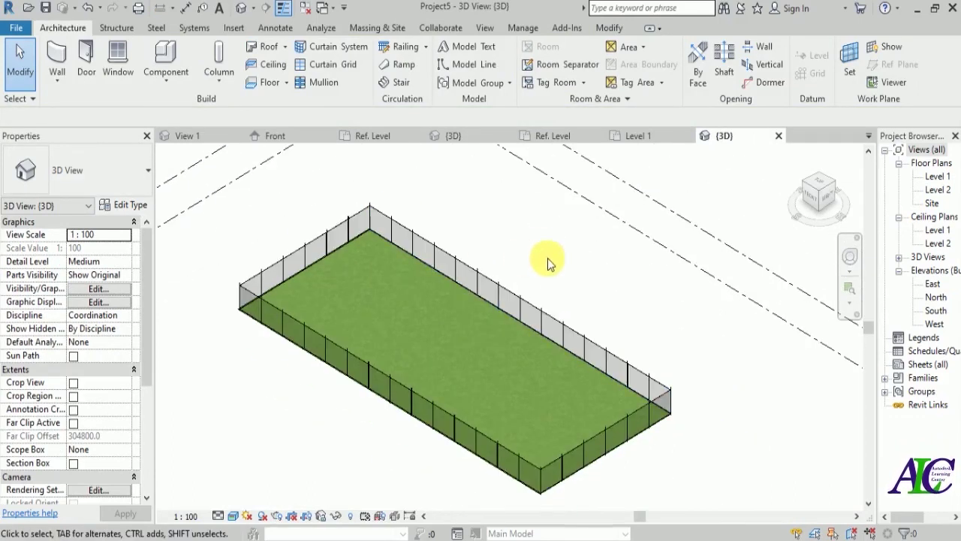
pyautogui.keyDown('shift'); pyautogui.moveTo(663, 496); pyautogui.dragTo(639, 435, button='middle'); pyautogui.keyUp('shift')
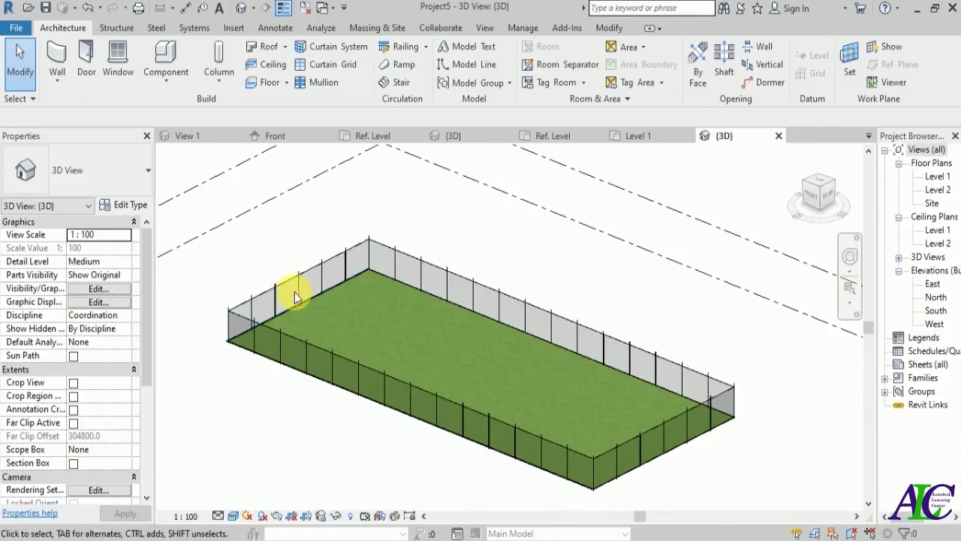